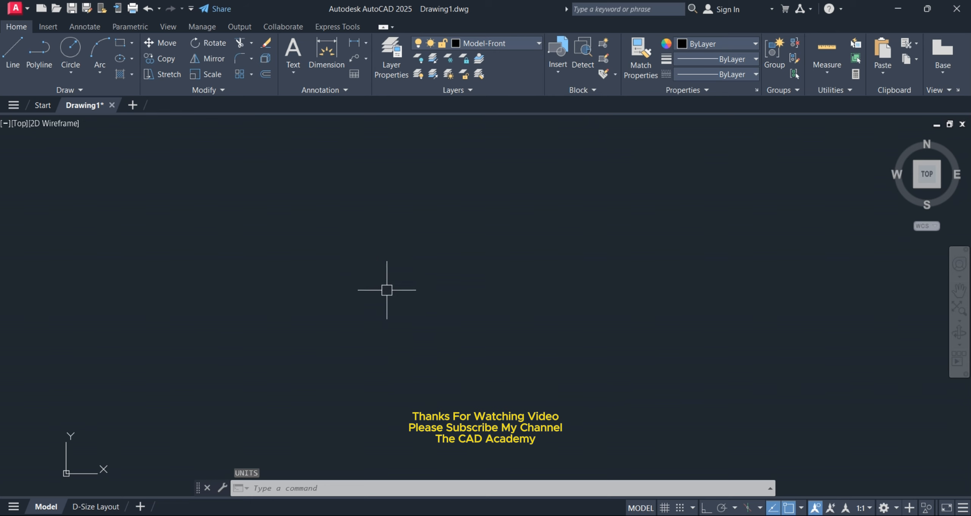
Give the Standard dimension style 0'-1 1/4" text height and Architectural units at 0'-0" precision
key("Return")
left_click(625, 237)
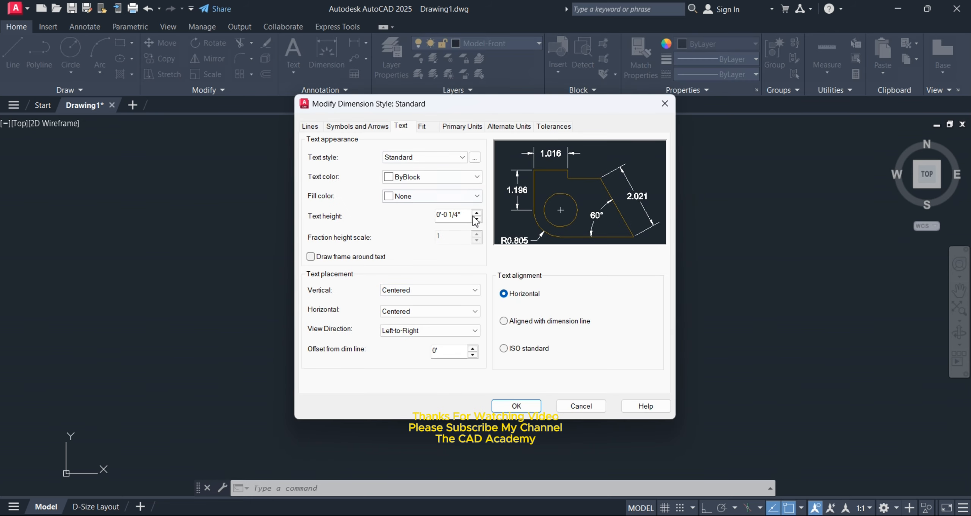
left_click(476, 214)
left_click(476, 214)
left_click(478, 219)
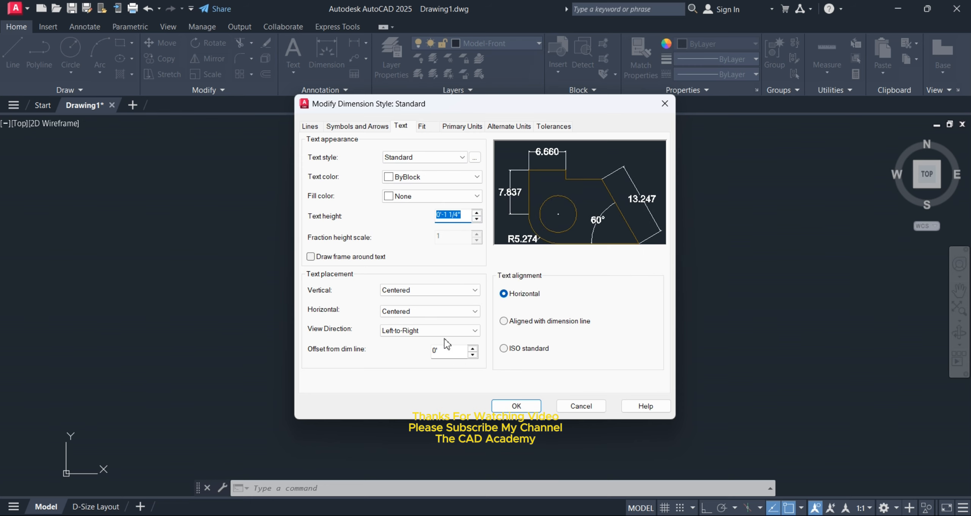
left_click(462, 126)
left_click(476, 152)
left_click(414, 186)
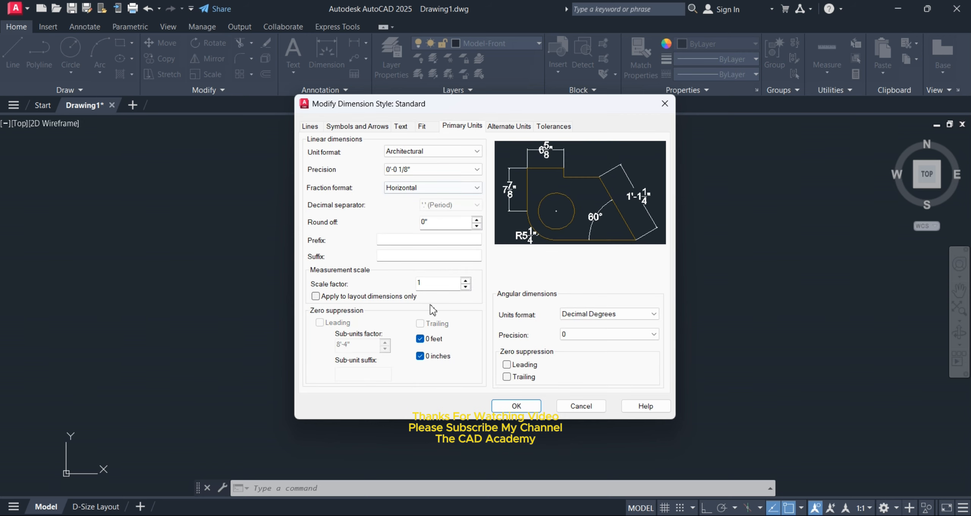
left_click(433, 169)
left_click(421, 180)
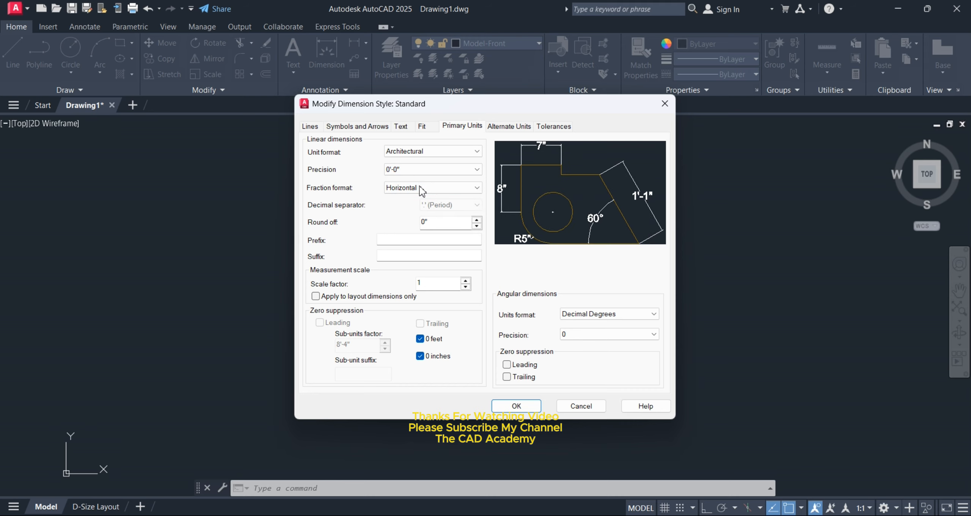
left_click(514, 405)
left_click(568, 362)
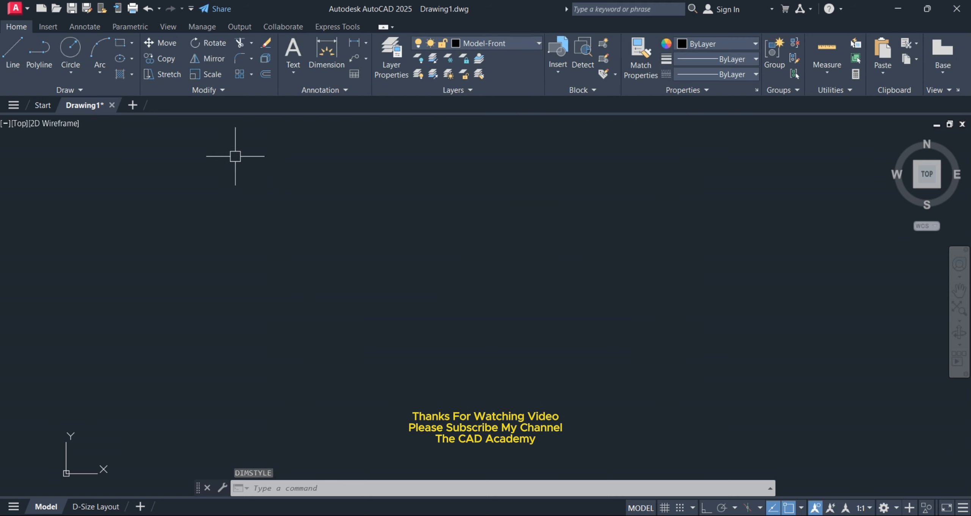
Turn on the grid and draw a free zig-zag of seven connected line segments
left_click(665, 507)
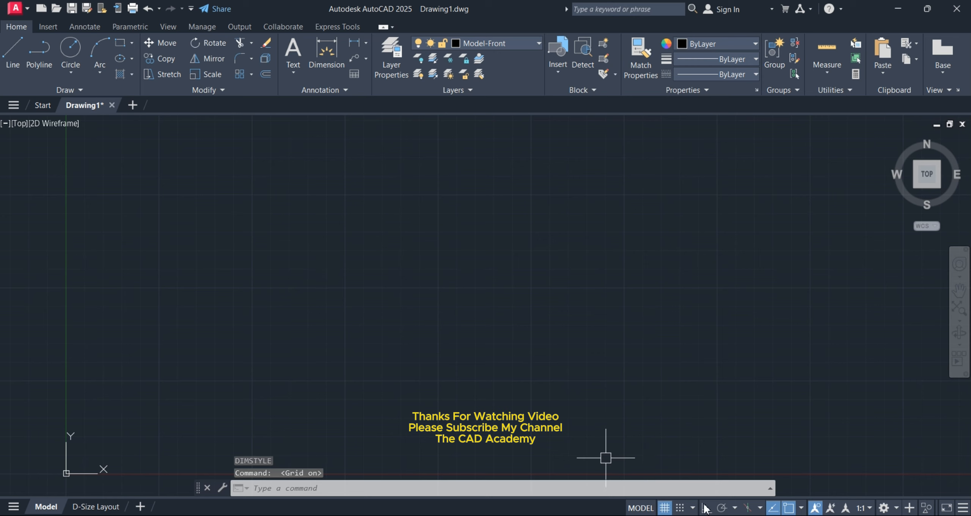
left_click(12, 51)
left_click(325, 195)
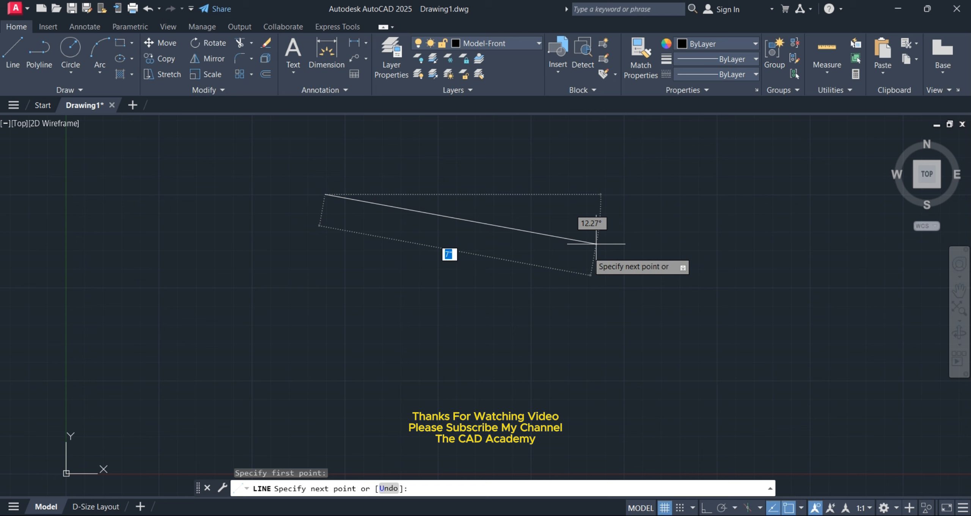
left_click(555, 274)
left_click(624, 322)
left_click(676, 208)
left_click(529, 188)
left_click(529, 214)
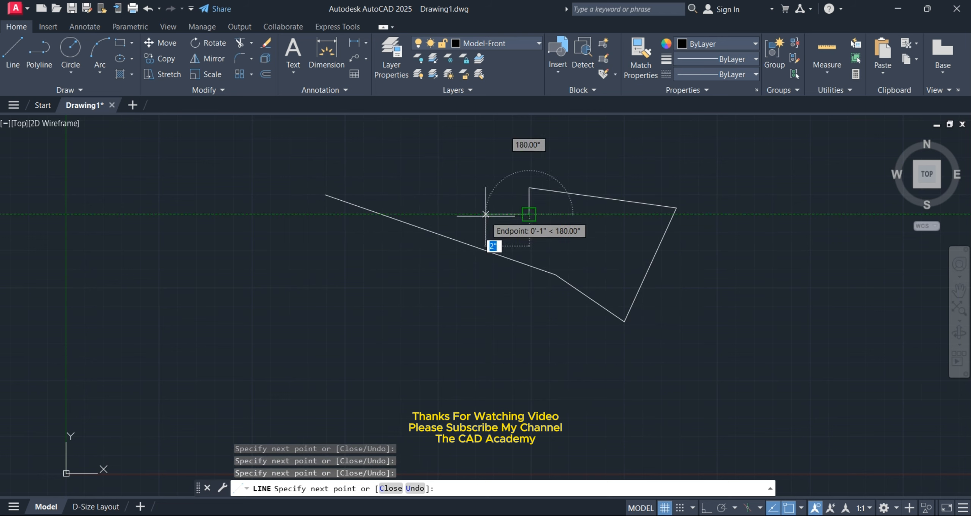
left_click(413, 192)
left_click(442, 167)
key("Escape")
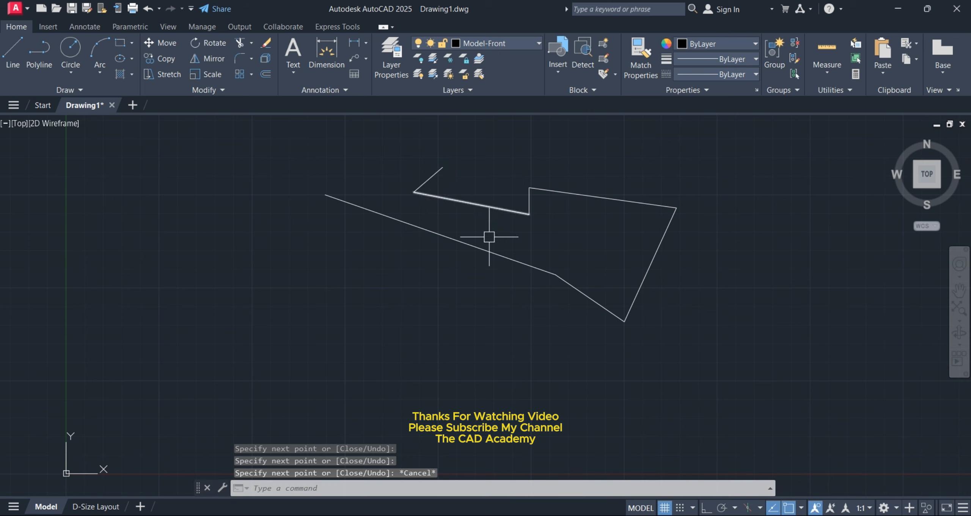
Switch Ortho on and start a new line at the left of the drawing
left_click(705, 508)
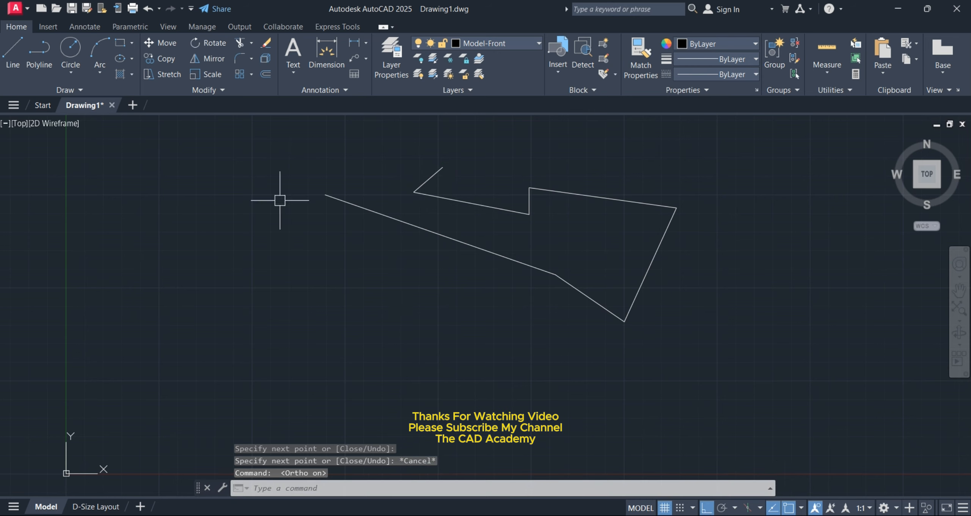
left_click(12, 51)
left_click(300, 269)
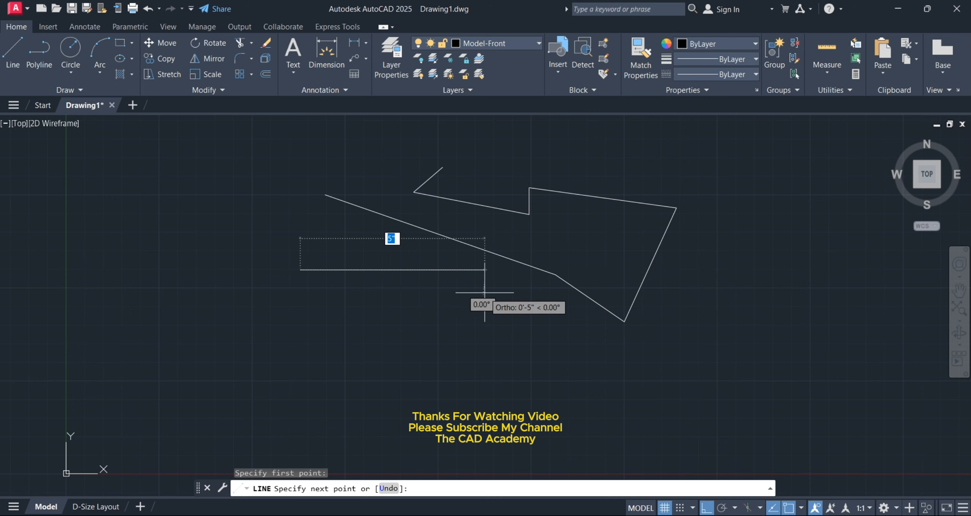
Draw a rectangle from 5', 4' and 3' segments, closing it with a vertical side
type("5'")
key("Return")
scroll(552, 298, "down", 10)
scroll(551, 298, "up", 8)
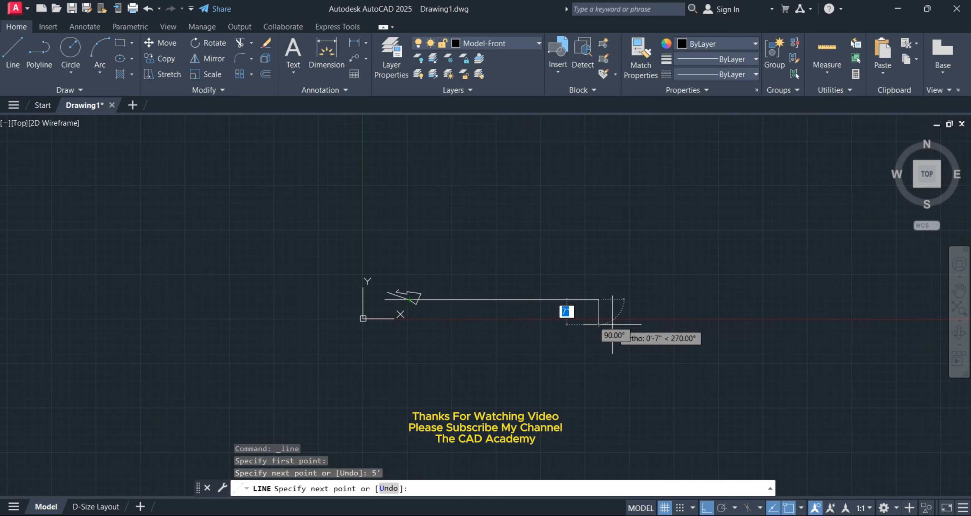
scroll(590, 204, "down", 4)
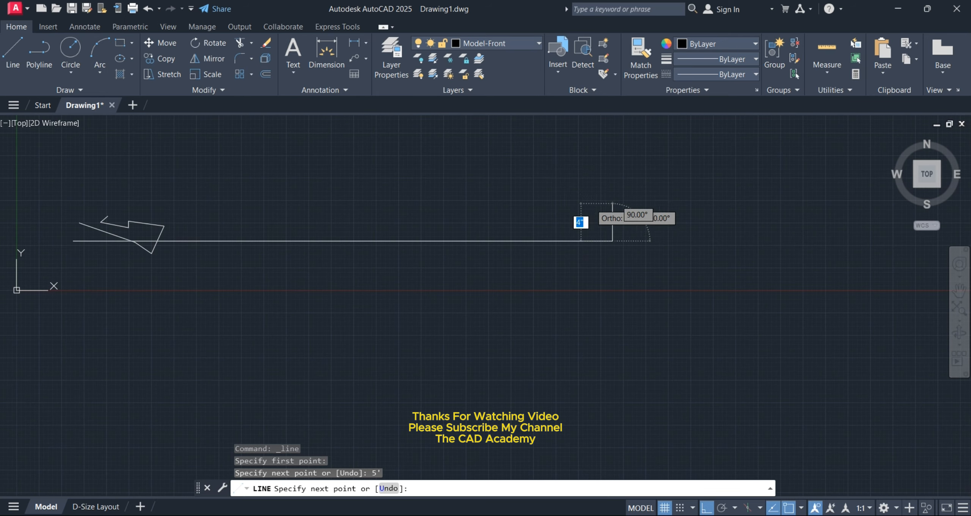
type("4'")
key("Return")
scroll(593, 180, "down", 5)
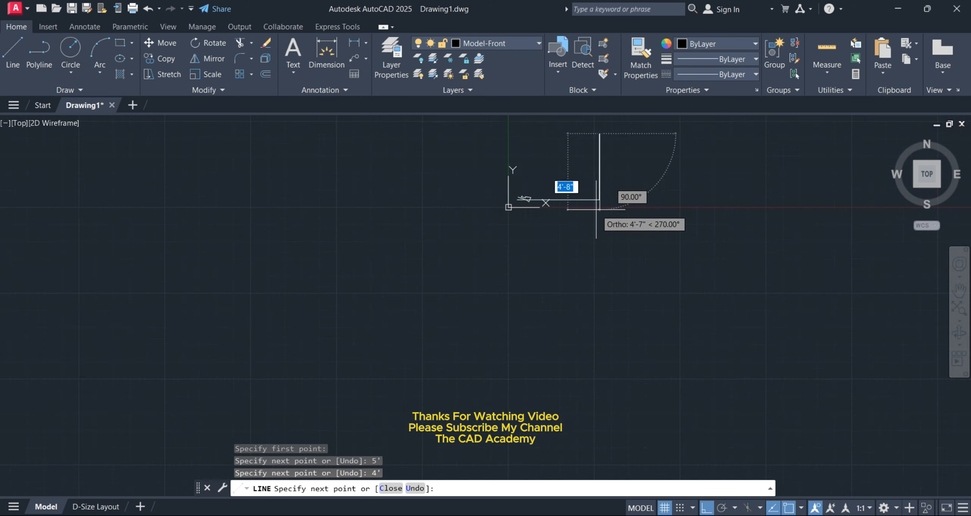
type("3'")
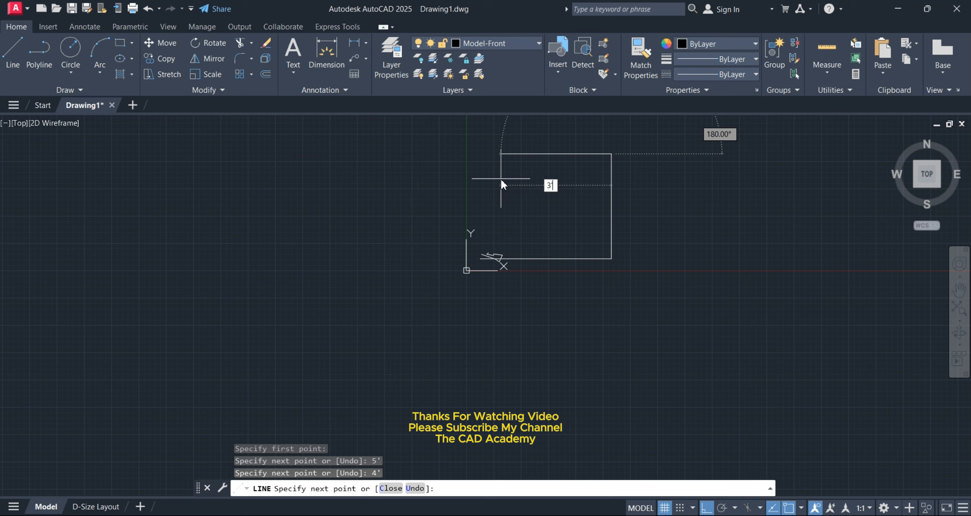
key("Return")
scroll(537, 258, "up", 5)
left_click(516, 276)
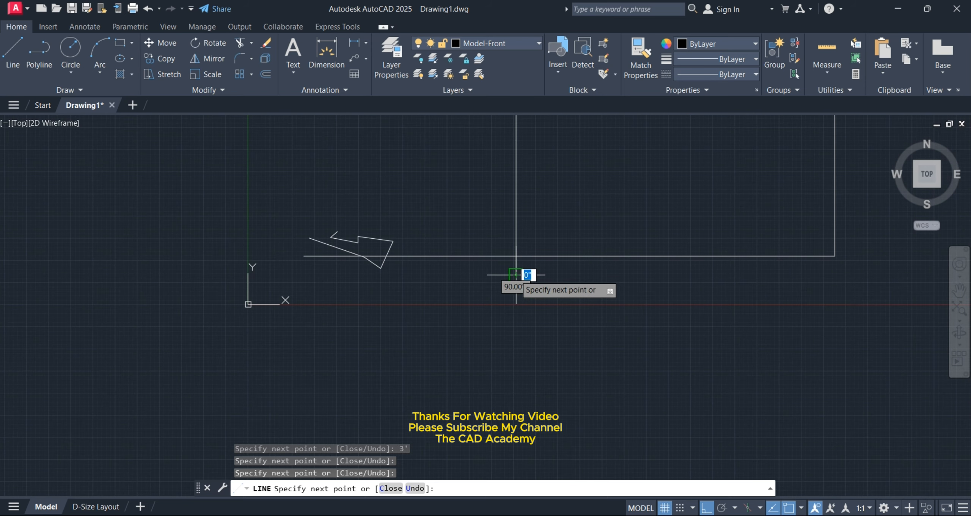
key("Return")
Window-select the rectangle's four lines and delete them
scroll(525, 275, "down", 5)
middle_click_drag(538, 254, 510, 260)
left_click(470, 149)
left_click(601, 282)
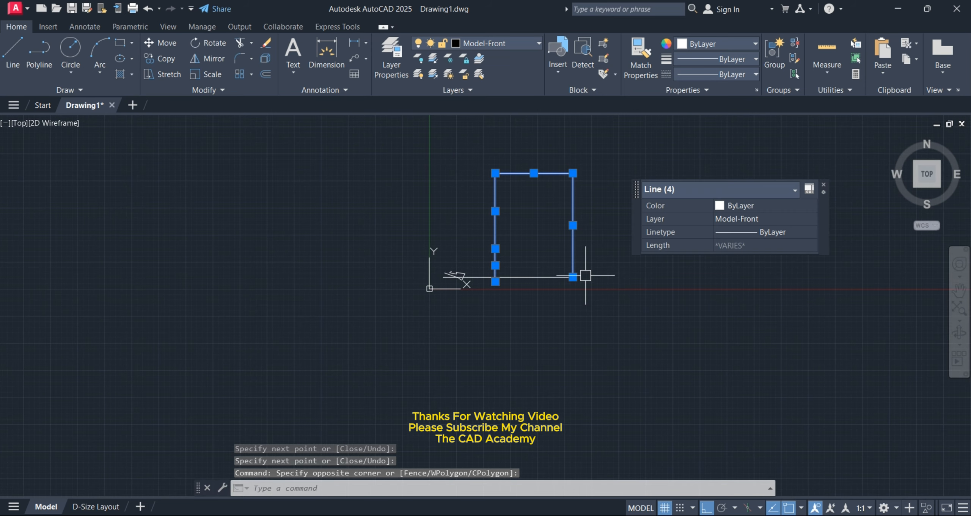
key("Delete")
middle_click_drag(617, 220, 564, 227)
Start a new line and draw a 2' segment at 45°
left_click(16, 58)
left_click(461, 201)
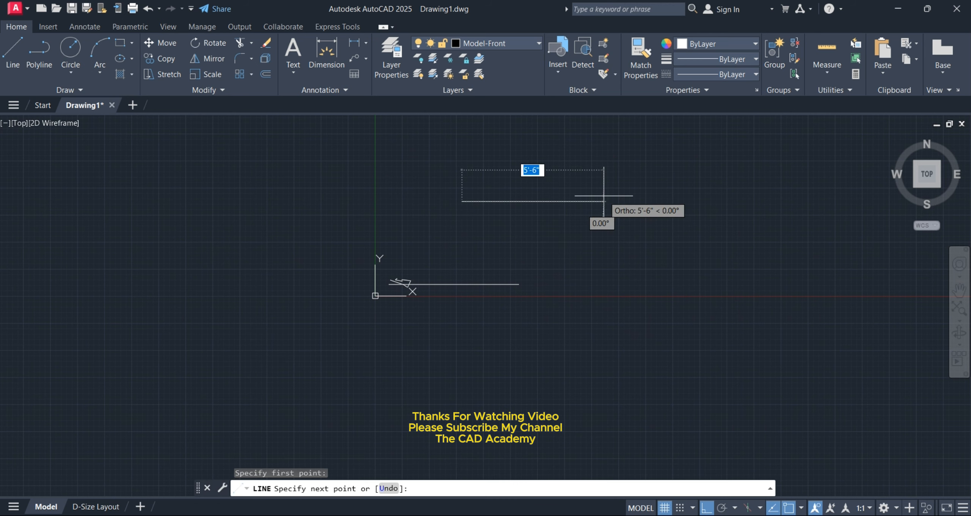
type("<45")
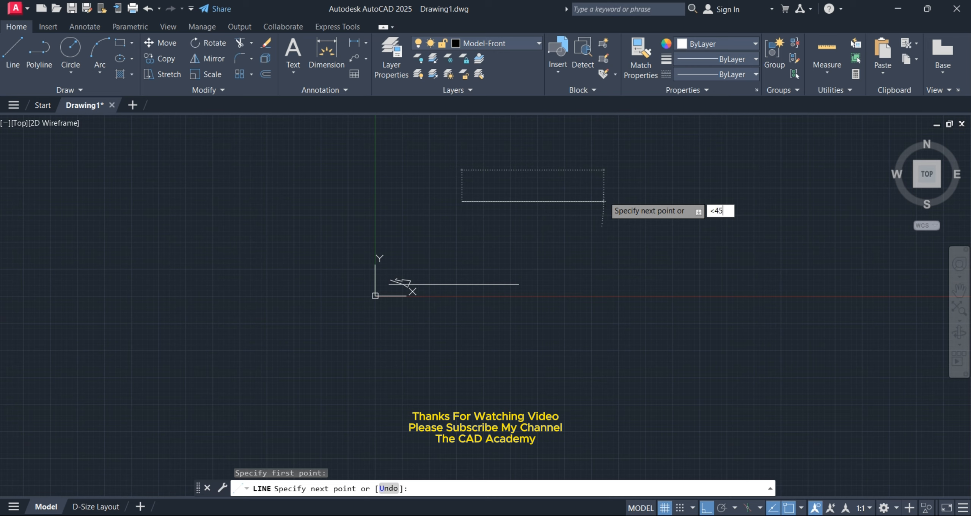
key("Return")
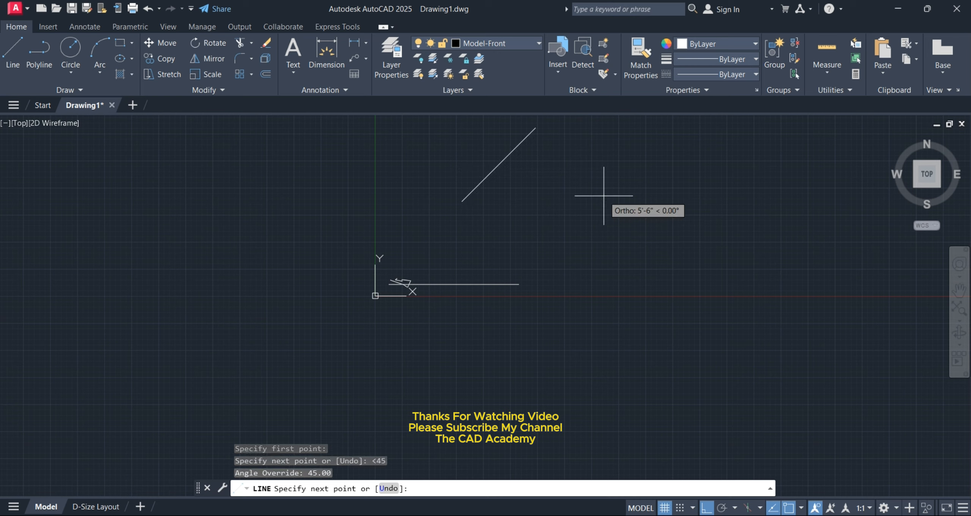
type("2")
key("Return")
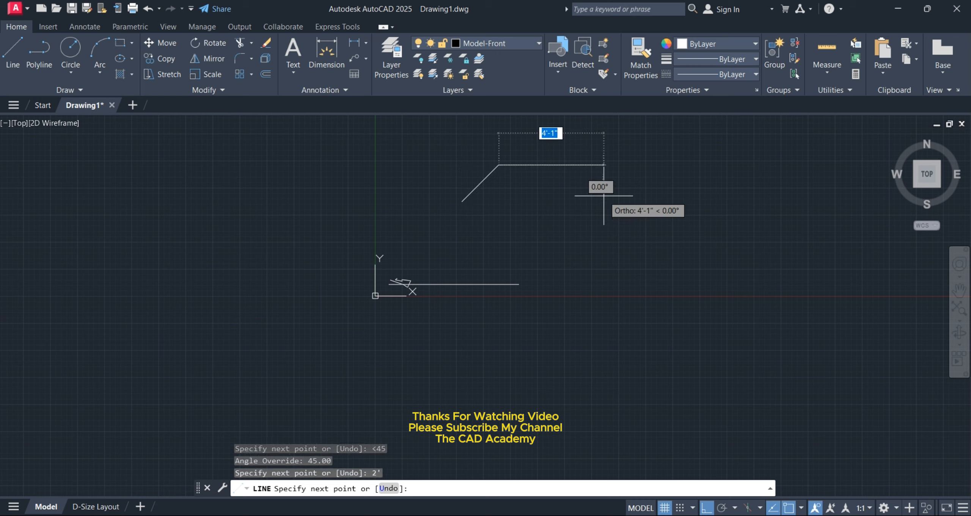
With Ortho off, add a 2' segment at 30° and finish the line
key("F8")
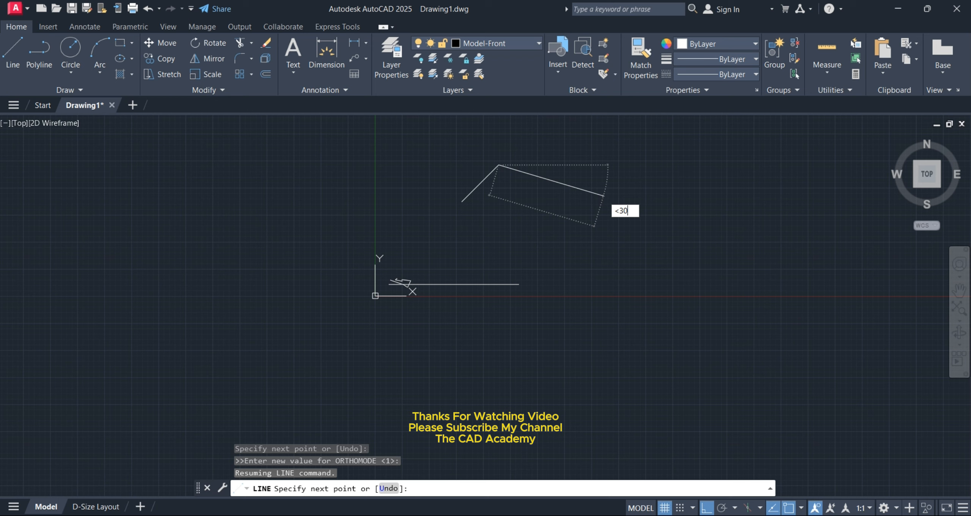
key("Return")
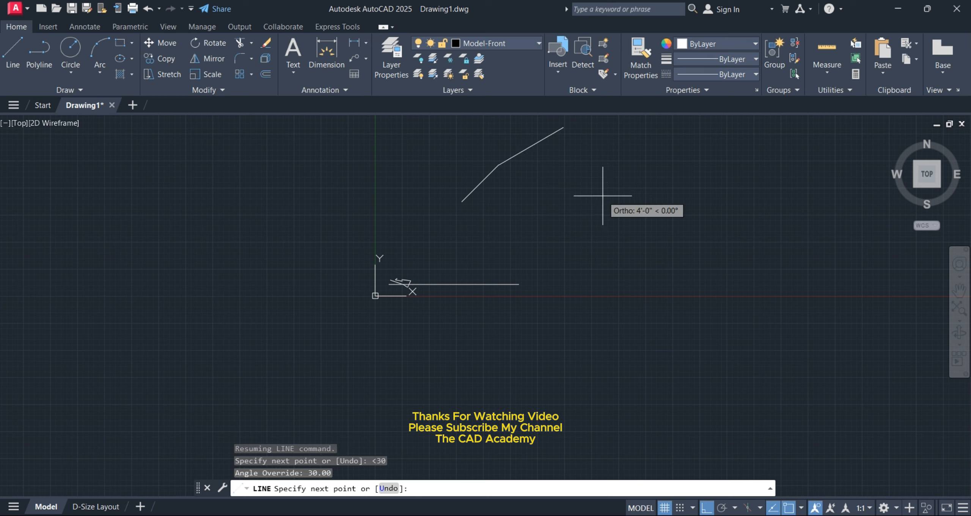
type("2'")
key("Return")
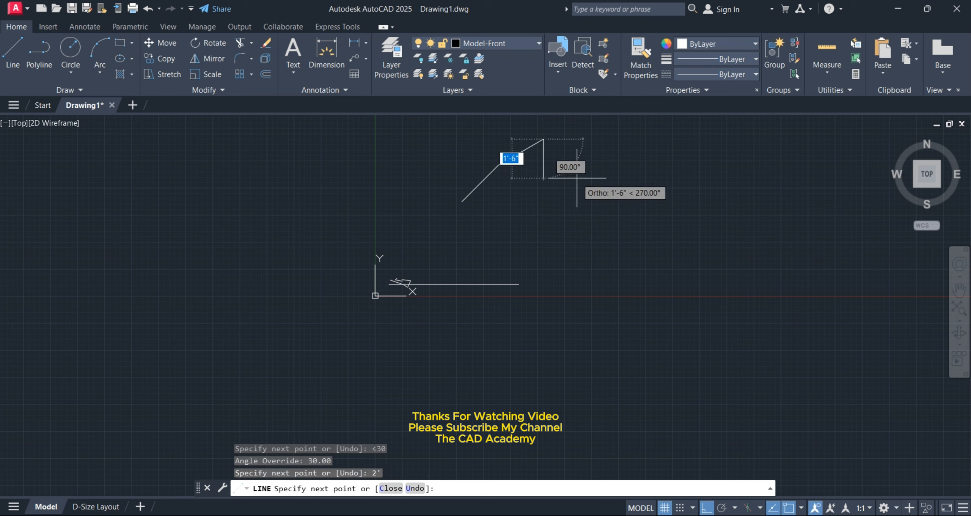
key("Return")
middle_click_drag(530, 170, 432, 208)
scroll(489, 234, "up", 2)
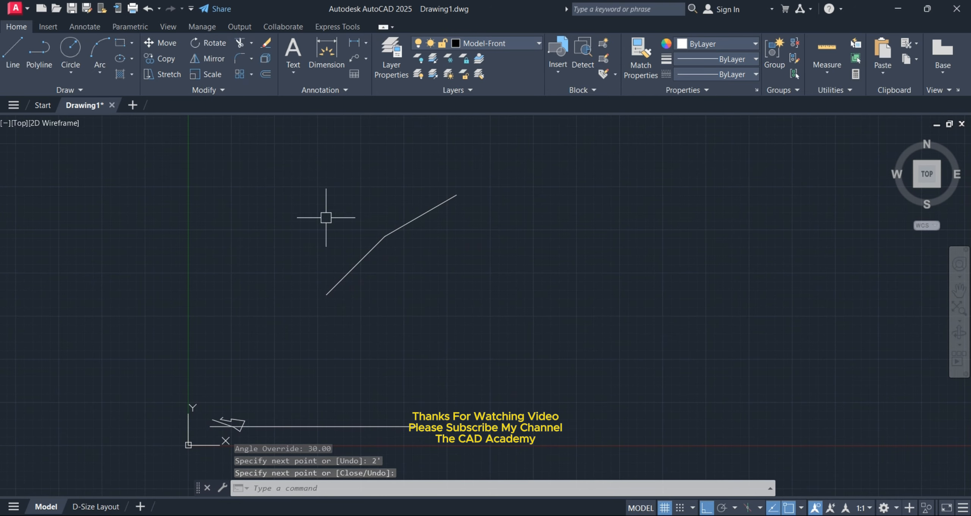
middle_click_drag(322, 193, 278, 200)
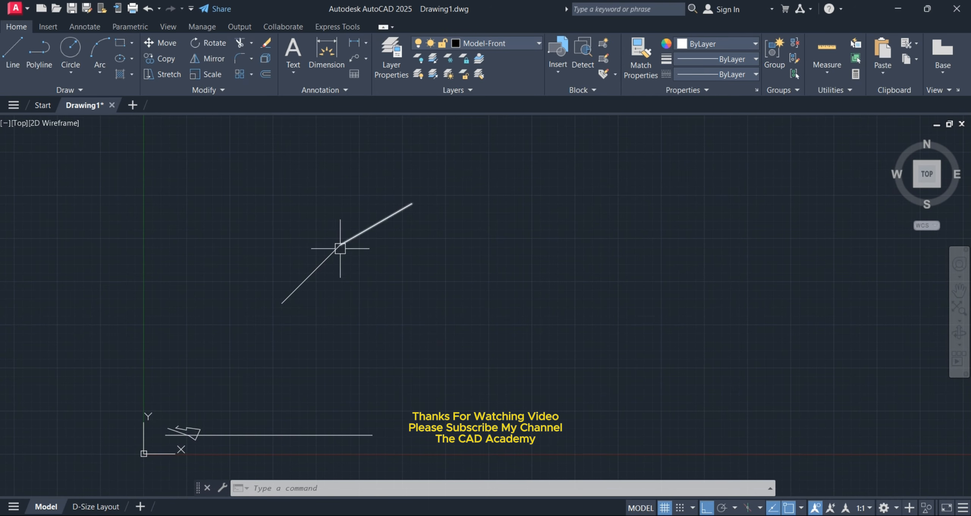
middle_click_drag(399, 248, 394, 267)
scroll(266, 233, "up", 2)
middle_click_drag(260, 234, 229, 222)
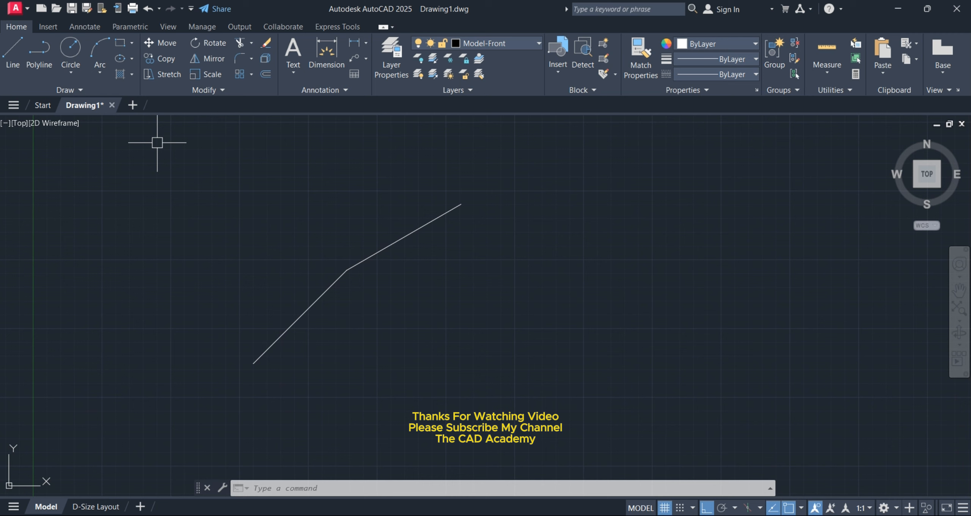
Draw an open polyline of five orthogonal segments ending in two angled segments drawn with Ortho off
left_click(39, 53)
left_click(508, 208)
left_click(641, 207)
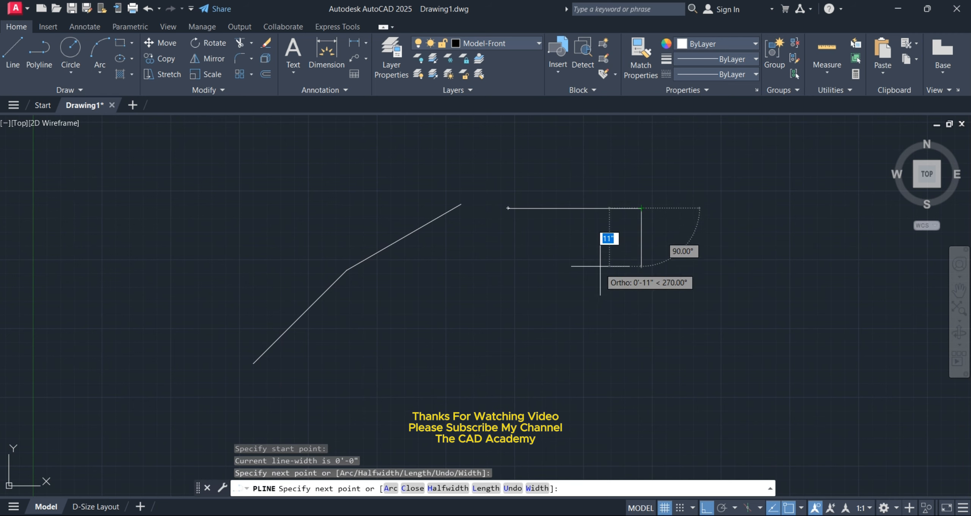
left_click(641, 272)
left_click(484, 272)
left_click(483, 369)
left_click(628, 369)
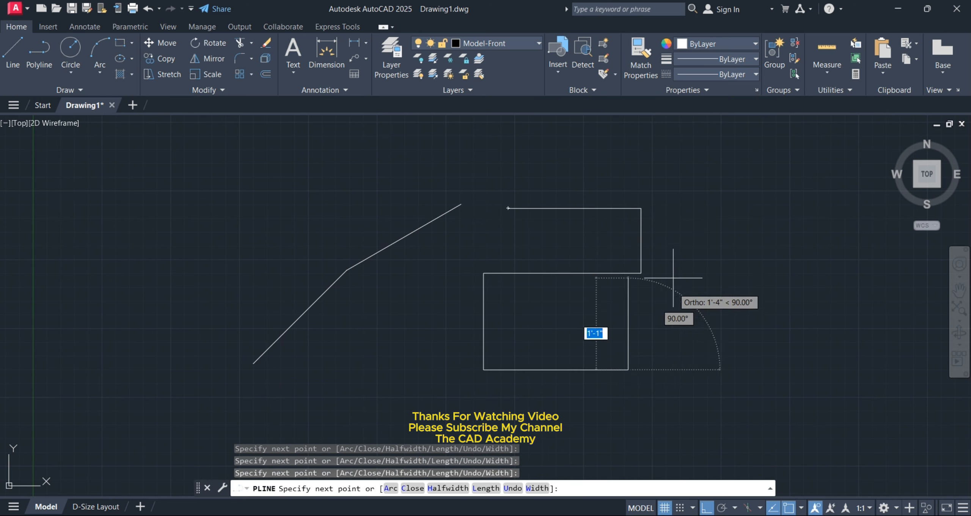
left_click(706, 508)
left_click(711, 264)
left_click(702, 342)
key("Return")
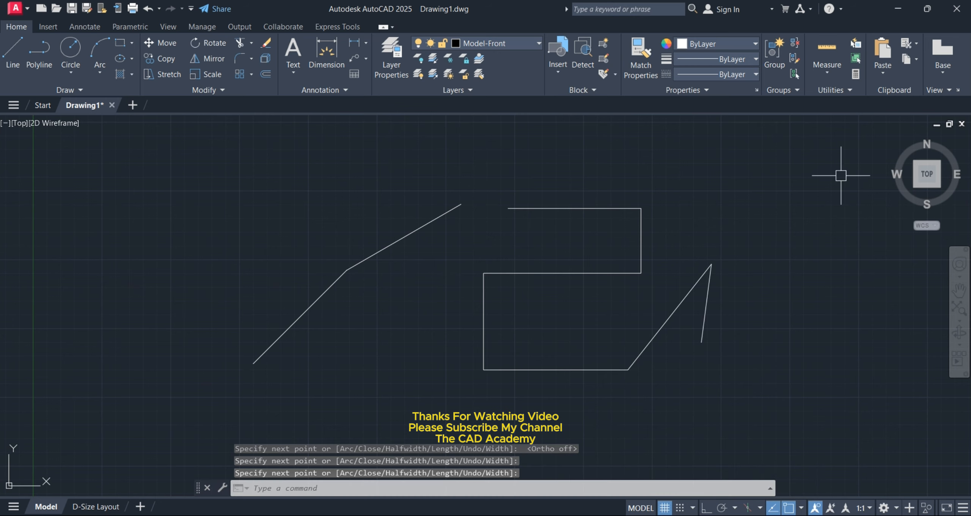
Turn Ortho back on and pan and zoom to bring the whole drawing into view
left_click(704, 510)
middle_click_drag(510, 193, 436, 173)
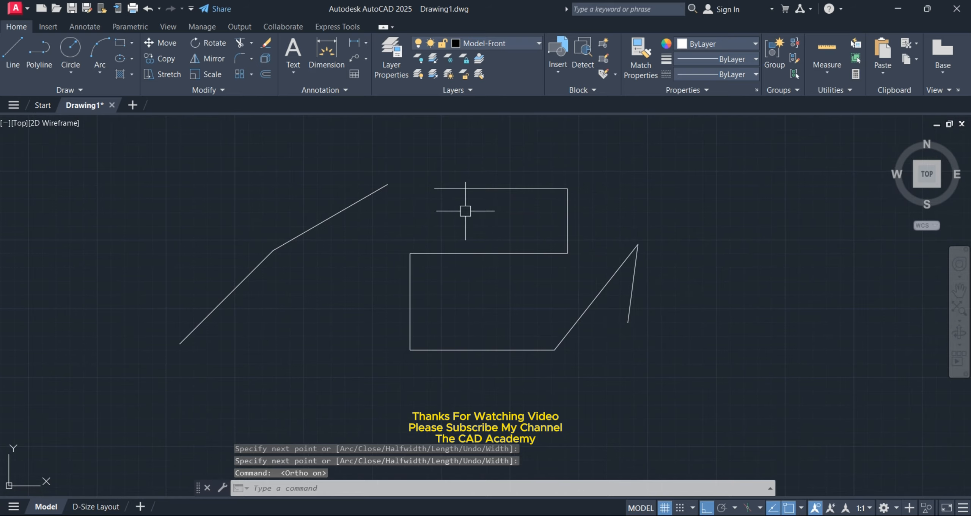
middle_click_drag(470, 216, 413, 205)
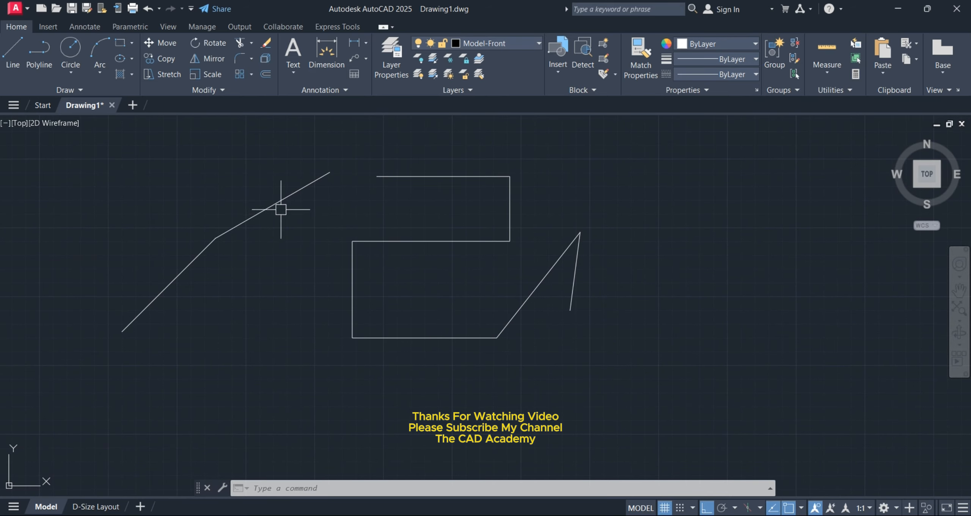
scroll(259, 224, "up", 2)
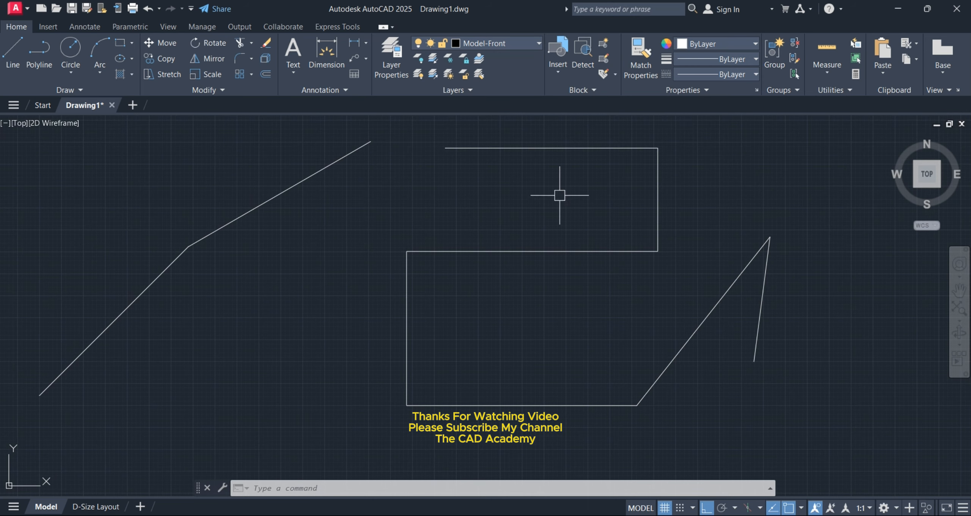
scroll(379, 197, "down", 4)
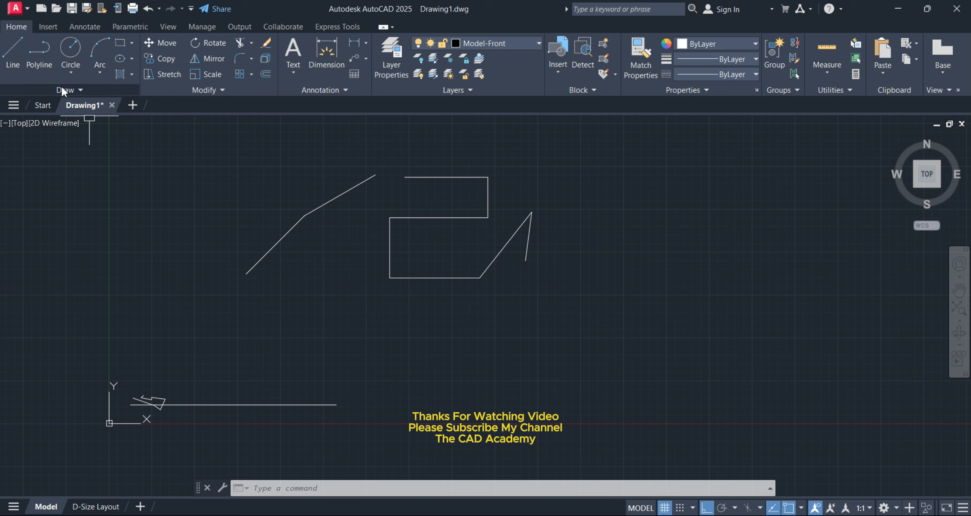
Draw a Center-Radius circle with a 2' radius to the right of the shapes
left_click(278, 162)
key("Escape")
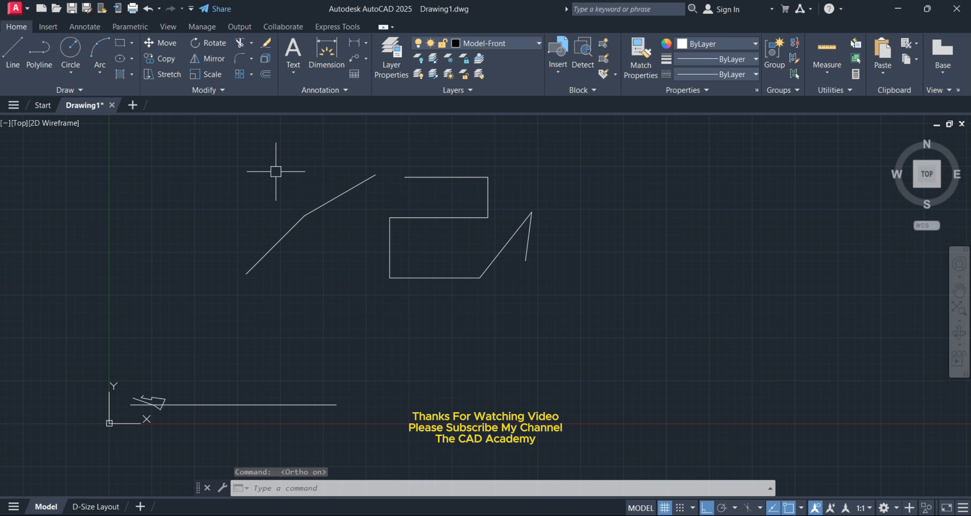
left_click(69, 48)
left_click(71, 73)
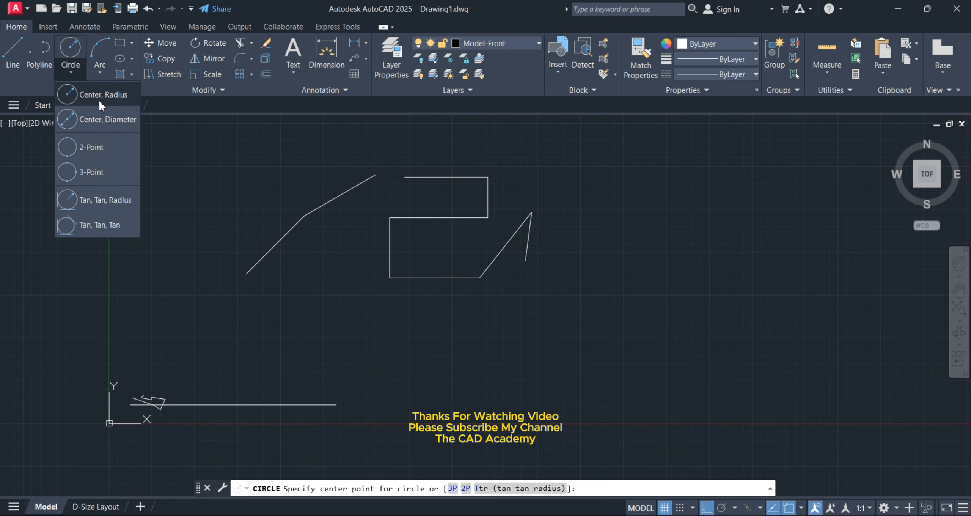
left_click(99, 100)
middle_click_drag(534, 286, 451, 287)
left_click(551, 220)
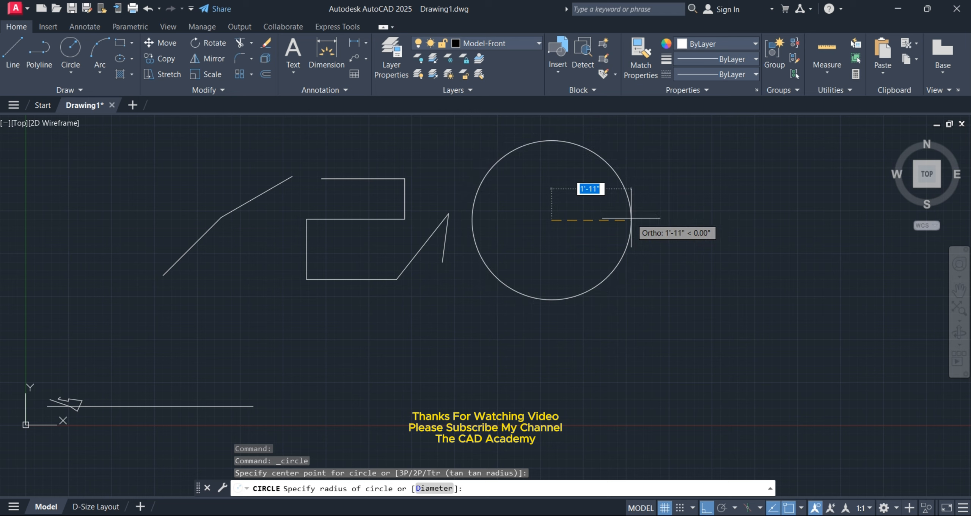
type("2'")
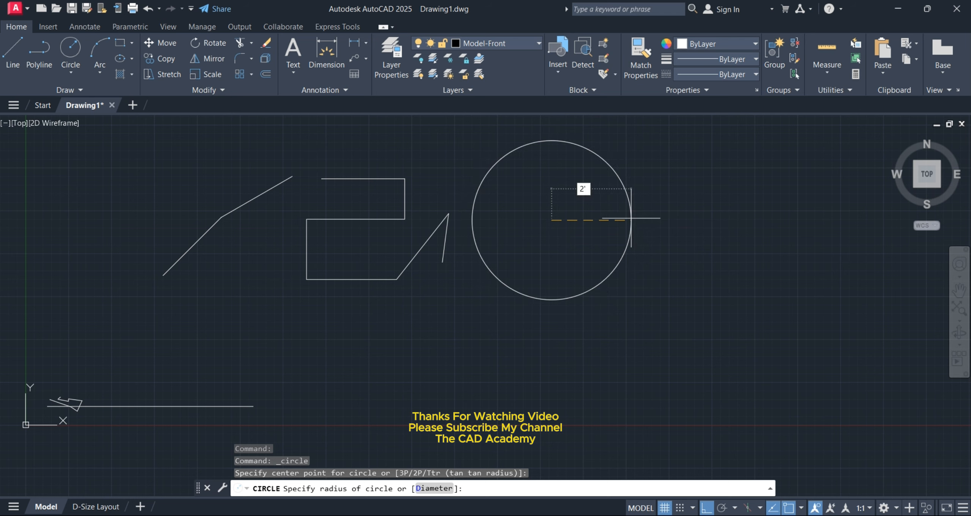
key("Return")
Add a Center-Diameter circle of 4' diameter overlapping the first circle
middle_click_drag(597, 238, 526, 243)
scroll(490, 226, "down", 2)
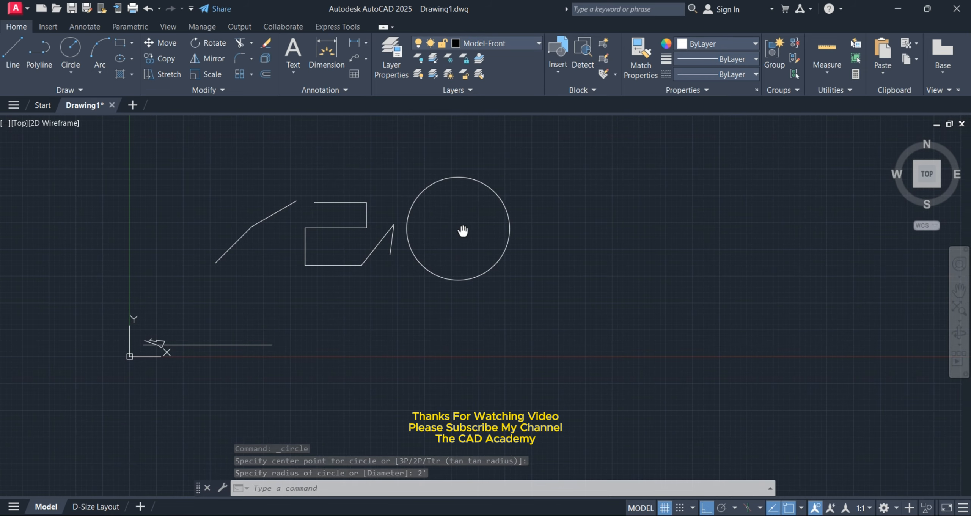
middle_click_drag(447, 216, 409, 238)
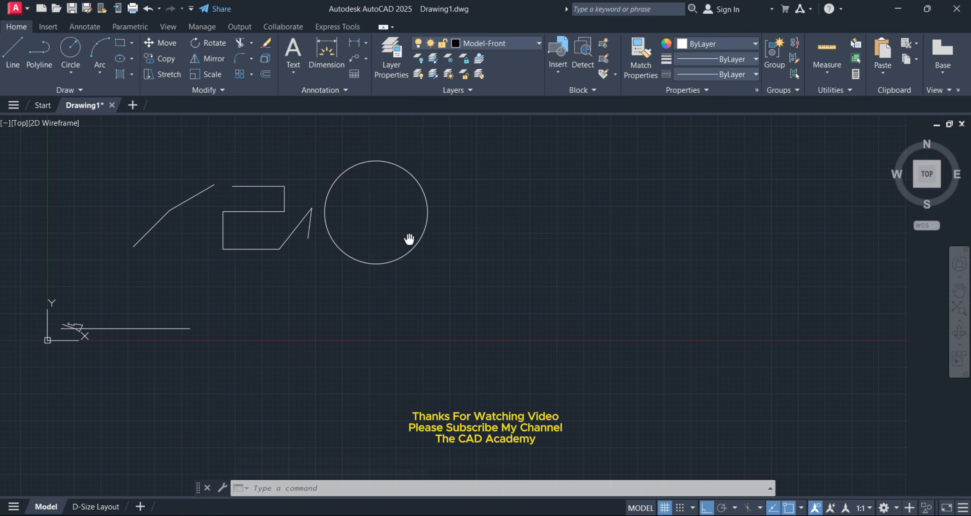
left_click(77, 68)
left_click(99, 117)
left_click(459, 207)
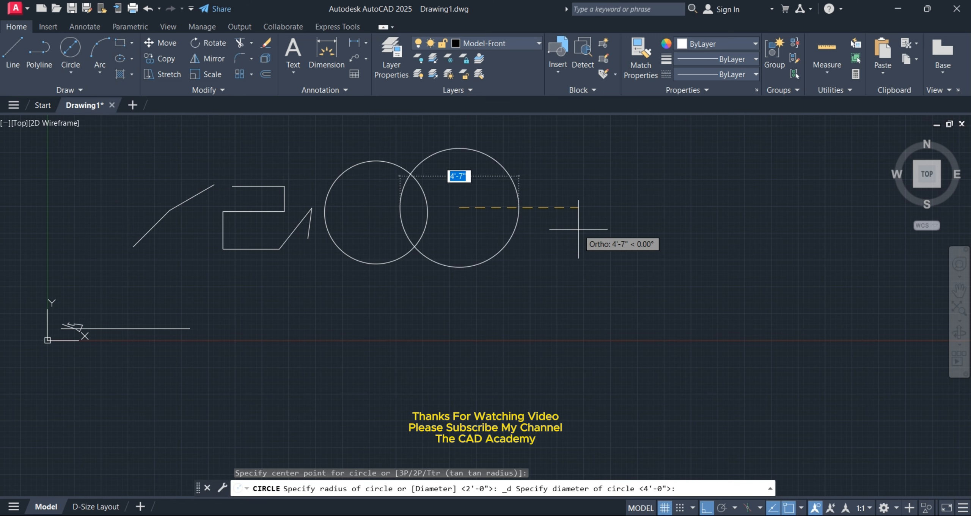
type("4")
key("Return")
Draw a horizontal line and a 2-Point circle across its two ends
middle_click_drag(414, 250, 405, 255)
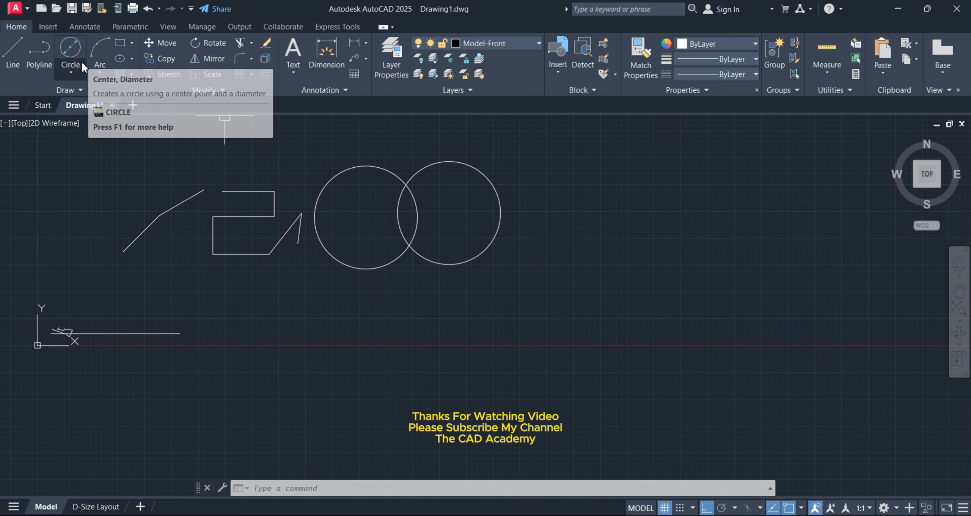
left_click(13, 49)
left_click(563, 195)
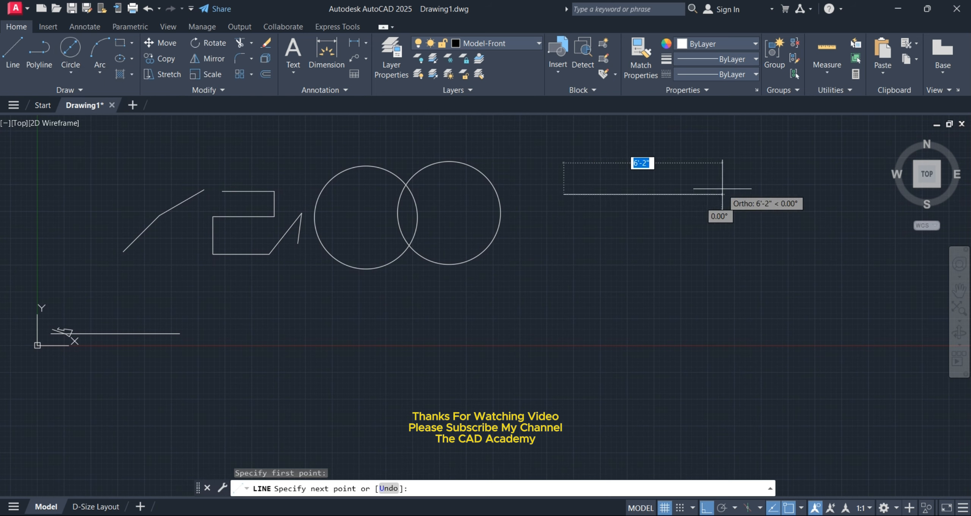
left_click(722, 195)
key("Return")
left_click(72, 72)
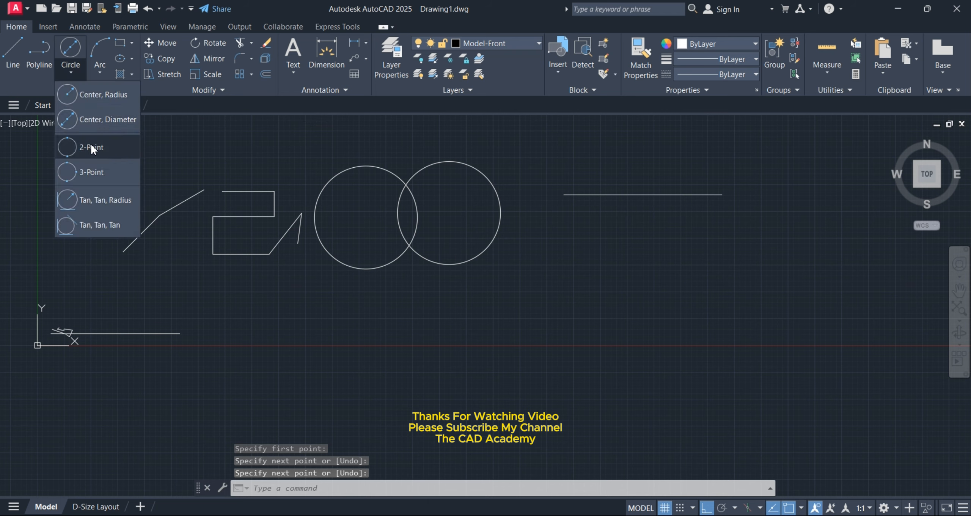
left_click(91, 143)
left_click(563, 195)
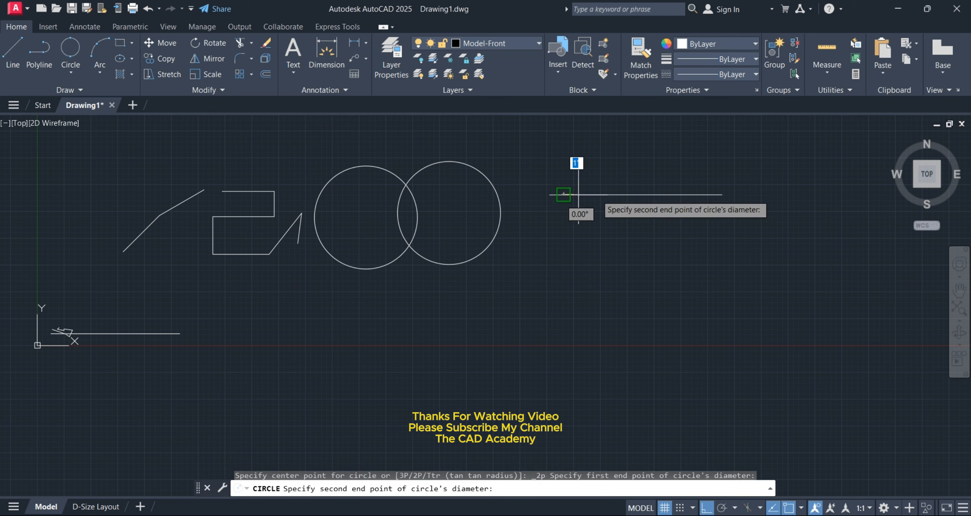
left_click(722, 195)
Draw an L-shaped line with a horizontal and a vertical segment
scroll(654, 231, "down", 3)
scroll(568, 198, "up", 3)
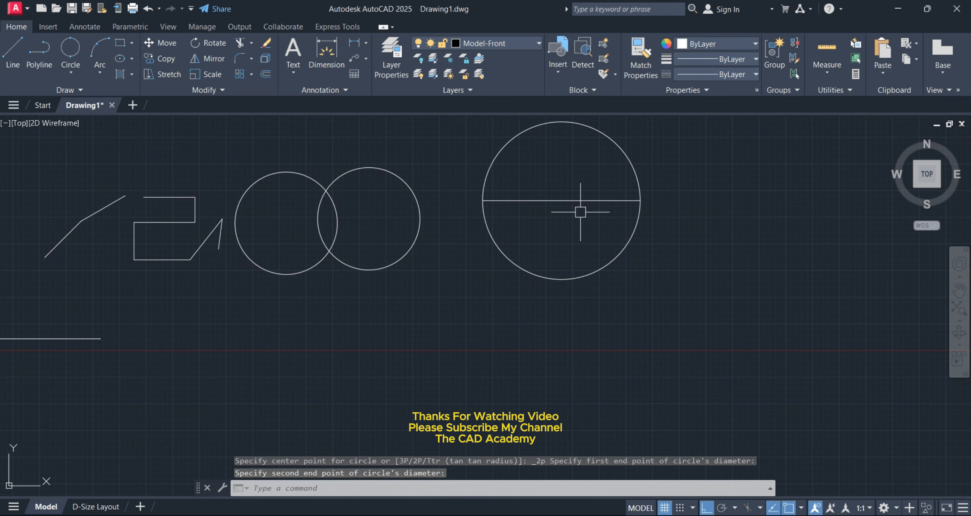
middle_click_drag(581, 210, 418, 188)
left_click(70, 72)
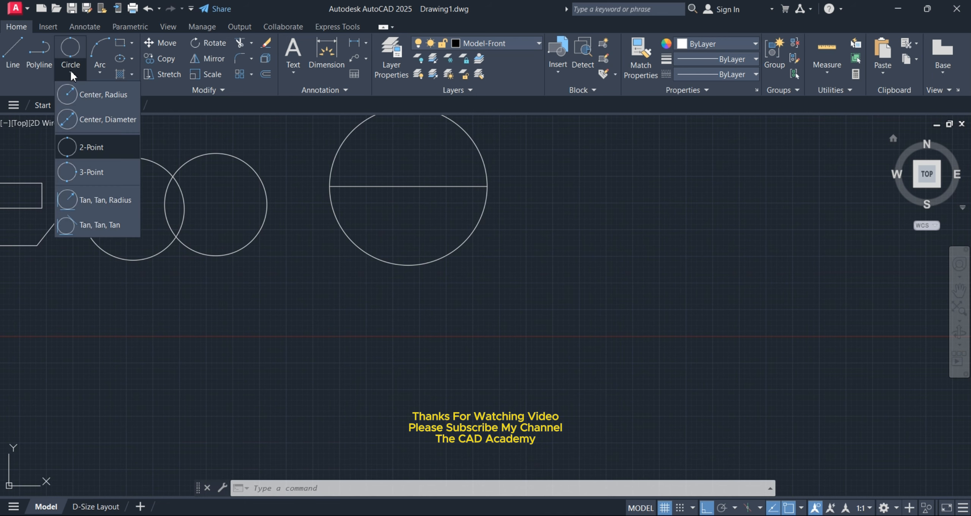
left_click(12, 49)
left_click(591, 216)
left_click(684, 216)
left_click(664, 153)
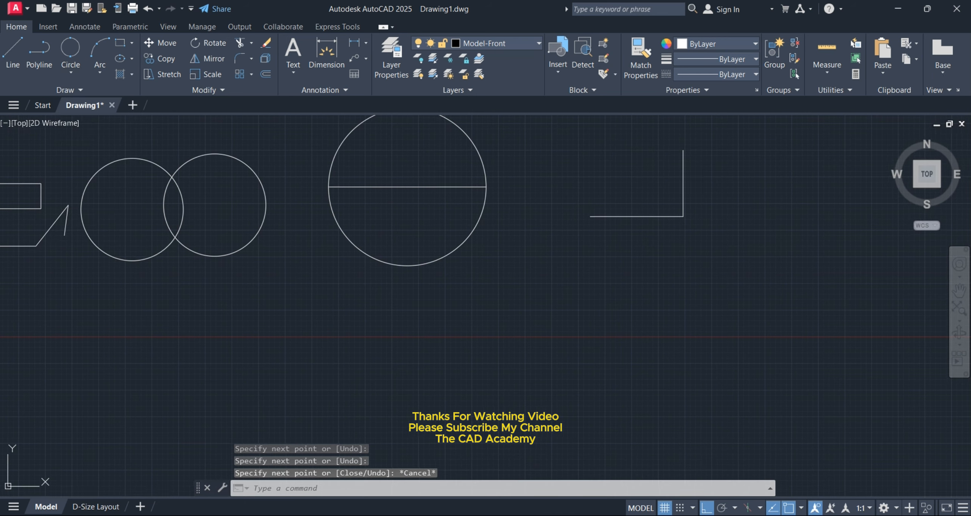
Draw a 3-Point circle through the L-shape's left end, corner and top end
middle_click_drag(665, 154, 594, 168)
left_click(72, 69)
left_click(82, 171)
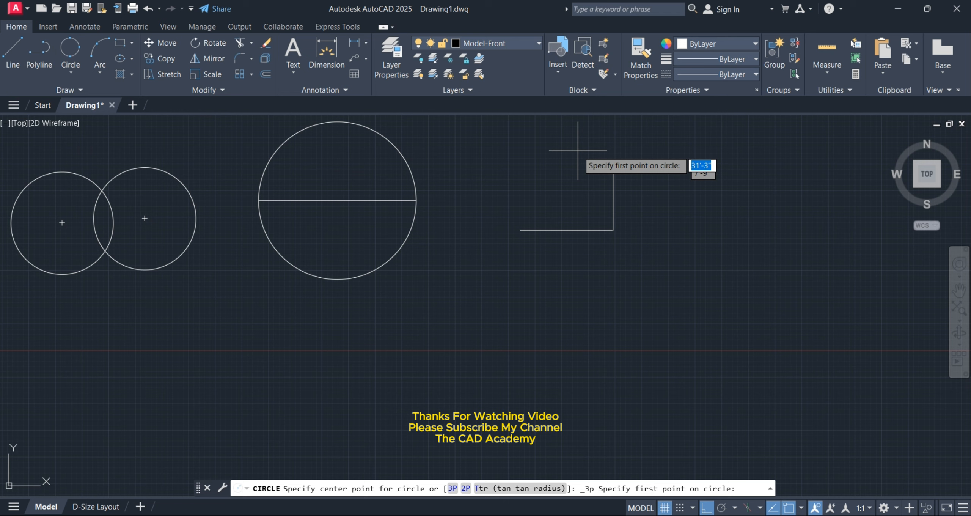
left_click(520, 229)
left_click(613, 230)
left_click(613, 163)
middle_click_drag(613, 164, 601, 165)
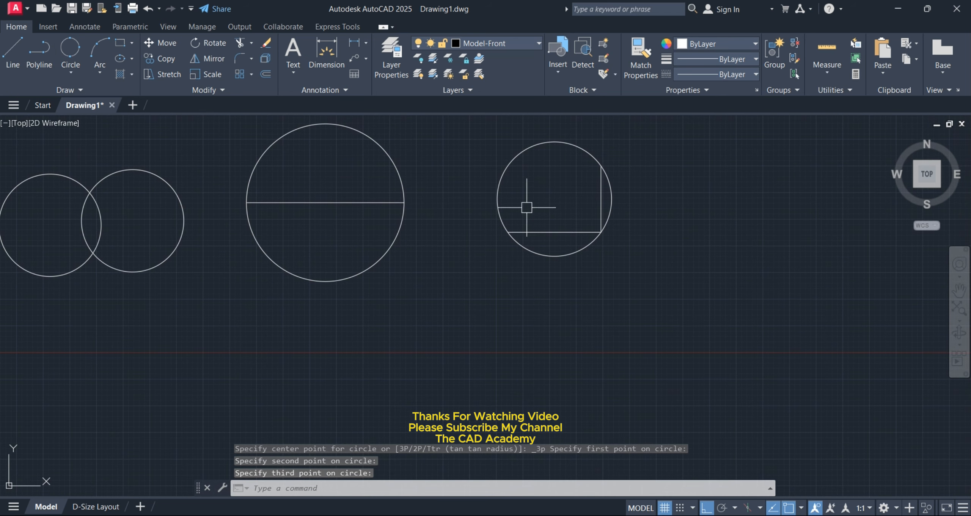
left_click(566, 230)
key("Escape")
middle_click_drag(559, 255, 473, 257)
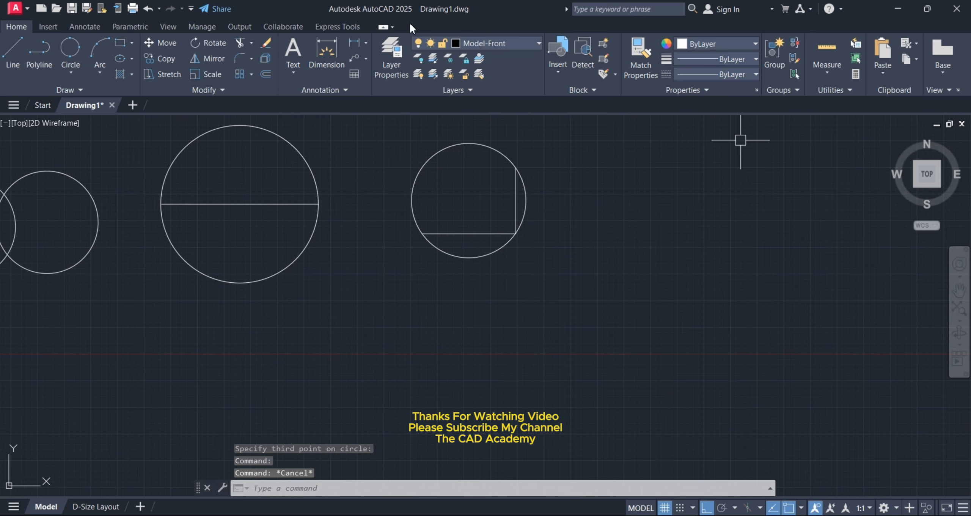
left_click(107, 63)
left_click(106, 70)
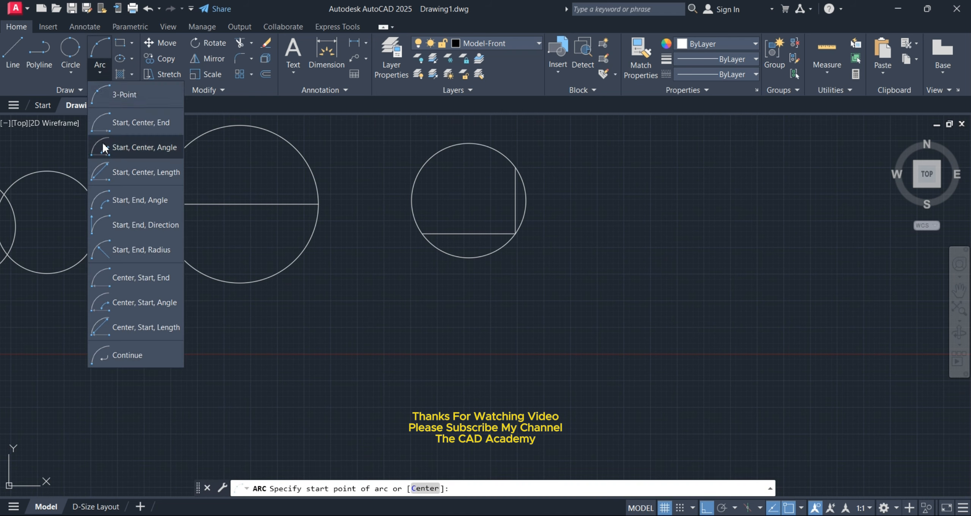
Draw a three-point arc right of the circles, turning Ortho off for its points and back on
left_click(101, 68)
middle_click_drag(520, 211, 380, 202)
left_click(512, 216)
key("F8")
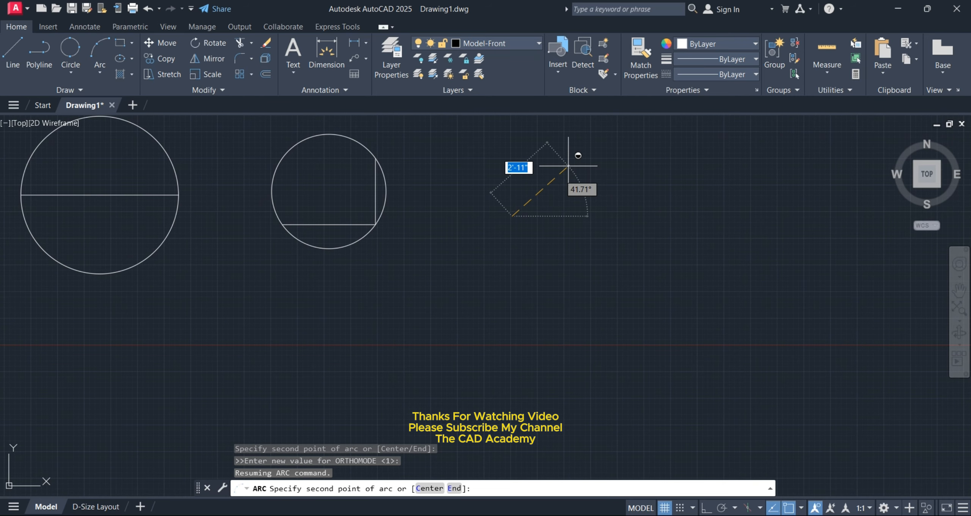
left_click(573, 166)
left_click(615, 250)
key("F8")
middle_click_drag(514, 235, 479, 234)
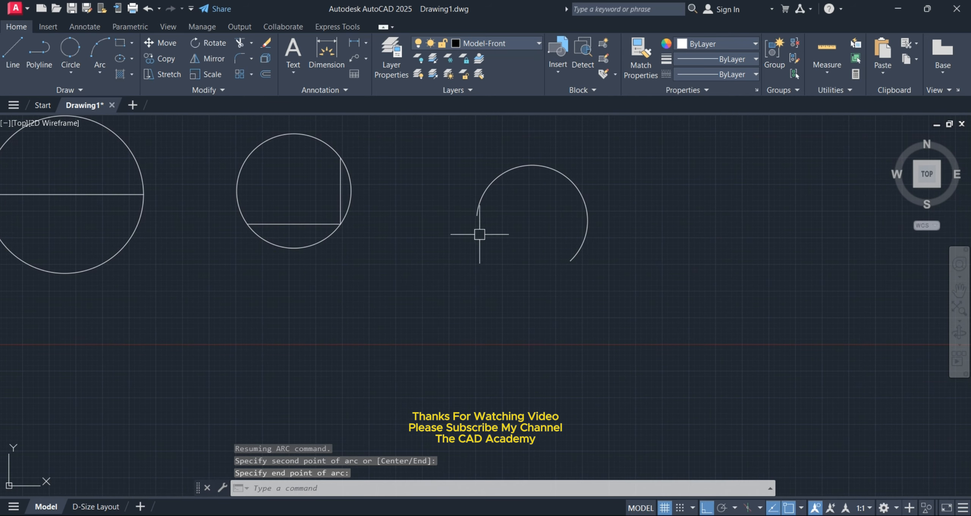
Look through the circle and arc method lists without picking a new method
left_click(70, 68)
left_click(99, 71)
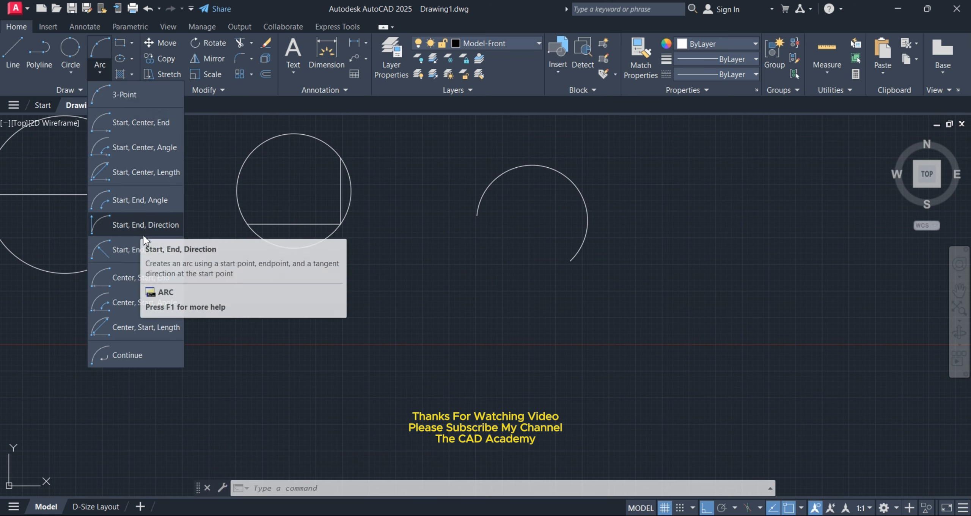
left_click(250, 217)
middle_click_drag(250, 216, 217, 221)
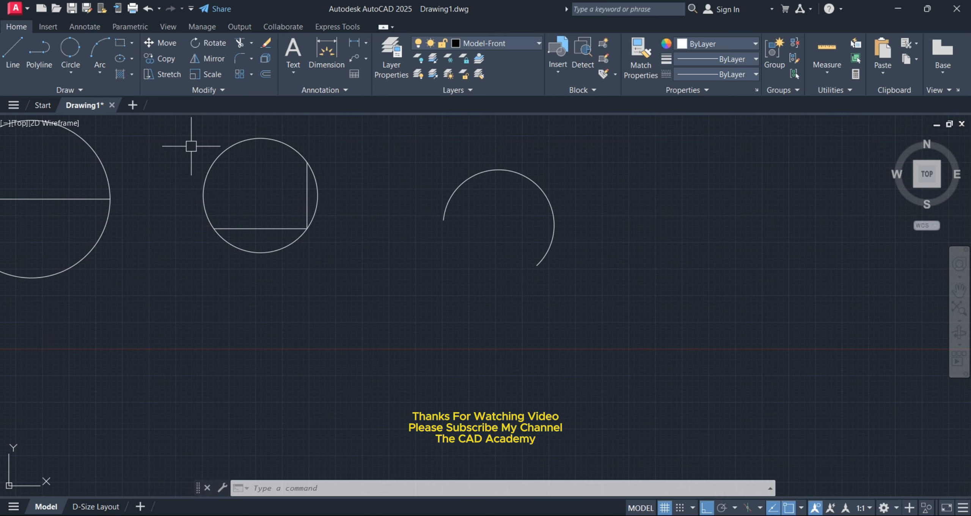
Draw a 3' by 3' square in the empty space on the right
left_click(126, 43)
middle_click_drag(615, 199, 444, 199)
left_click(468, 185)
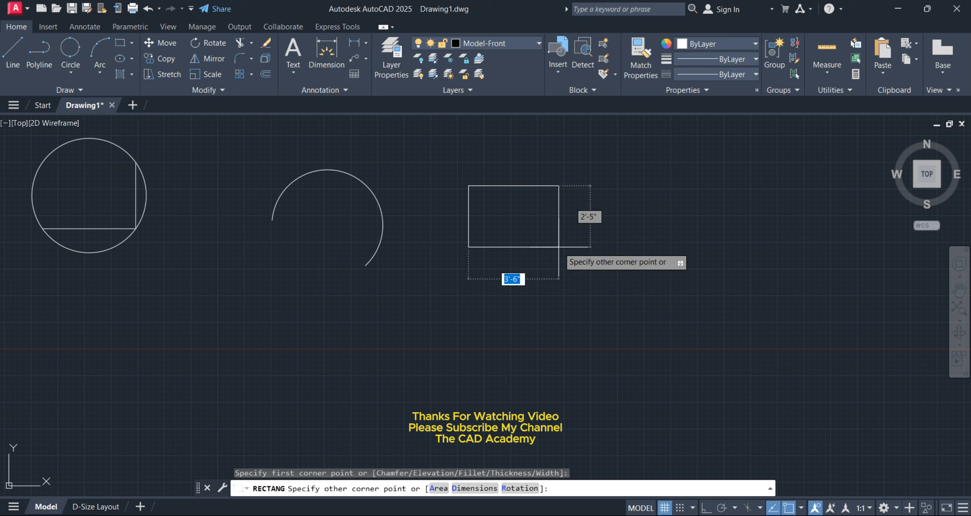
type("3'")
key("Tab")
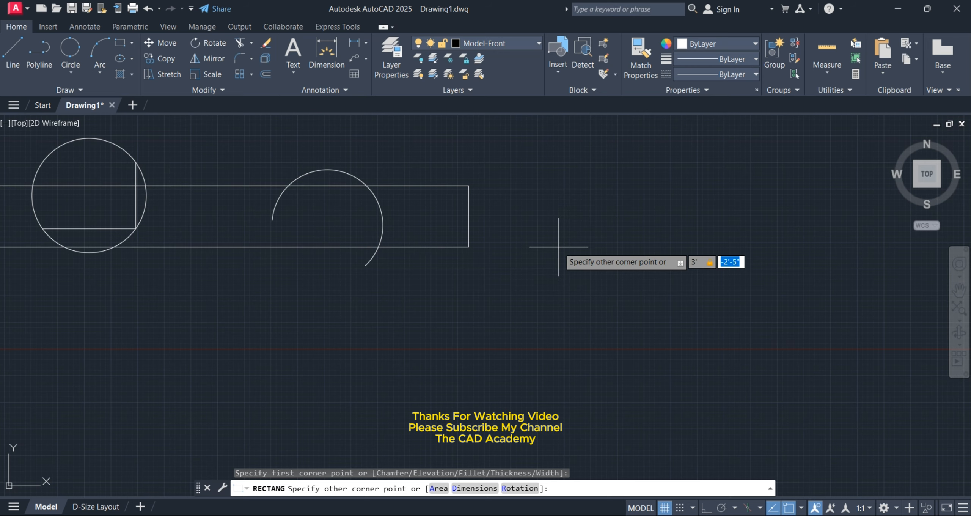
key("Return")
Draw a 4' by 7' upright rectangle beside the square
scroll(513, 186, "up", 4)
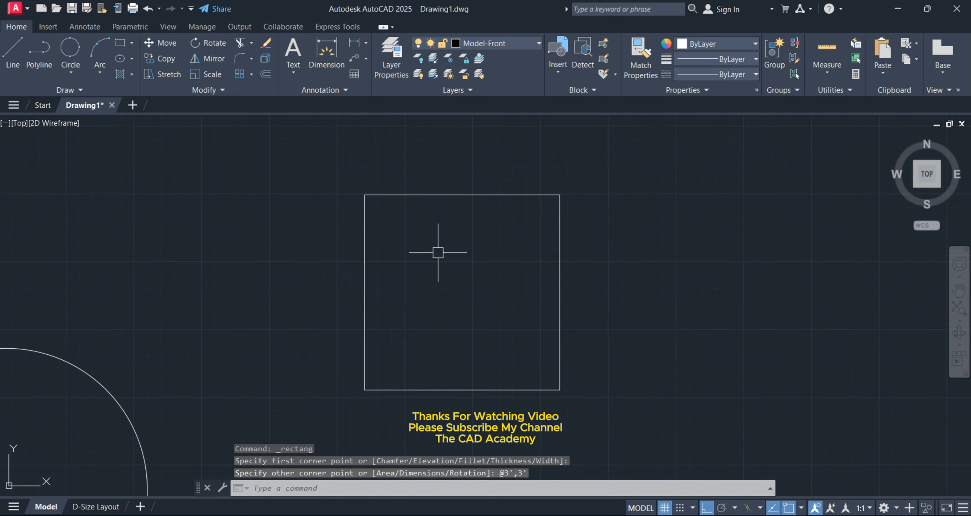
left_click(121, 43)
middle_click_drag(581, 272, 431, 248)
left_click(471, 171)
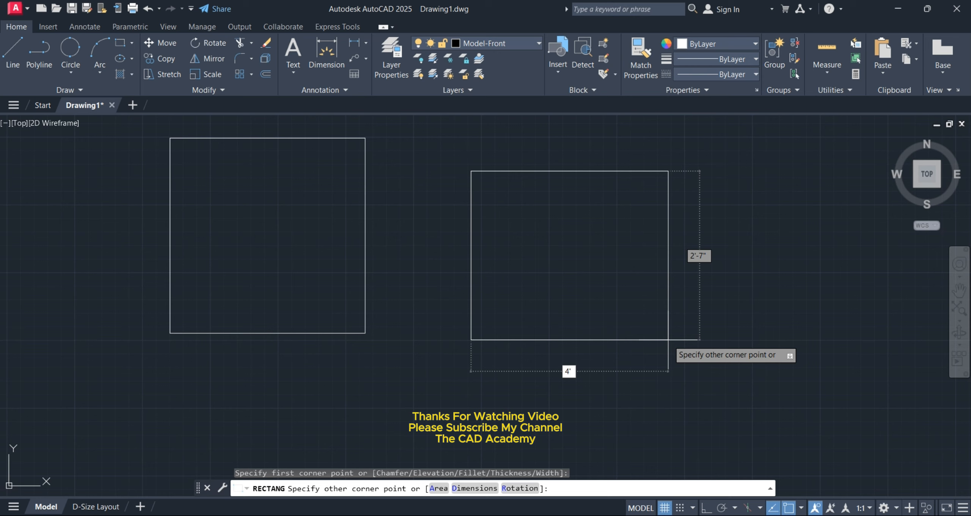
type("4',")
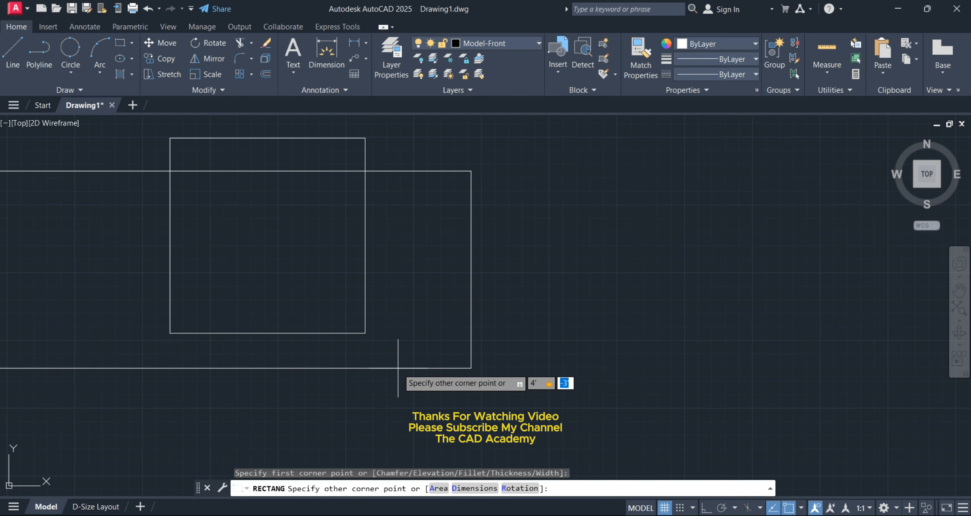
type("7'")
key("Return")
scroll(397, 368, "down", 6)
scroll(468, 293, "up", 4)
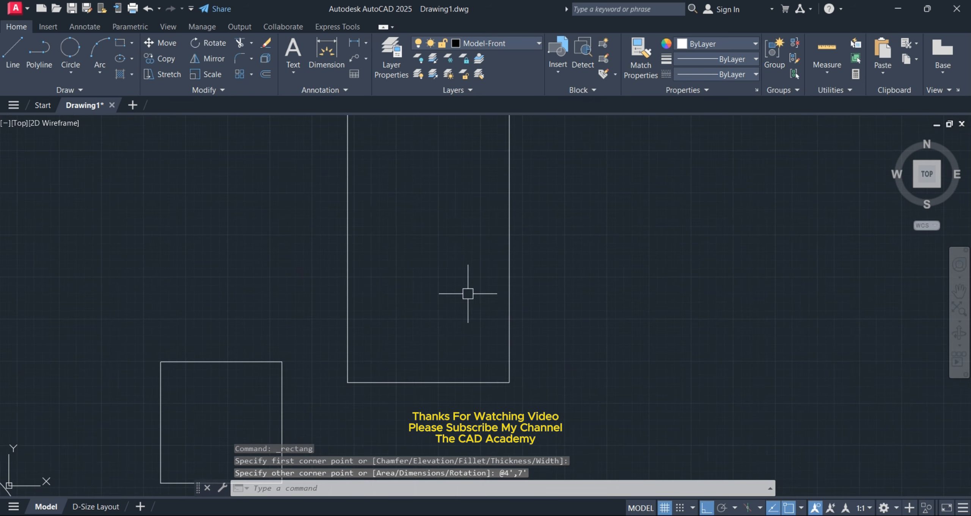
Start a dimension across the rectangle's top edge, then cancel it
middle_click_drag(468, 294, 445, 348)
middle_click_drag(407, 244, 385, 255)
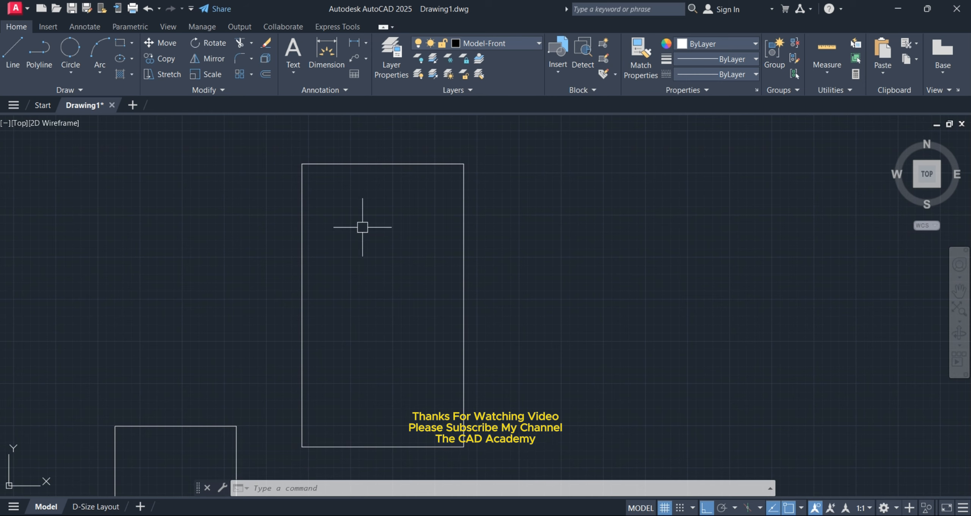
middle_click_drag(335, 224, 339, 212)
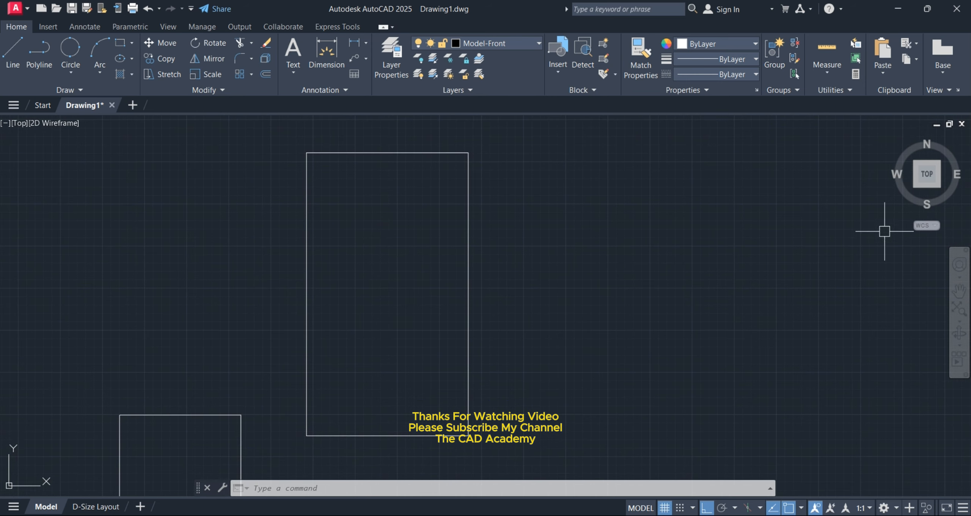
left_click(325, 80)
left_click(306, 153)
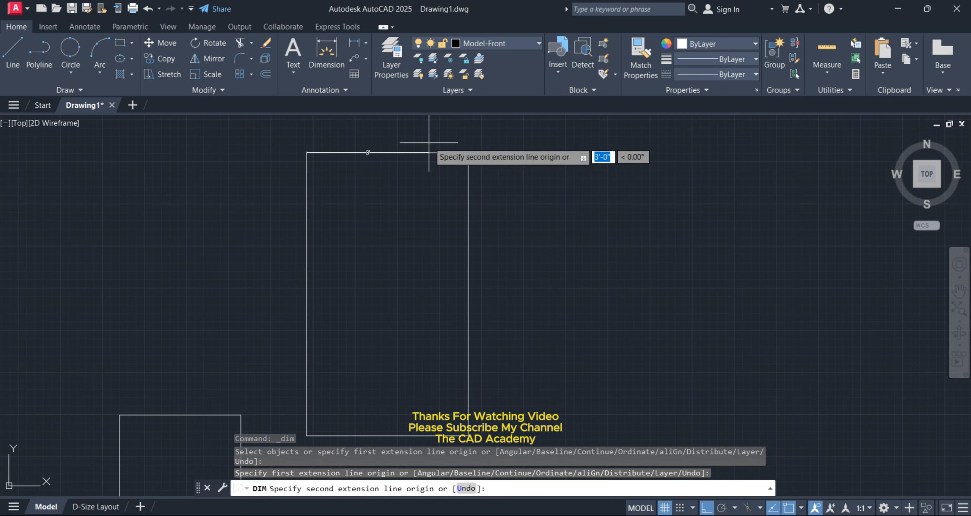
left_click(469, 153)
scroll(412, 144, "up", 2)
scroll(412, 159, "down", 4)
key("Escape")
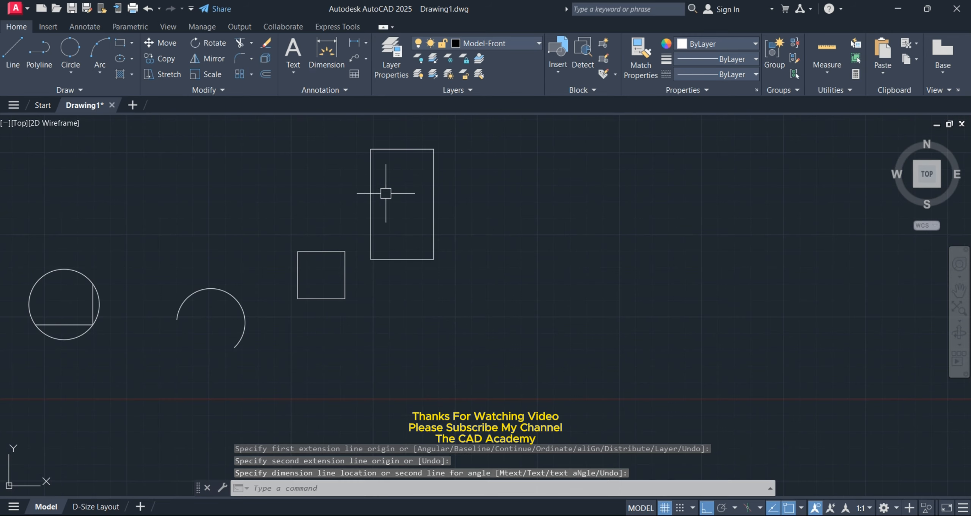
Pick two points on the rectangle's left edge for a dimension, then cancel it
left_click(313, 60)
left_click(370, 149)
left_click(370, 259)
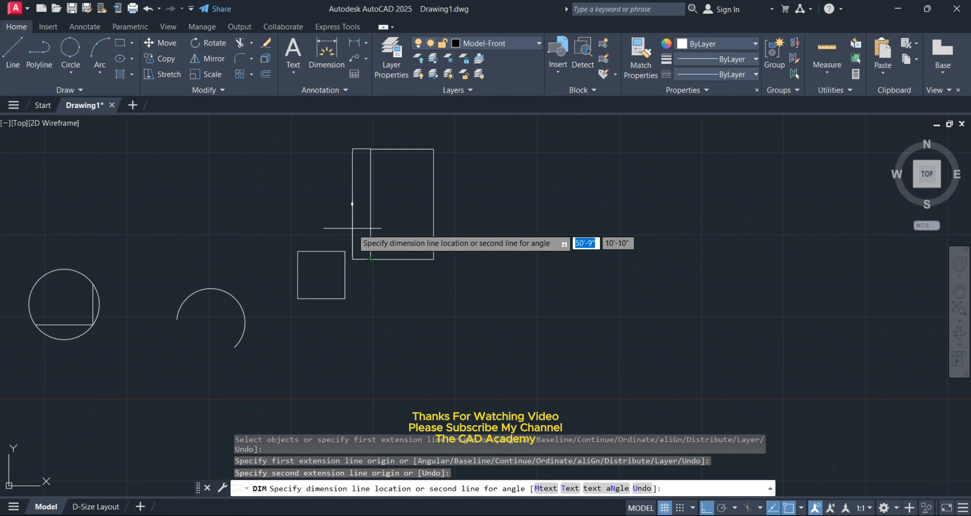
key("Escape")
middle_click_drag(376, 235, 356, 239)
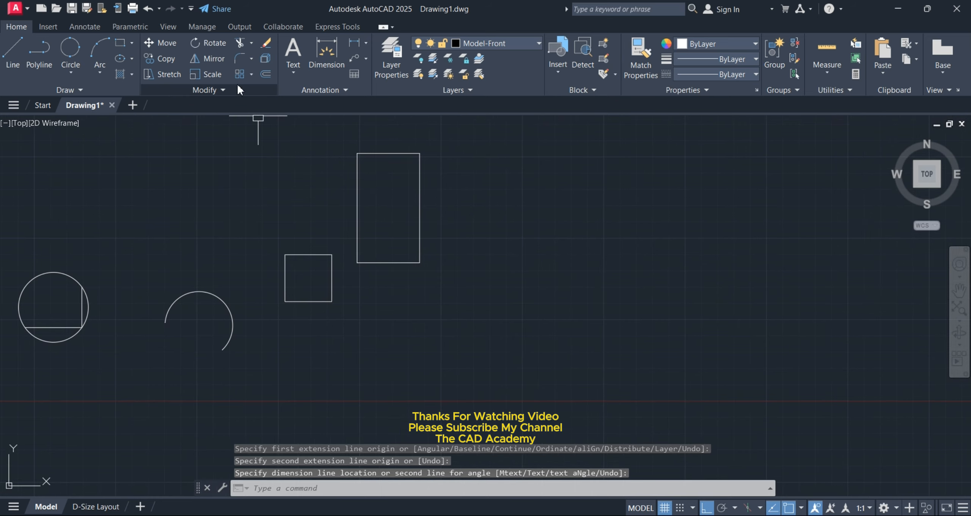
Begin a five-sided inscribed polygon, then undo the unfinished attempt
left_click(131, 44)
left_click(137, 78)
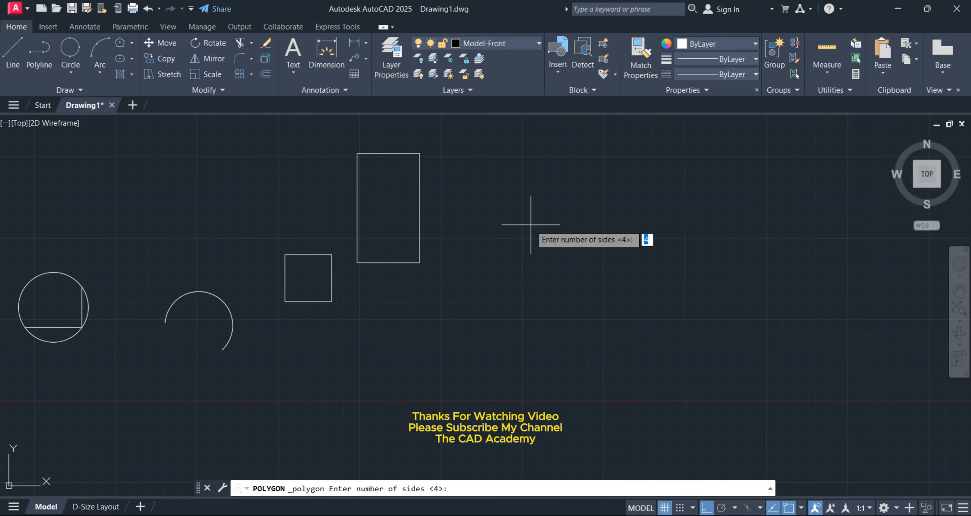
middle_click_drag(531, 225, 400, 234)
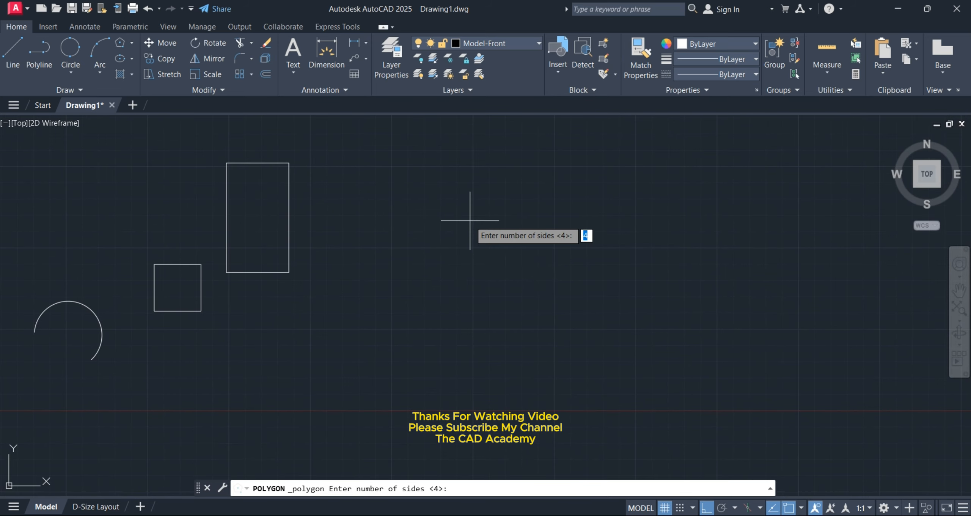
type("5")
key("Return")
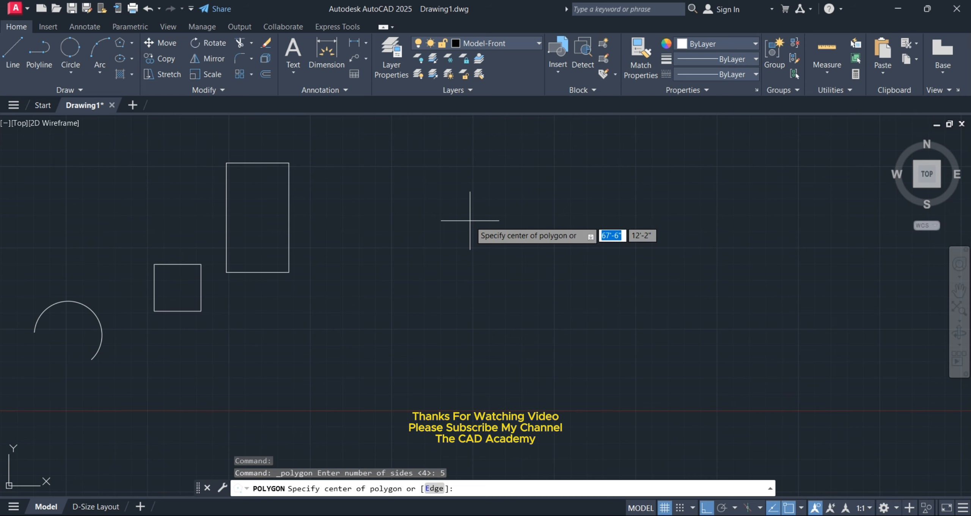
left_click(470, 220)
left_click(489, 251)
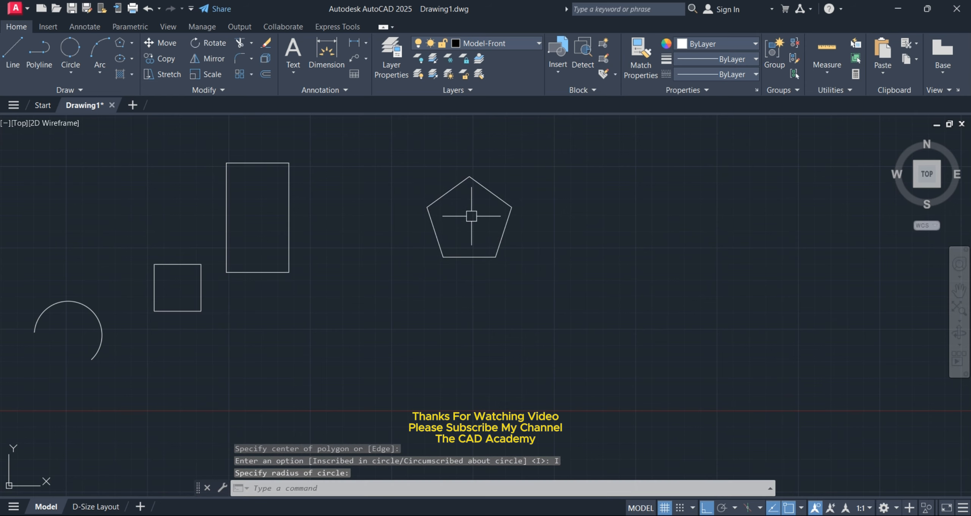
key("ctrl+z")
middle_click_drag(266, 125, 215, 132)
Draw a five-sided polygon inscribed in a 5' radius circle right of the rectangle
left_click(127, 44)
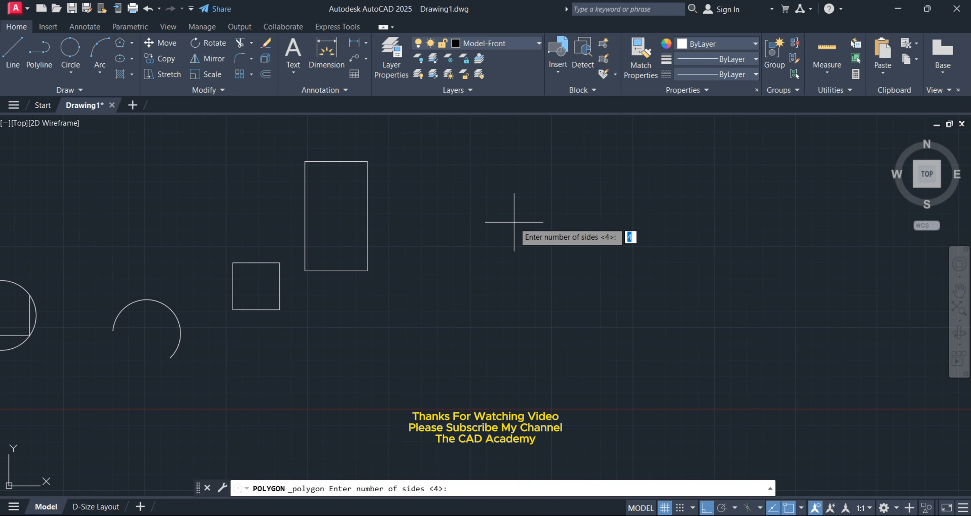
type("5")
key("Return")
left_click(525, 227)
left_click(553, 253)
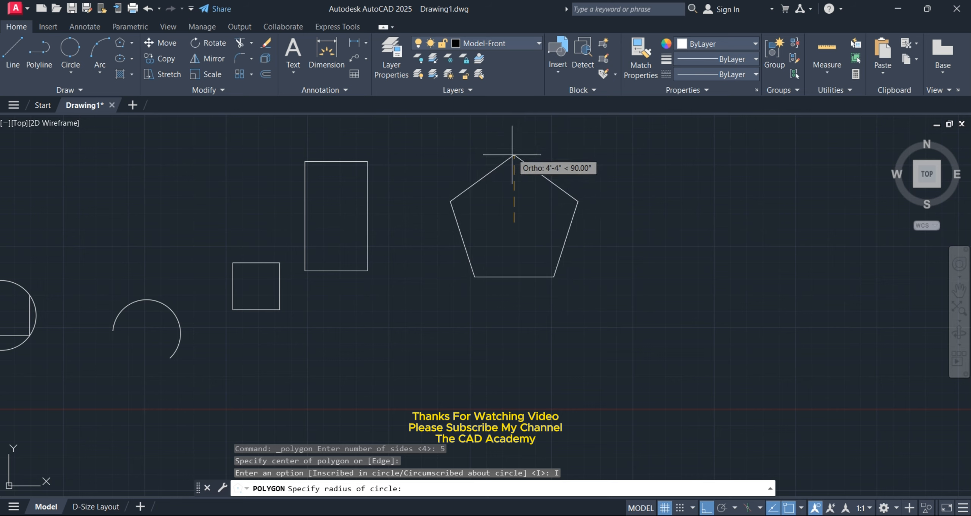
type("5")
key("Return")
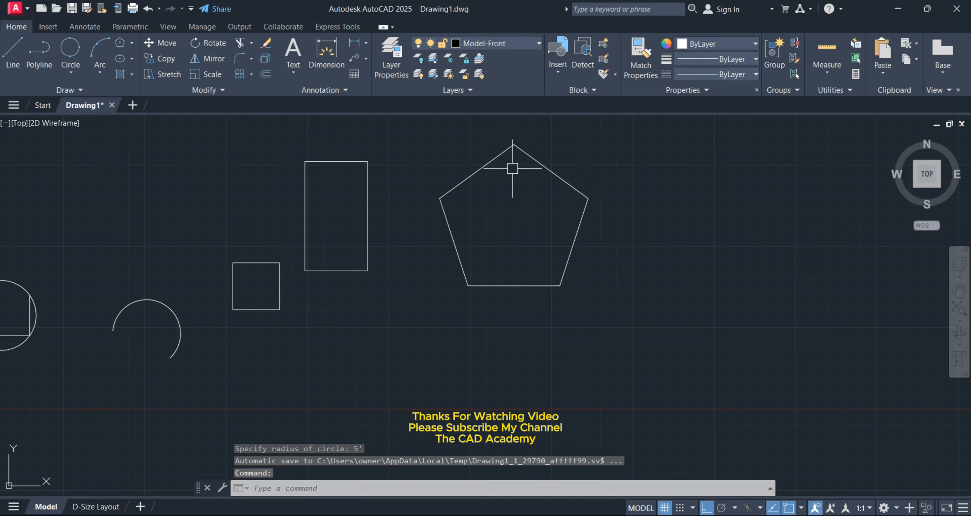
mouse_move(513, 163)
middle_mouse_down()
mouse_move(495, 182)
mouse_move(477, 243)
middle_mouse_up()
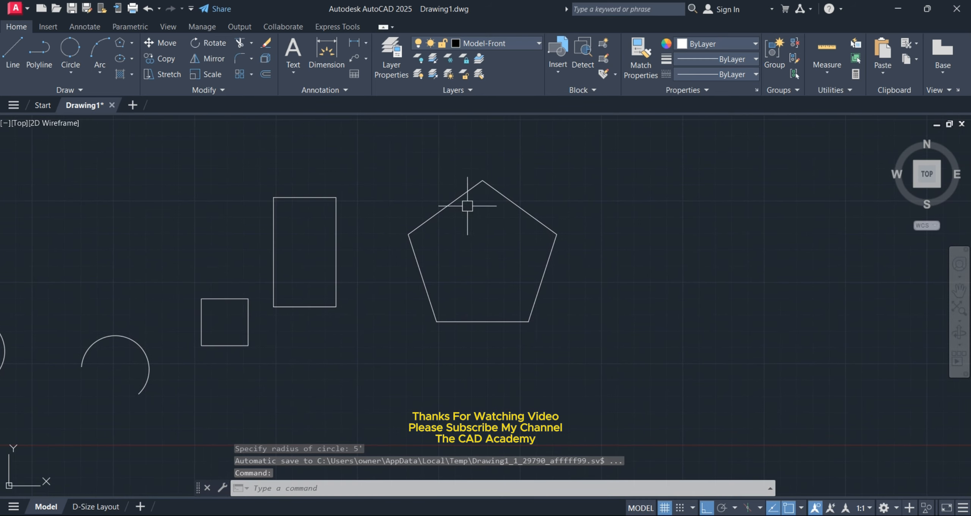
left_click(132, 43)
Draw a horizontal construction line to the right of the pentagon
left_click(141, 65)
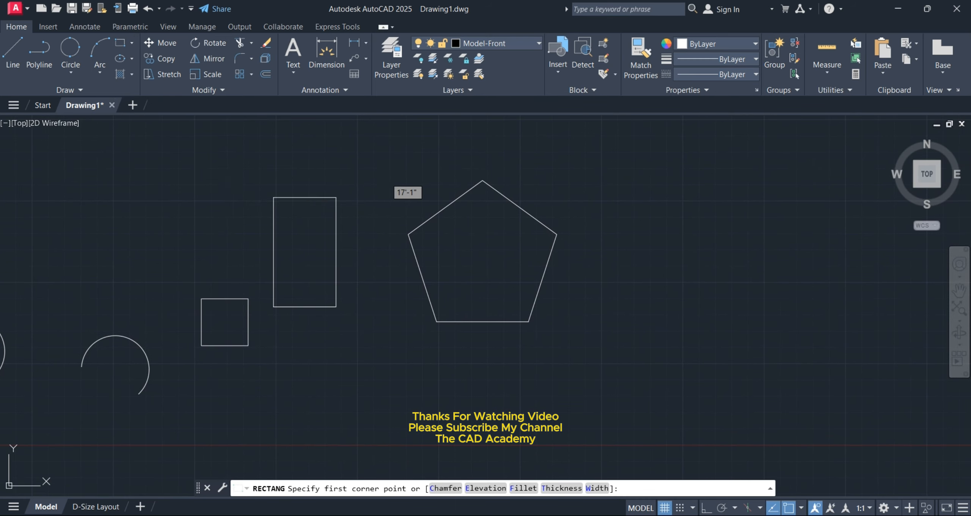
key("Escape")
middle_click_drag(235, 184, 170, 163)
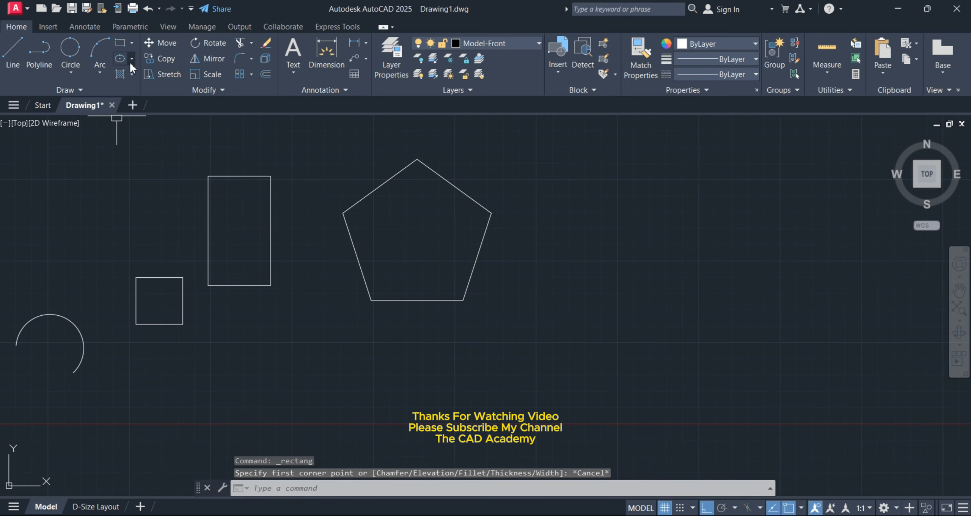
left_click(131, 59)
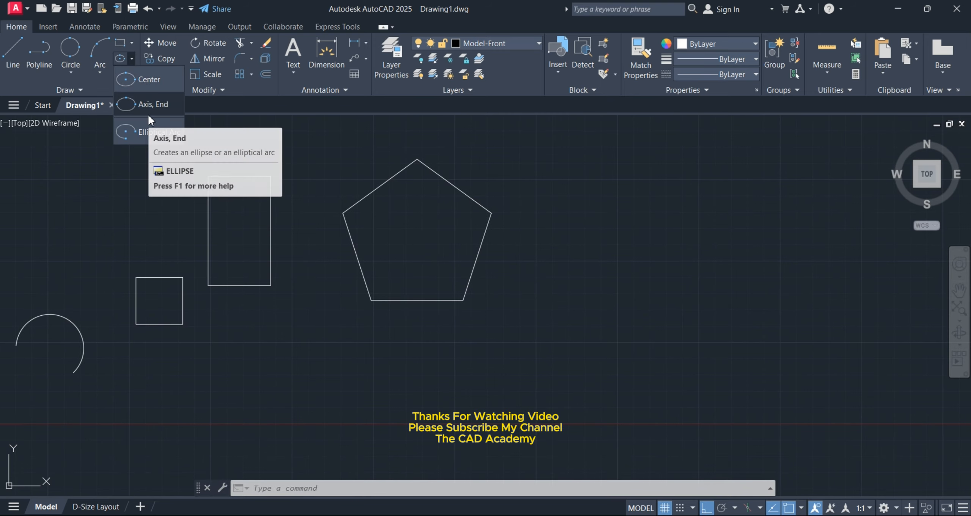
middle_click_drag(346, 210, 310, 211)
left_click(22, 57)
left_click(540, 183)
left_click(744, 185)
key("Return")
Offset a copy of the line 5' below it
middle_click_drag(646, 219, 631, 237)
type("o")
key("Return")
key("Return")
left_click(629, 206)
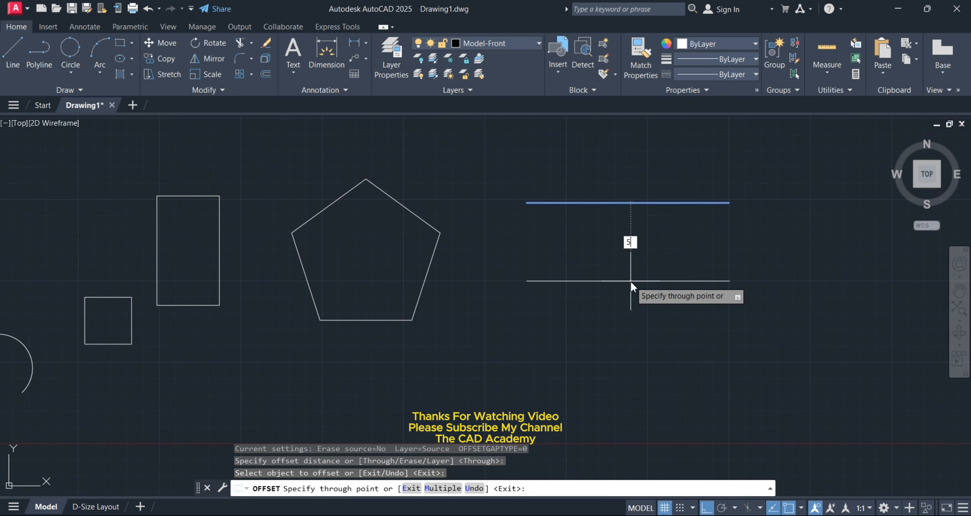
type("5'")
key("Return")
key("Return")
middle_click_drag(639, 303, 608, 308)
Draw an Axis,End ellipse from the upper line's ends to the lower line's midpoint
left_click(131, 58)
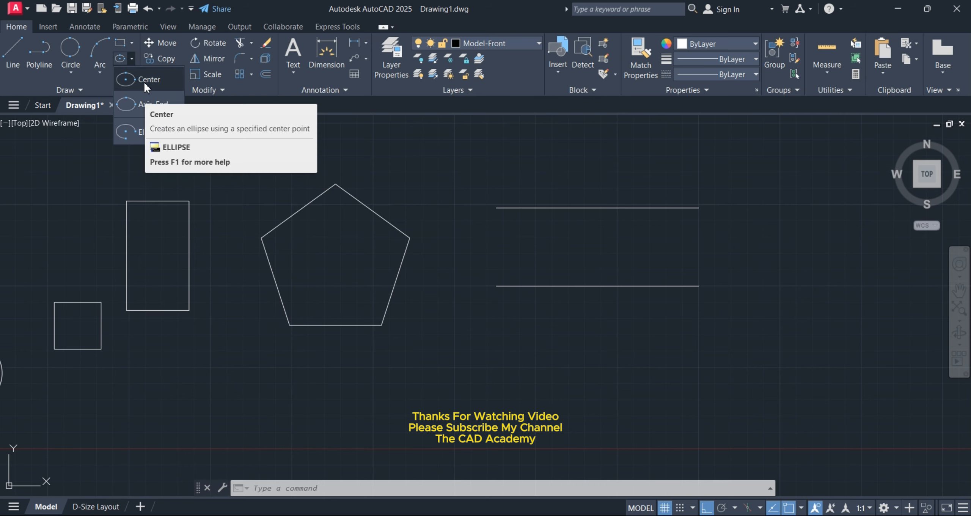
left_click(140, 106)
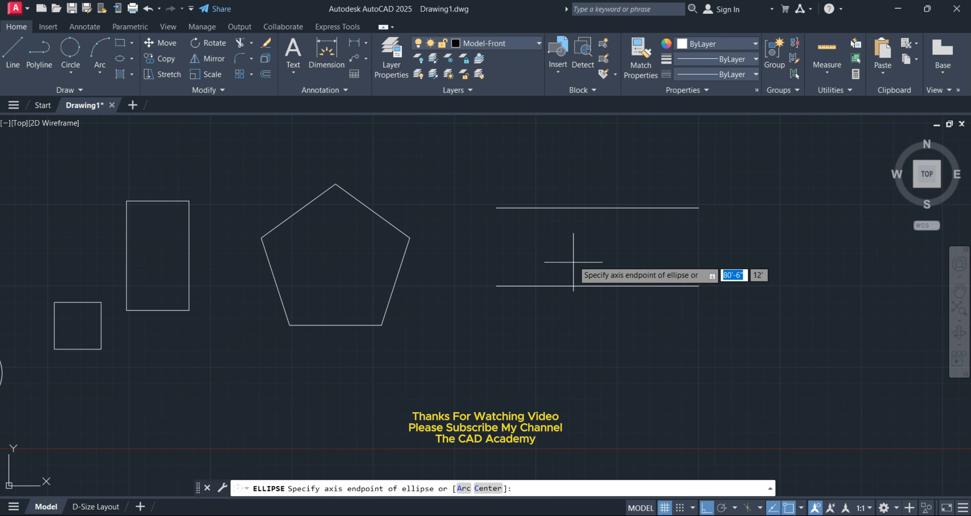
left_click(496, 207)
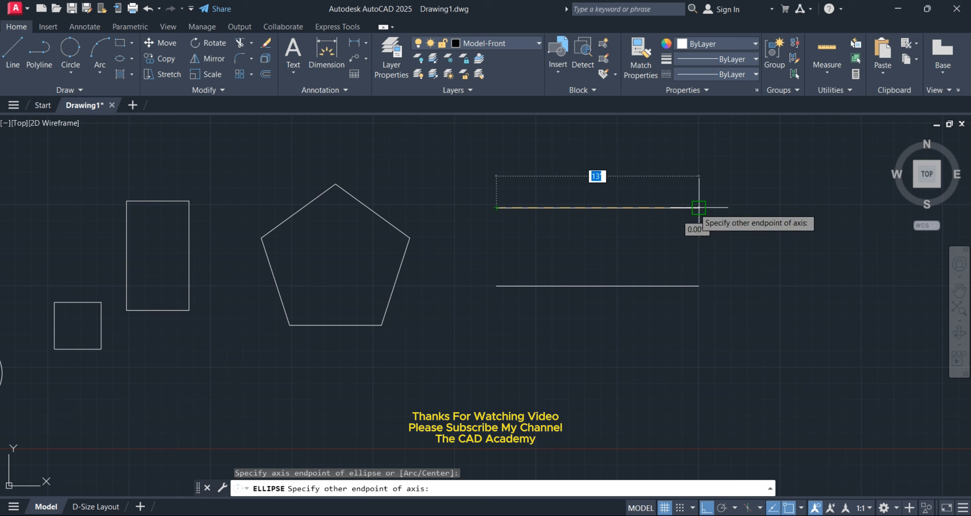
left_click(698, 208)
left_click(601, 286)
scroll(601, 287, "down", 3)
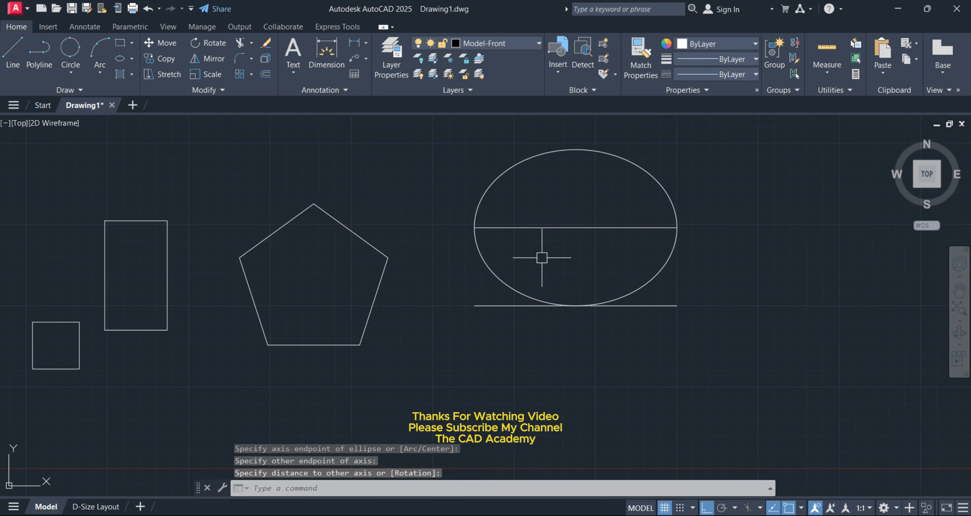
Erase both construction lines around the ellipse
left_click(481, 240)
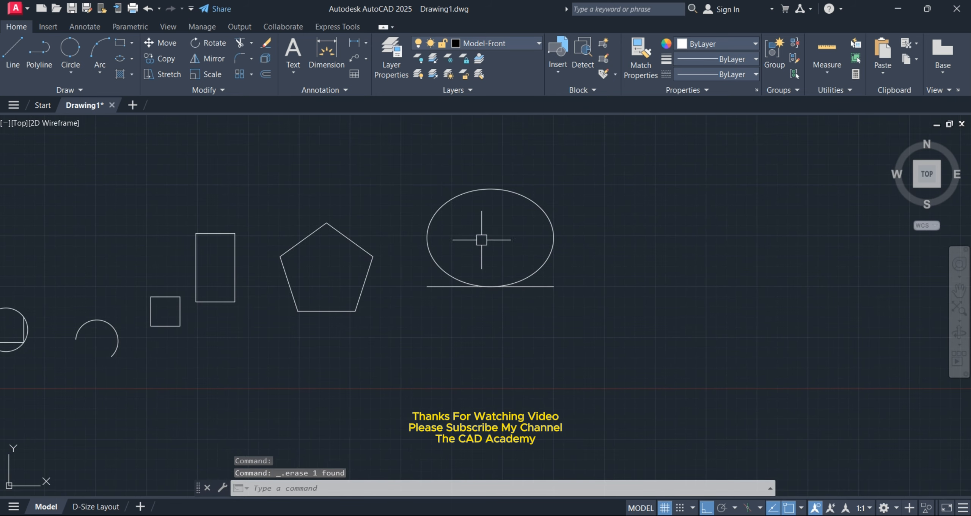
key("Delete")
left_click(401, 268)
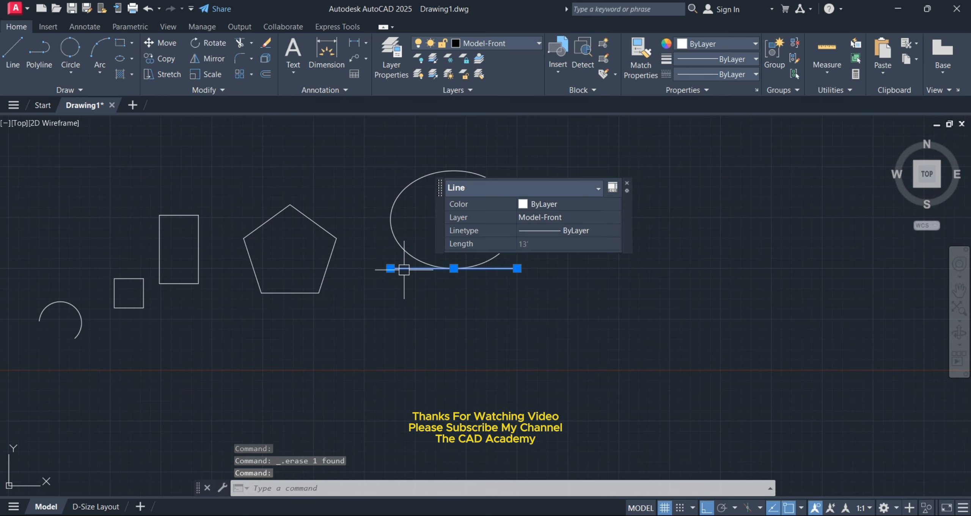
key("Delete")
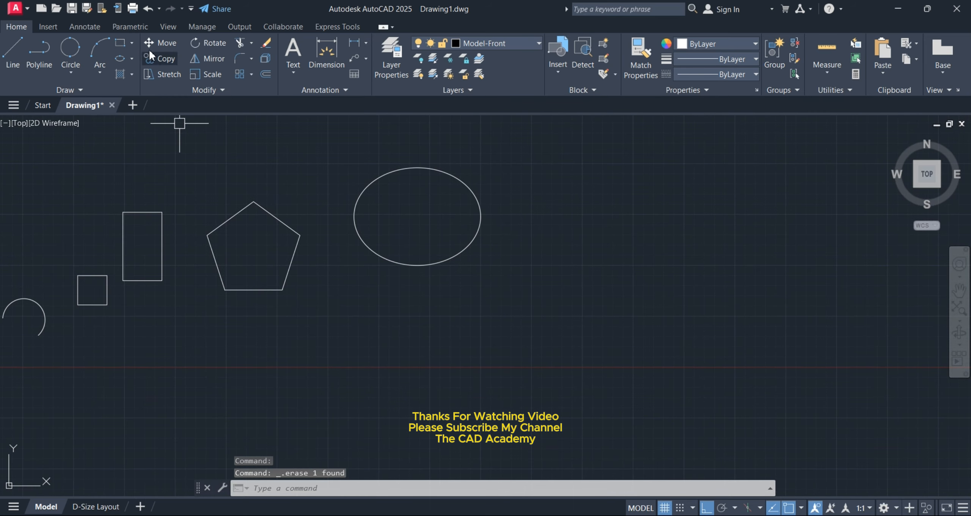
Hatch the inside of the tall 4' by 7' rectangle with ANSI31, then select the hatch
left_click(131, 75)
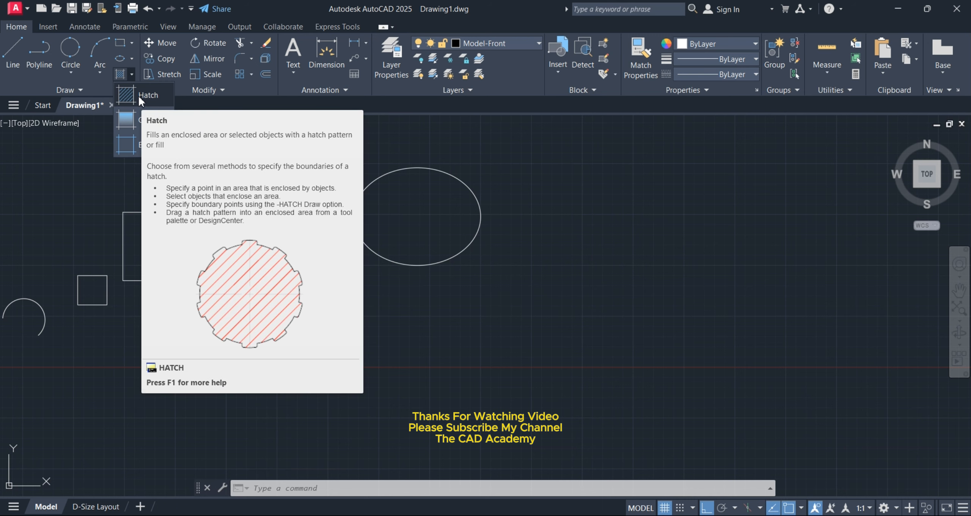
left_click(131, 97)
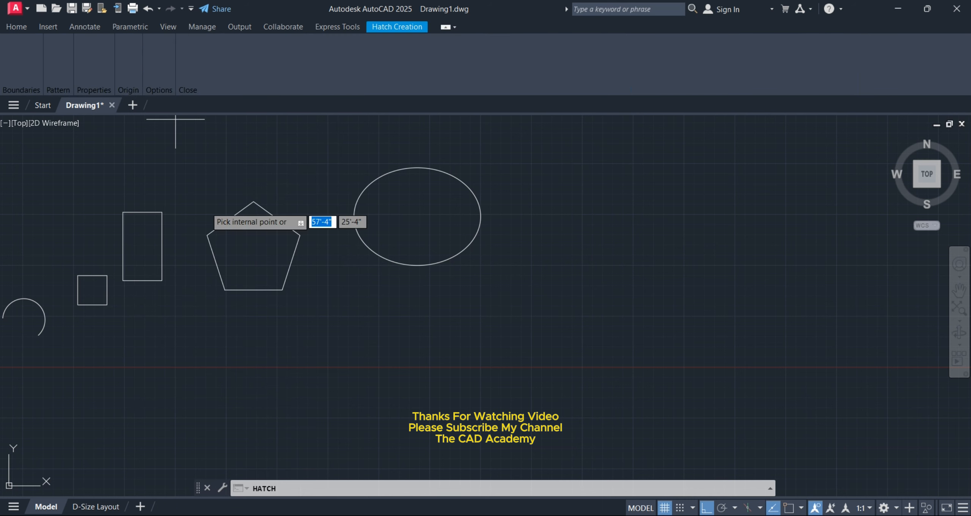
scroll(178, 248, "up", 6)
scroll(278, 264, "down", 6)
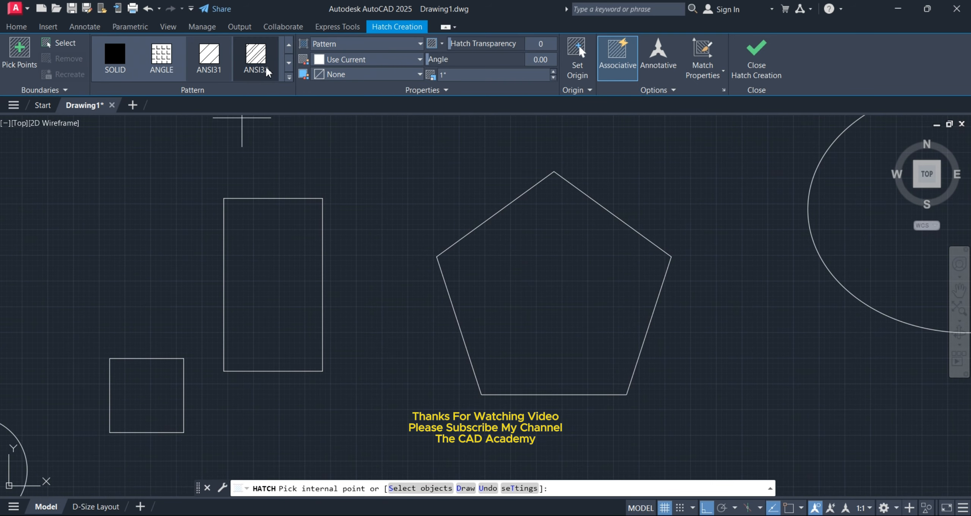
left_click(295, 268)
key("Return")
left_click(290, 245)
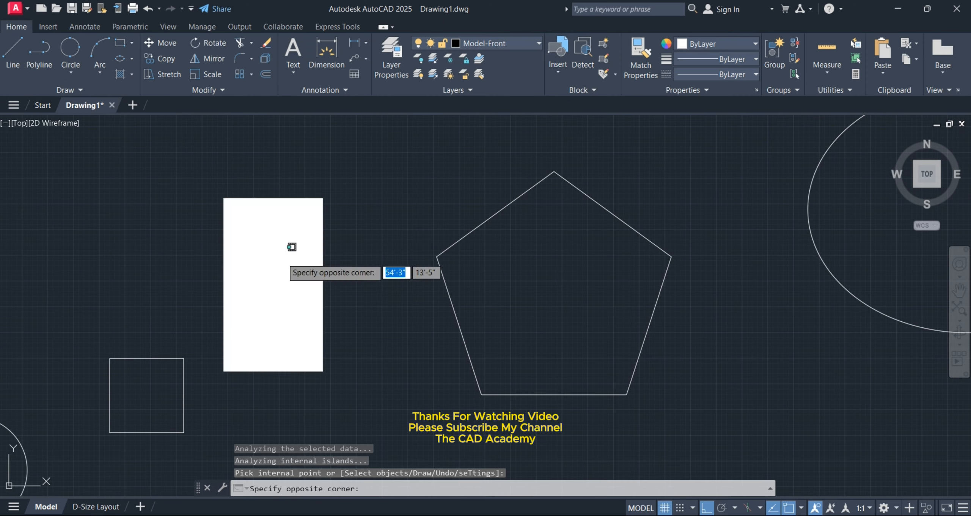
left_click(282, 257)
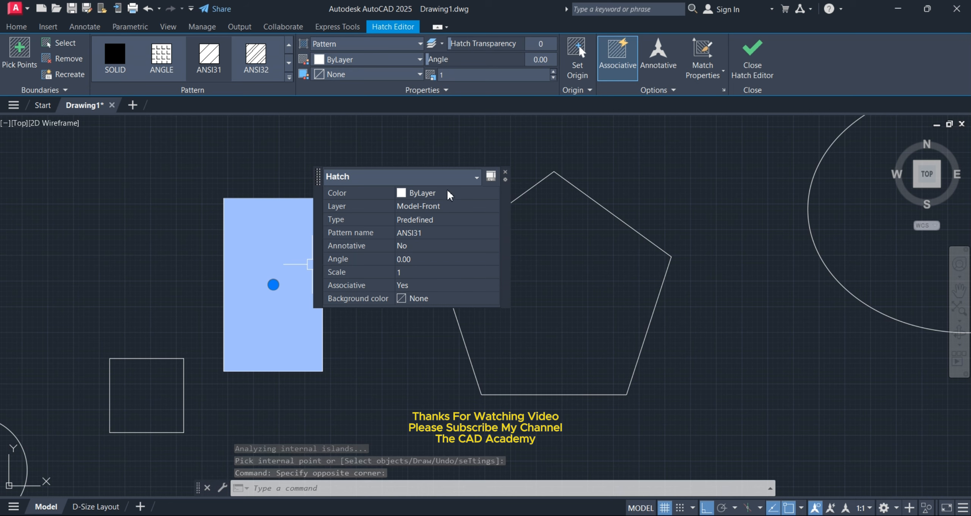
Set the rectangle's ANSI31 hatch scale to 7, then 10, in Quick Properties
left_click(413, 270)
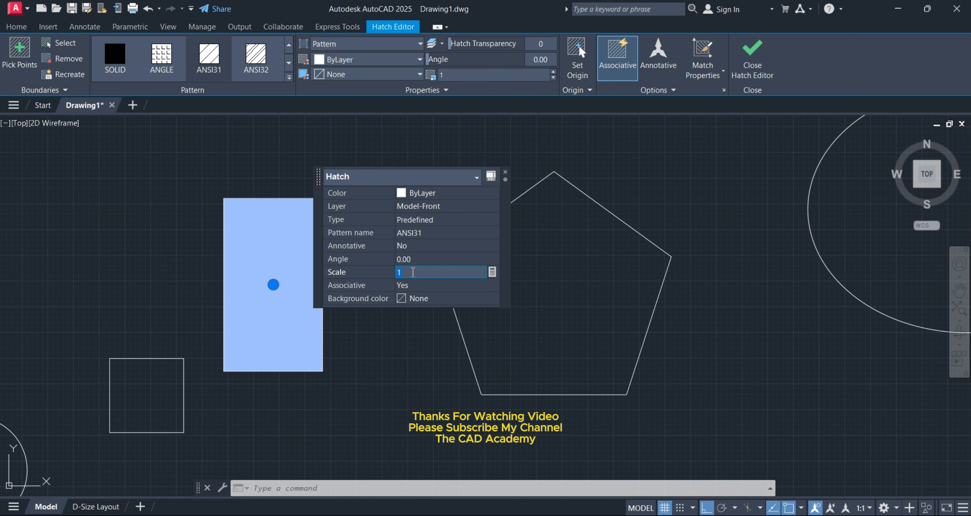
key("Tab")
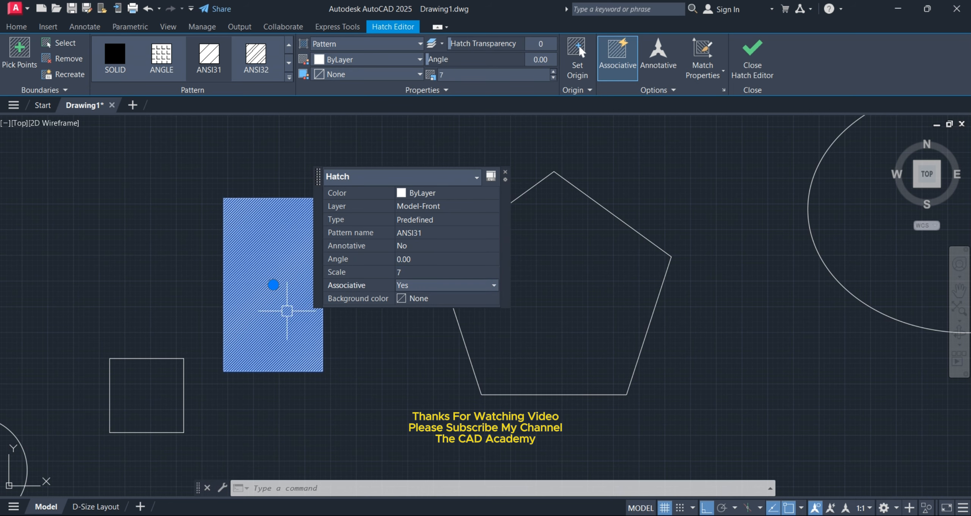
scroll(285, 309, "up", 4)
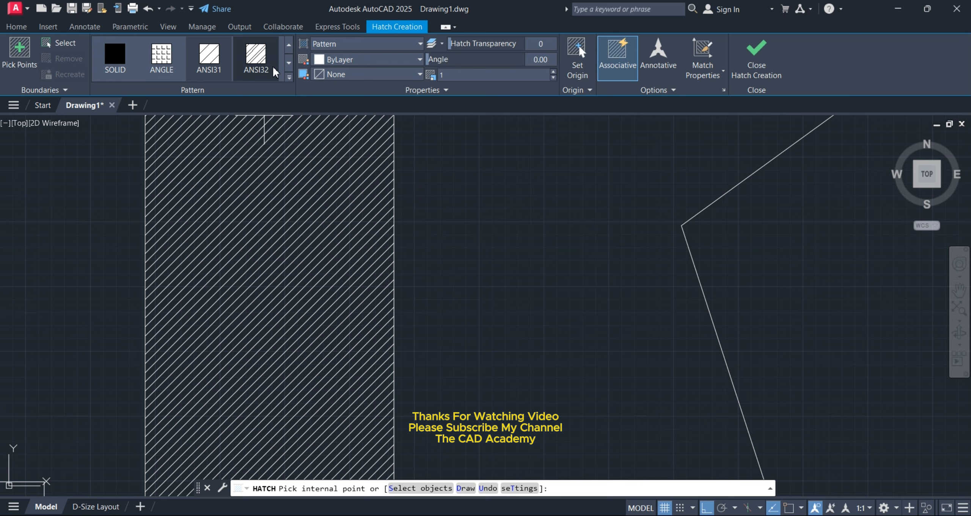
Fill the small square with the AR-B816 brick hatch pattern
left_click(289, 62)
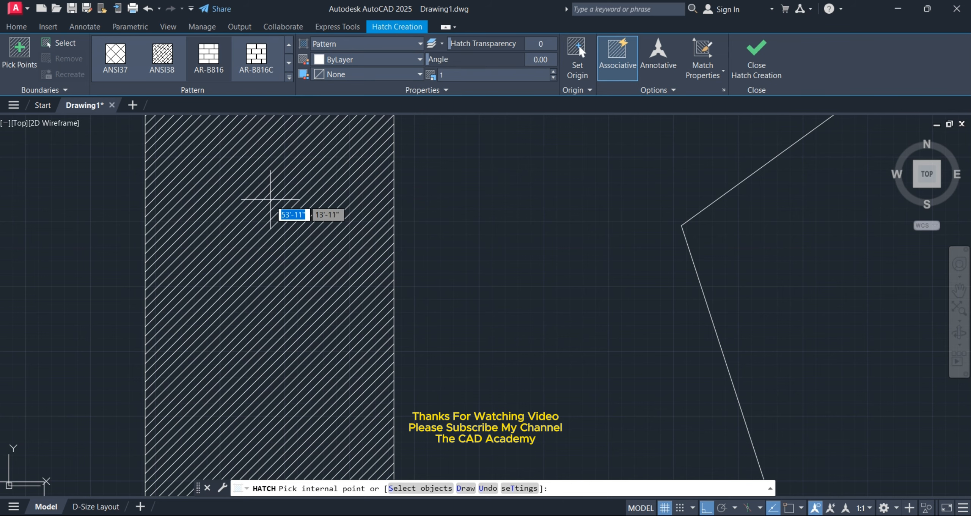
scroll(266, 205, "down", 5)
scroll(282, 282, "up", 4)
scroll(342, 301, "up", 4)
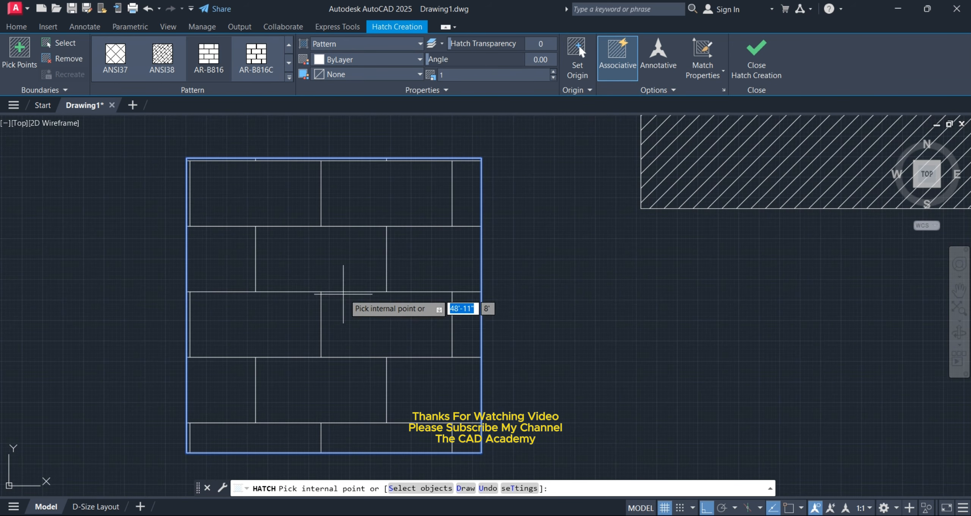
scroll(344, 293, "down", 4)
right_click(345, 289)
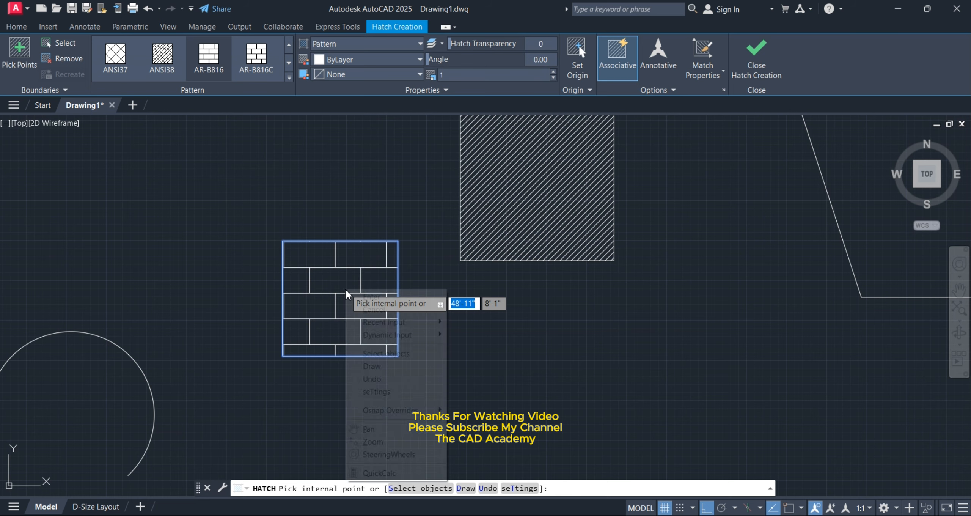
key("Escape")
key("Return")
key("Return")
key("Escape")
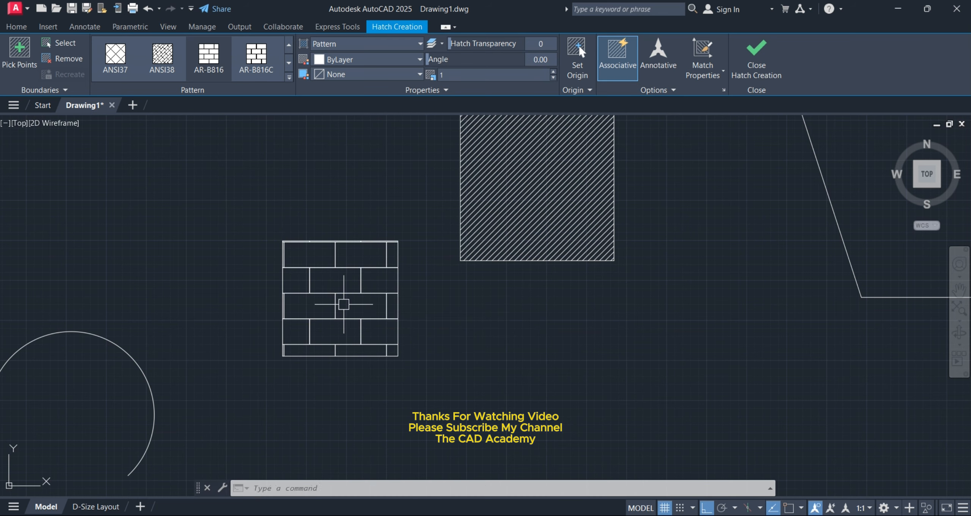
Change the brick hatch scale to 0.5 and dismiss the boundary error message
left_click(343, 304)
left_click(339, 295)
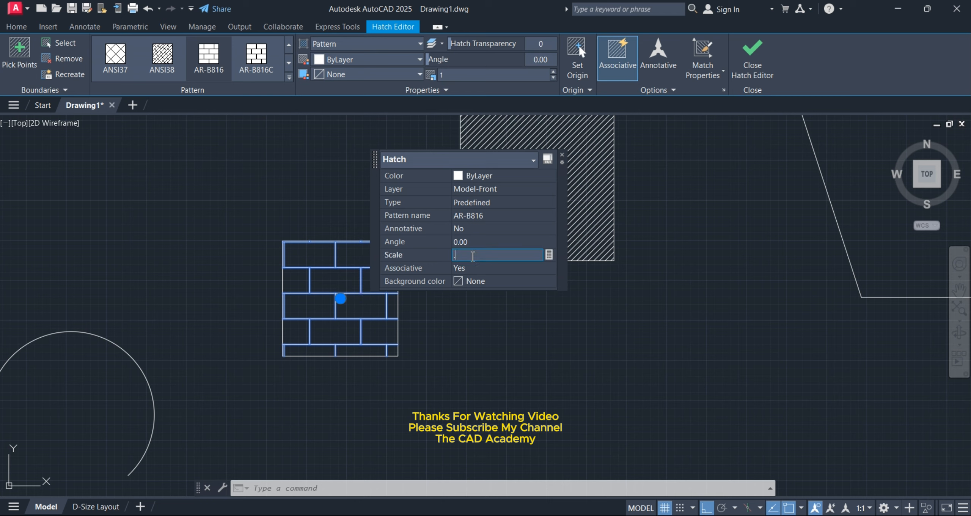
type(".5")
key("Return")
key("Escape")
key("Return")
left_click(416, 304)
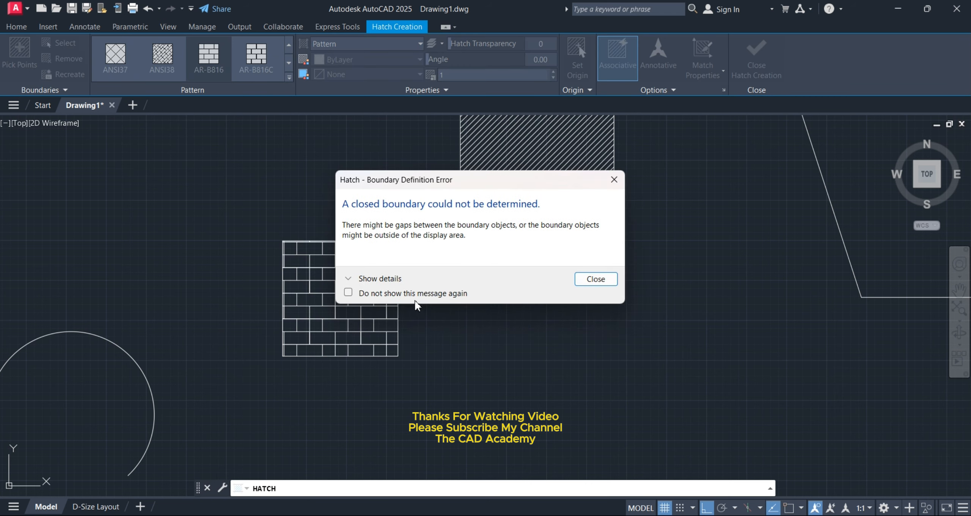
left_click(614, 180)
key("Escape")
middle_click_drag(401, 285, 373, 301)
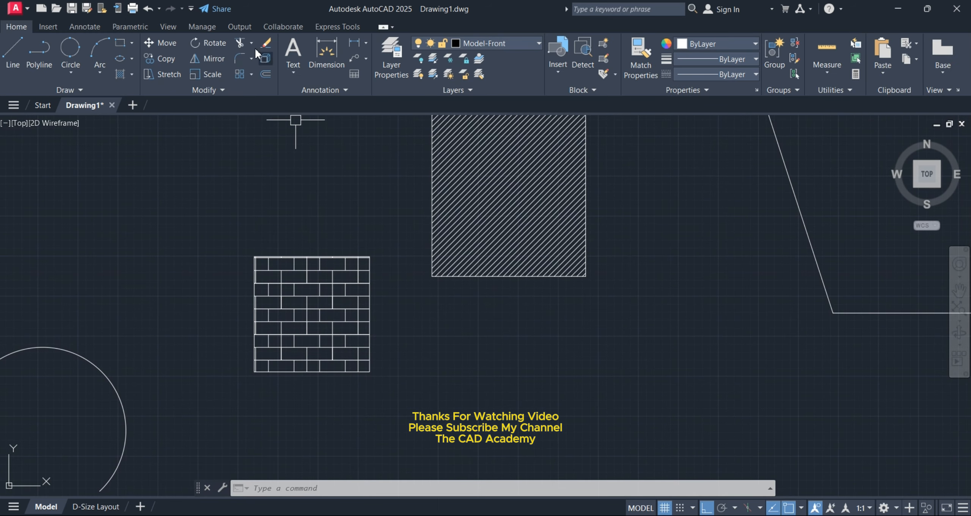
Pan and zoom to bring the pentagon and ellipse into view
left_click(131, 74)
left_click(131, 77)
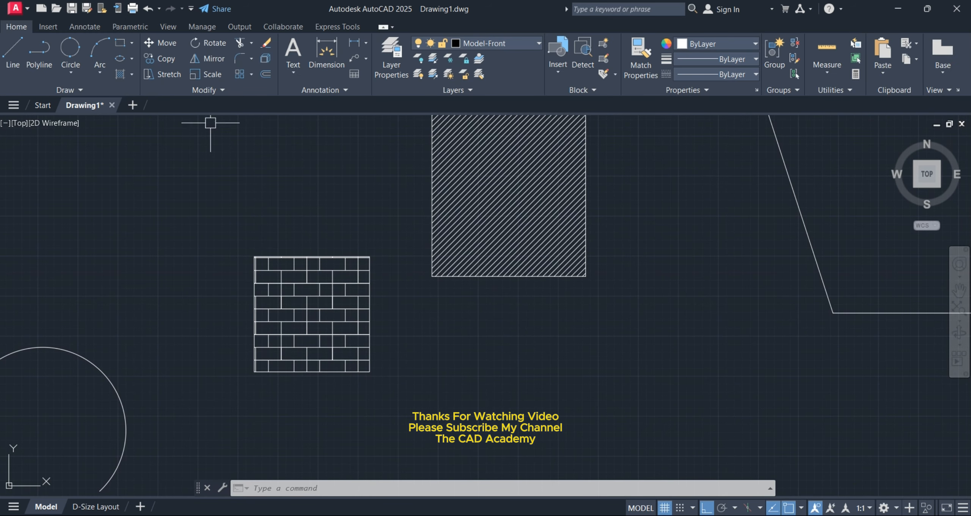
mouse_move(211, 123)
middle_mouse_down()
mouse_move(214, 140)
mouse_move(227, 131)
middle_mouse_up()
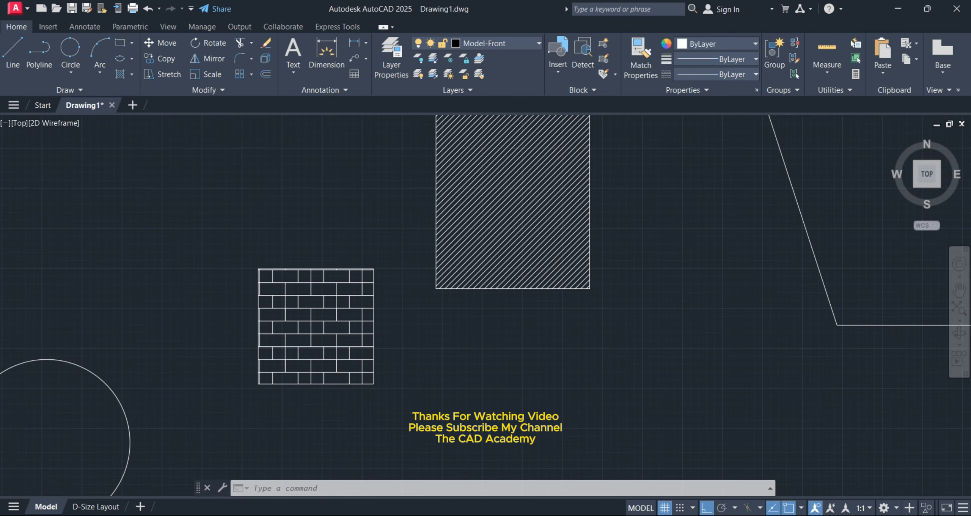
scroll(262, 204, "down", 3)
mouse_move(457, 251)
middle_mouse_down()
mouse_move(401, 234)
mouse_move(201, 242)
middle_mouse_up()
scroll(401, 234, "down", 3)
mouse_move(222, 157)
middle_mouse_down()
mouse_move(205, 178)
mouse_move(231, 150)
mouse_move(220, 150)
middle_mouse_up()
scroll(236, 144, "up", 2)
Move the pentagon from its right vertex a short distance to the right
left_click(159, 42)
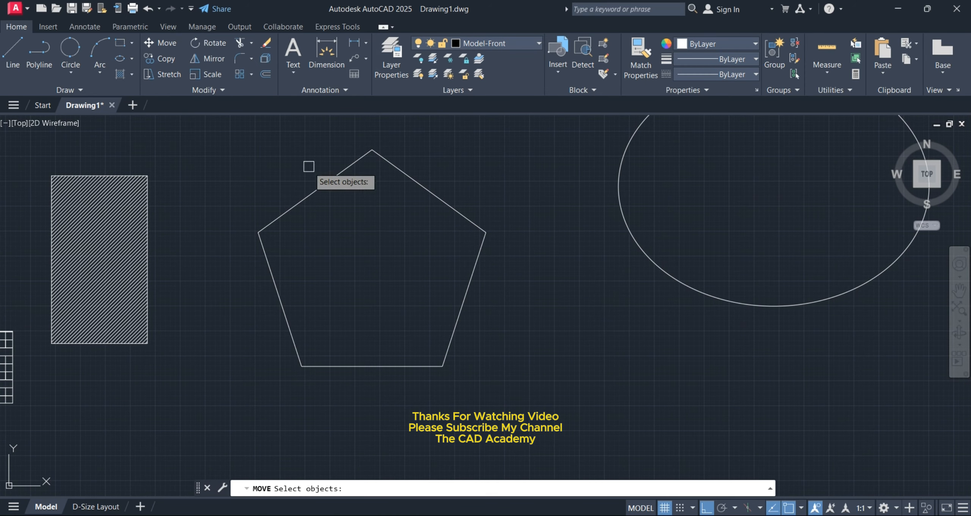
left_click(206, 130)
left_click(490, 369)
scroll(478, 334, "down", 2)
middle_click_drag(476, 303, 468, 295)
key("Return")
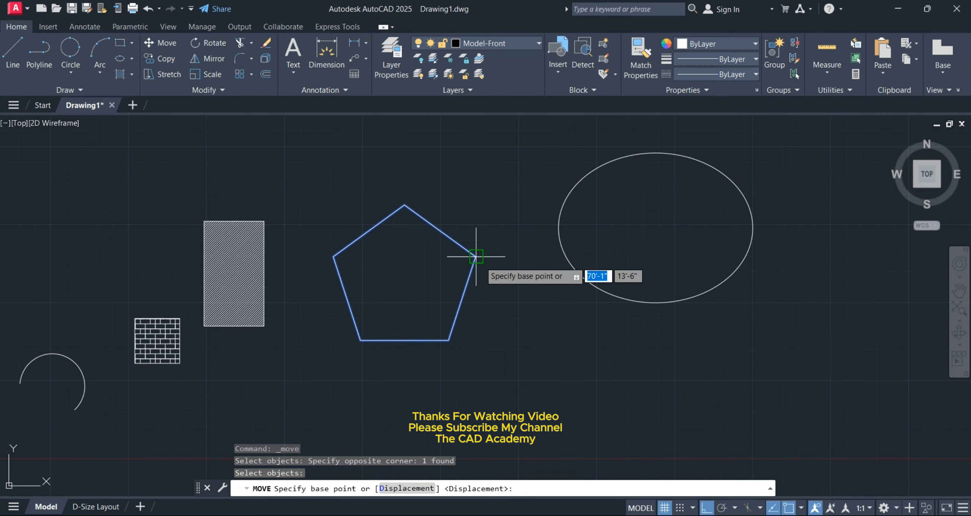
left_click(475, 257)
left_click(665, 257)
Move the pentagon again to a clear spot right of the ellipse
middle_click_drag(678, 264, 475, 276)
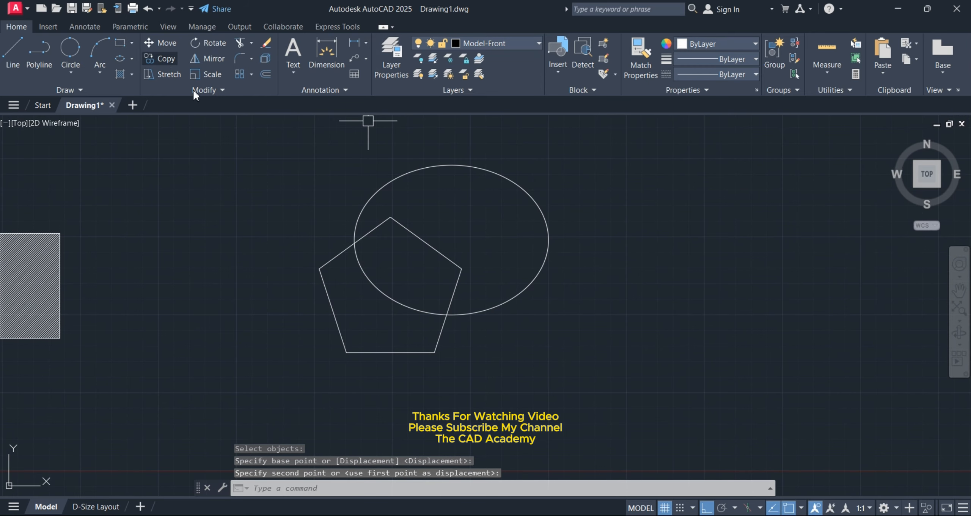
key("Return")
left_click(455, 270)
key("Return")
left_click(461, 269)
left_click(794, 270)
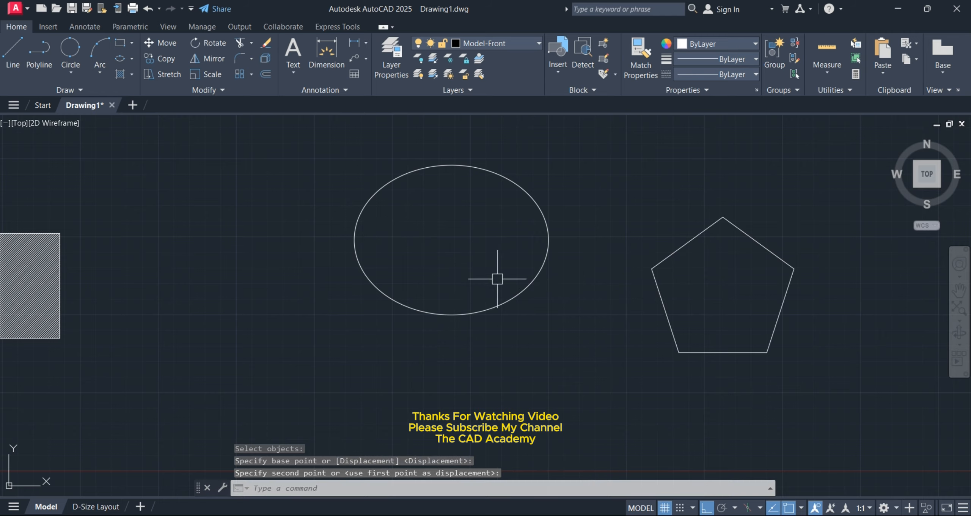
middle_click_drag(497, 278, 433, 260)
left_click(160, 63)
Copy the pentagon from its right vertex four times along a row to the right
middle_click_drag(373, 264, 237, 270)
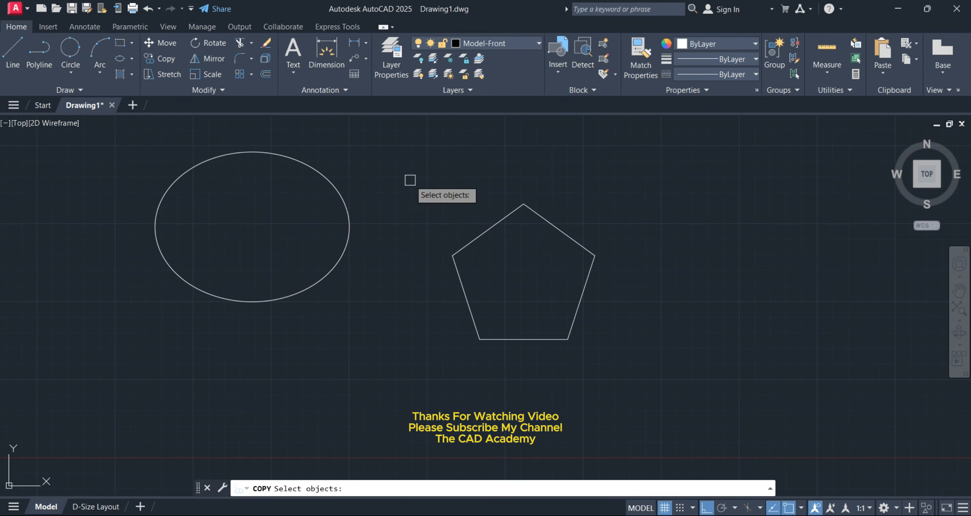
left_click(487, 232)
key("Return")
left_click(594, 254)
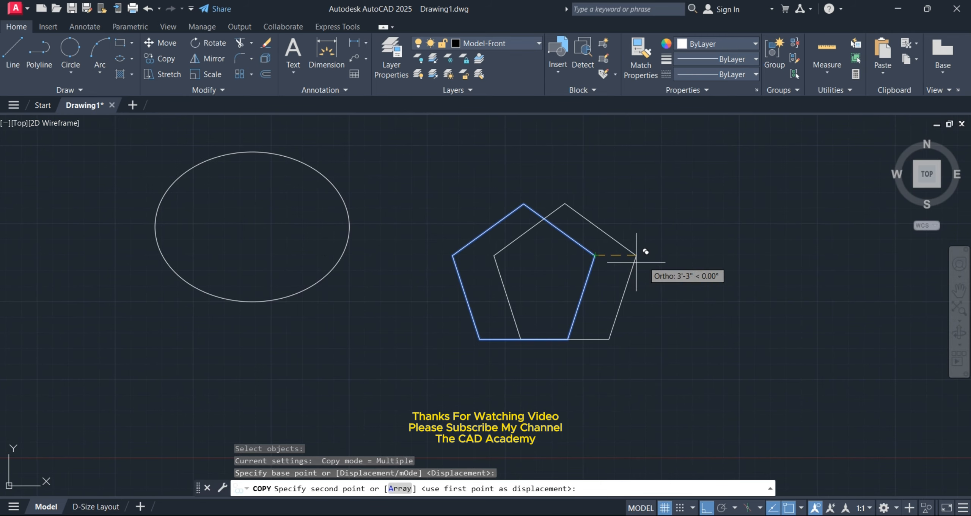
left_click(760, 252)
middle_click_drag(757, 276, 442, 291)
left_click(557, 269)
left_click(654, 269)
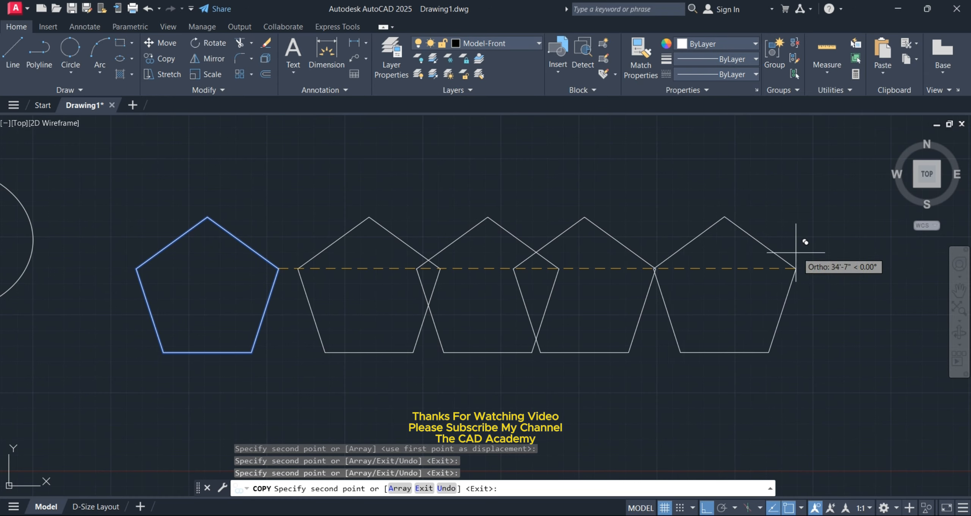
left_click(859, 268)
Add pentagon copies below the original and, with ortho turned off, above the row
scroll(457, 352, "down", 5)
middle_click_drag(457, 353, 466, 268)
left_click(417, 328)
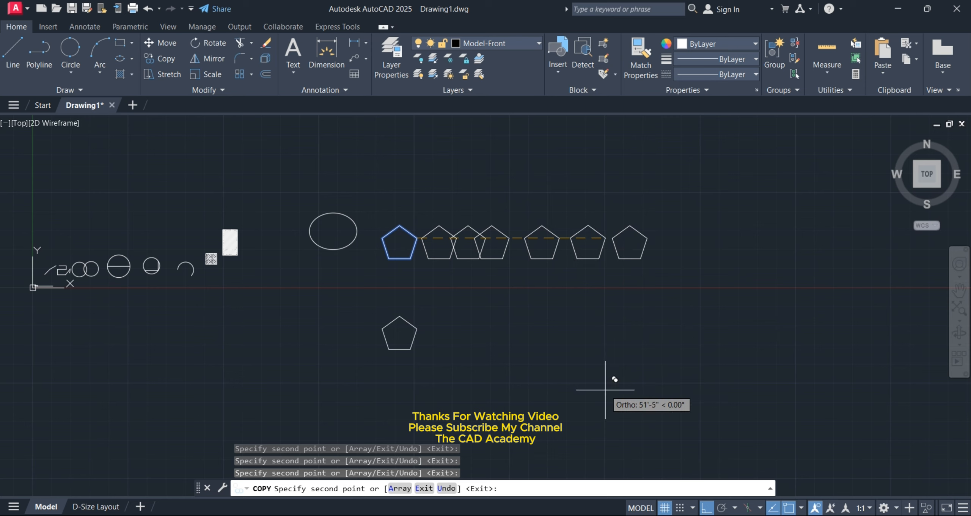
key("F8")
left_click(443, 152)
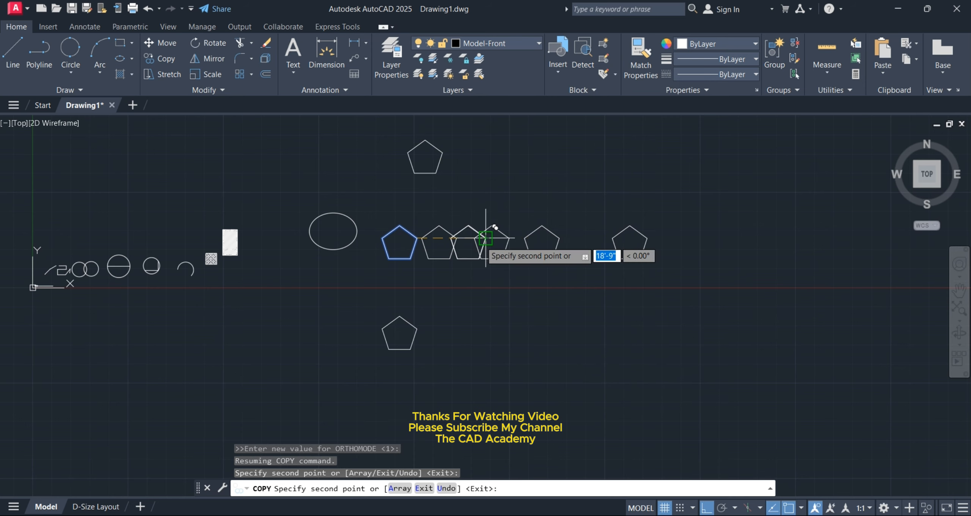
key("Escape")
Copy the pentagon as an array of 5 items spaced 20' apart
middle_click_drag(478, 303, 458, 295)
middle_click_drag(328, 195, 152, 182)
middle_click_drag(323, 227, 216, 213)
scroll(217, 214, "up", 2)
middle_click_drag(339, 213, 282, 211)
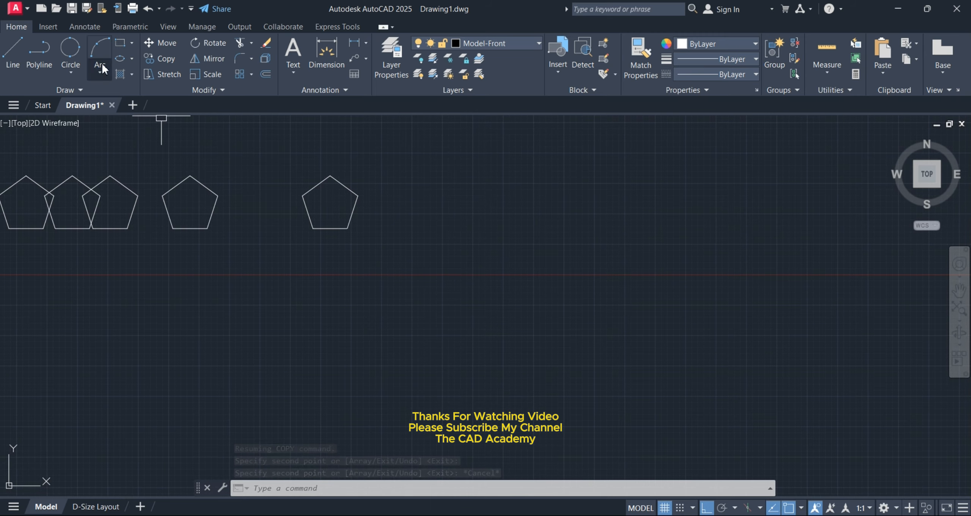
left_click(169, 61)
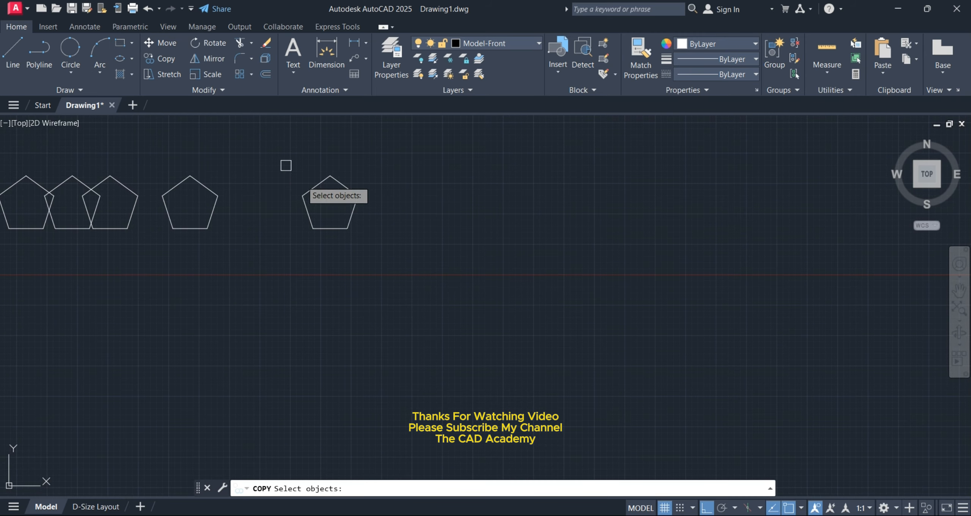
key("Return")
right_click(394, 185)
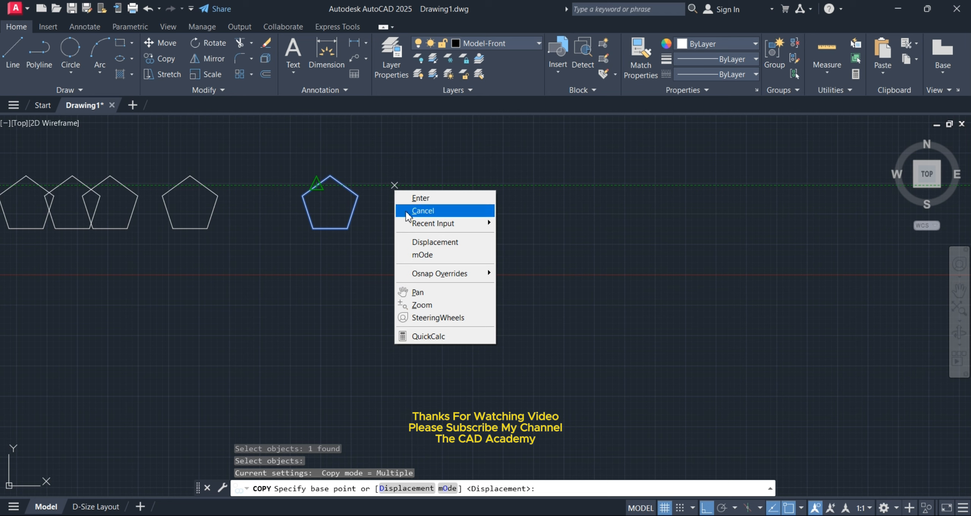
left_click(349, 194)
left_click(358, 196)
right_click(445, 190)
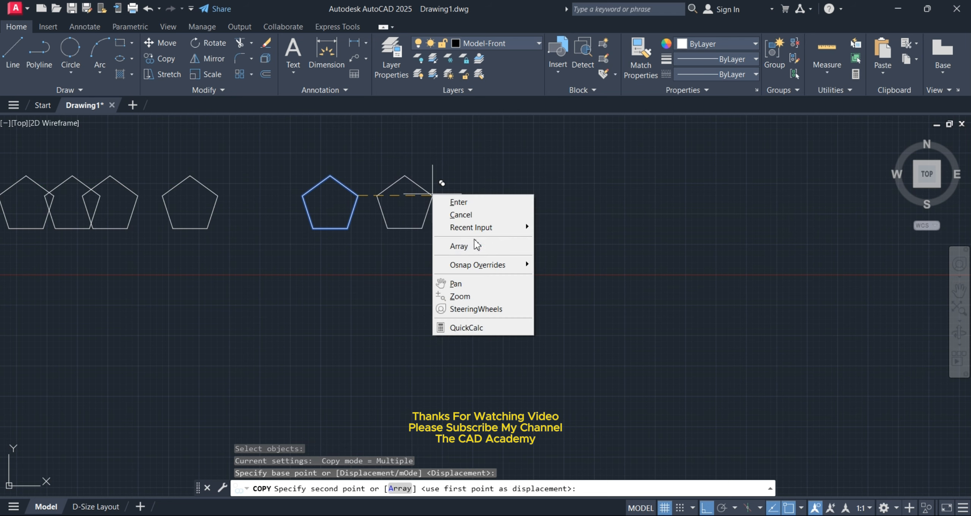
left_click(471, 244)
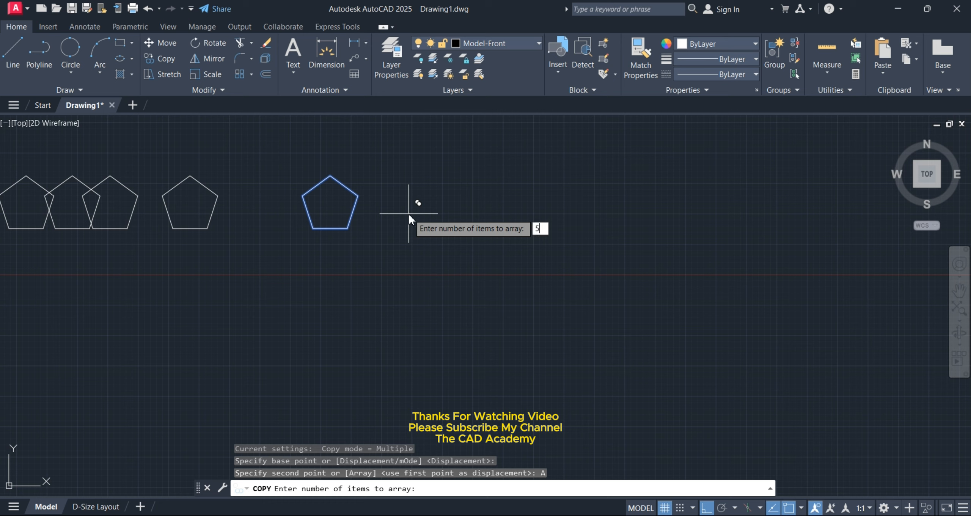
key("Return")
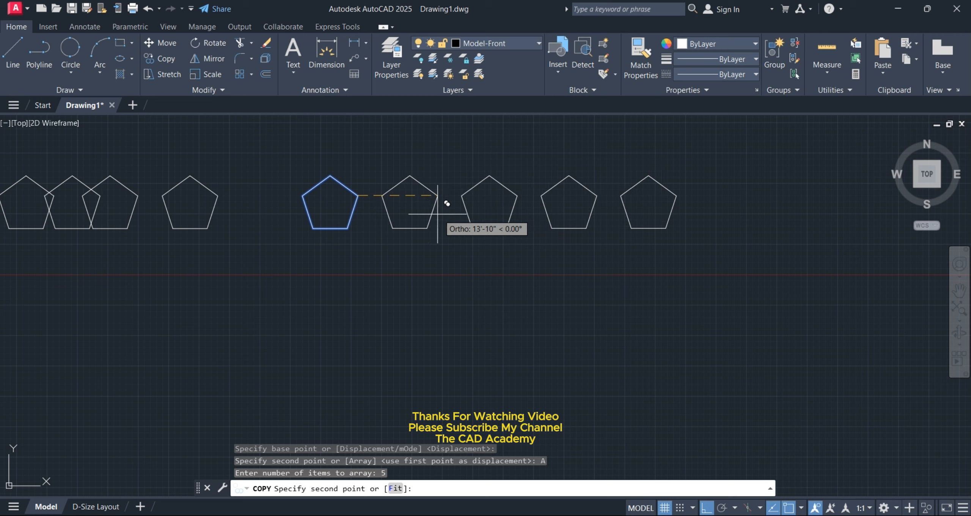
type("20")
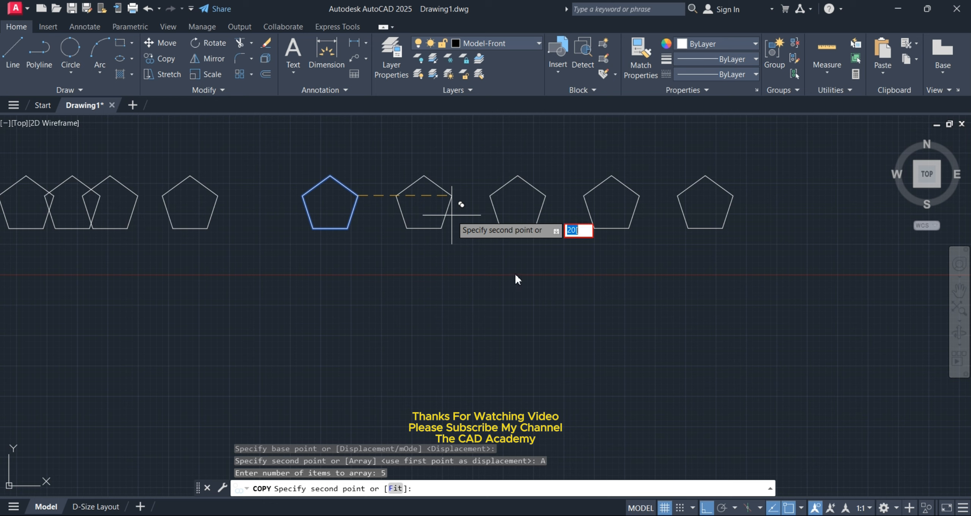
key("BackSpace")
type("20'")
key("Return")
key("Return")
scroll(379, 231, "down", 3)
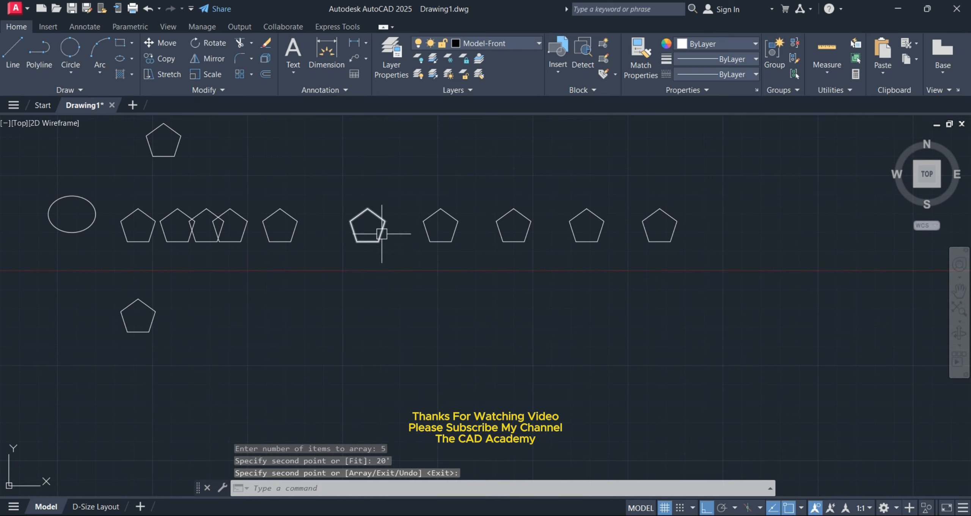
mouse_move(766, 214)
middle_mouse_down()
mouse_move(209, 227)
mouse_move(557, 197)
middle_mouse_up()
scroll(208, 228, "down", 4)
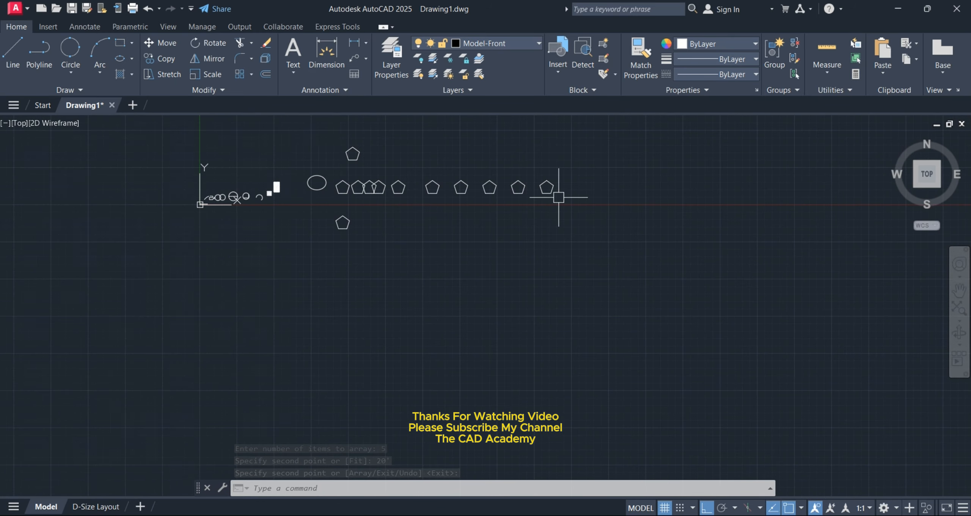
mouse_move(421, 169)
middle_mouse_down()
mouse_move(202, 163)
mouse_move(144, 100)
middle_mouse_up()
scroll(245, 148, "up", 6)
Stretch the middle pentagon's right corner onto the right pentagon's corner
left_click(167, 74)
left_click(393, 255)
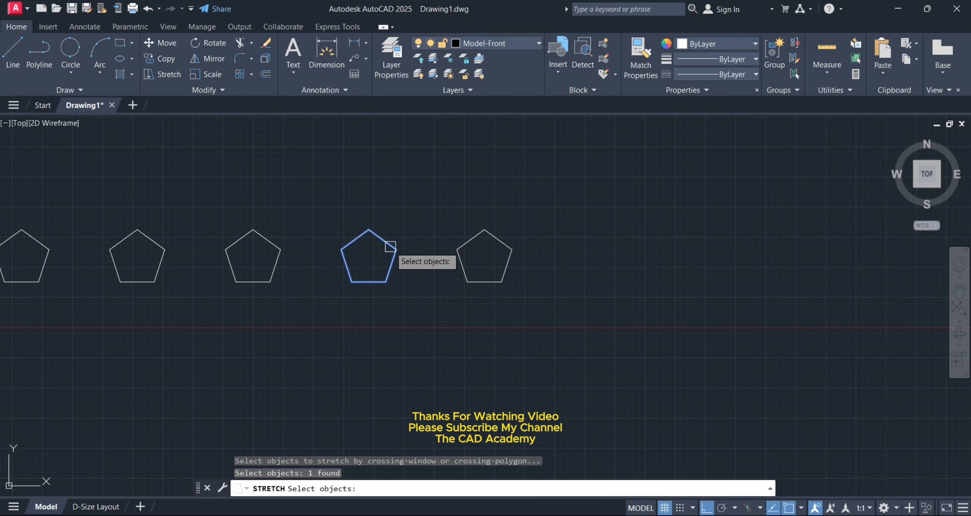
key("Escape")
left_click(394, 262)
scroll(397, 262, "up", 6)
scroll(364, 239, "down", 5)
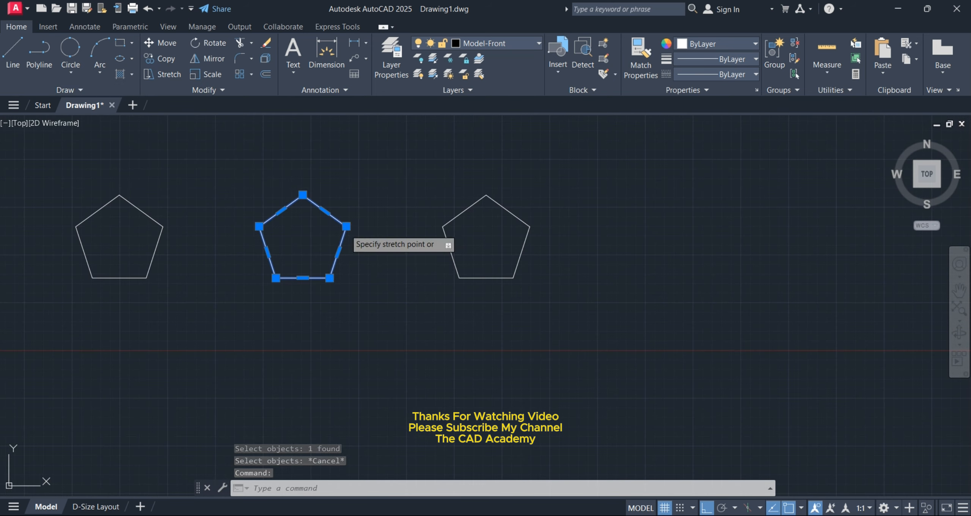
left_click(317, 234)
left_click(411, 235)
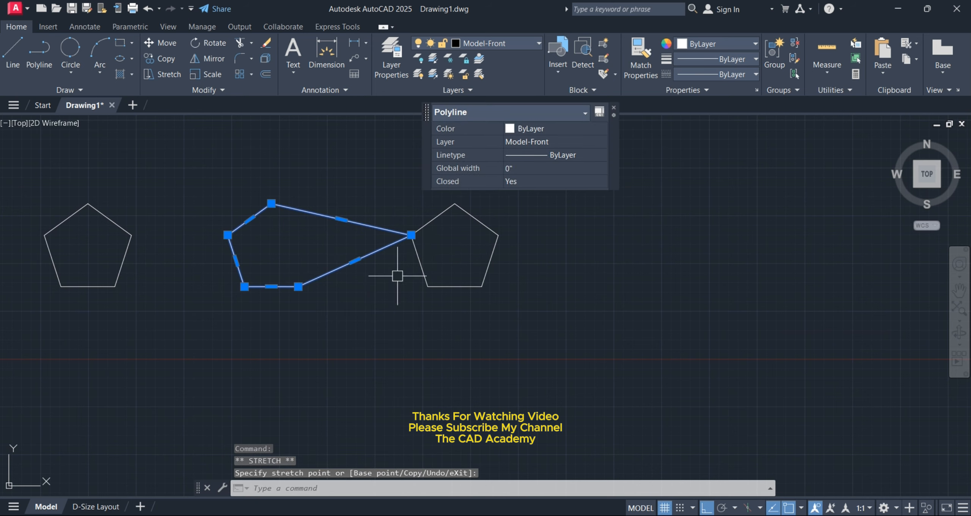
Drag the bottom-right corner further down and pull the top edge upward
left_click(298, 287)
left_click(298, 351)
left_click(341, 219)
left_click(342, 163)
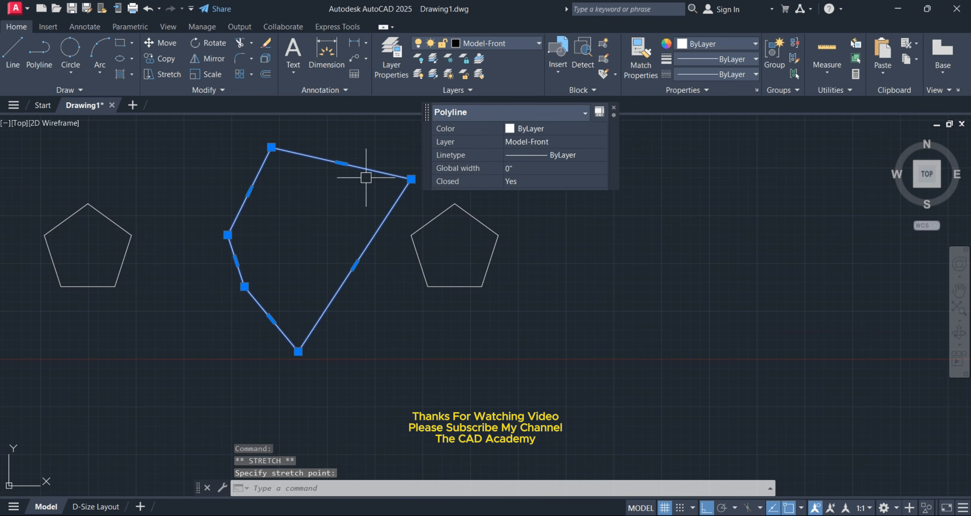
middle_click_drag(338, 222, 304, 221)
key("Escape")
middle_click_drag(372, 212, 309, 190)
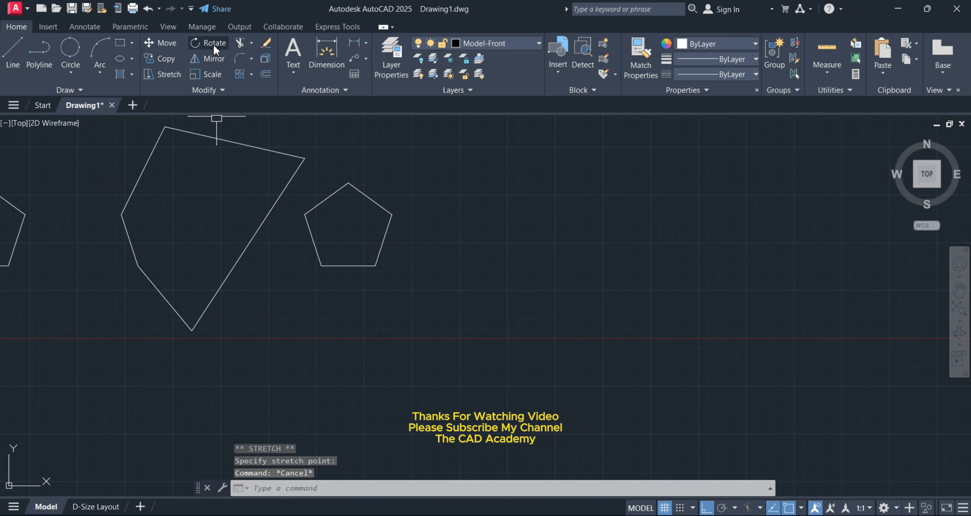
left_click(212, 43)
Rotate the irregular polygon 90° about its right corner
scroll(232, 213, "down", 4)
left_click(201, 196)
key("Return")
left_click(260, 192)
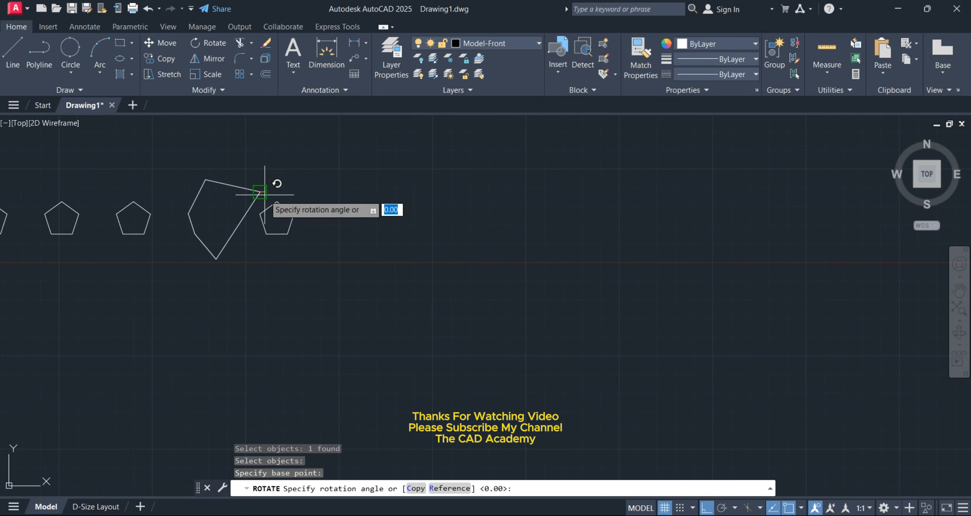
left_click(279, 287)
middle_click_drag(217, 187, 200, 249)
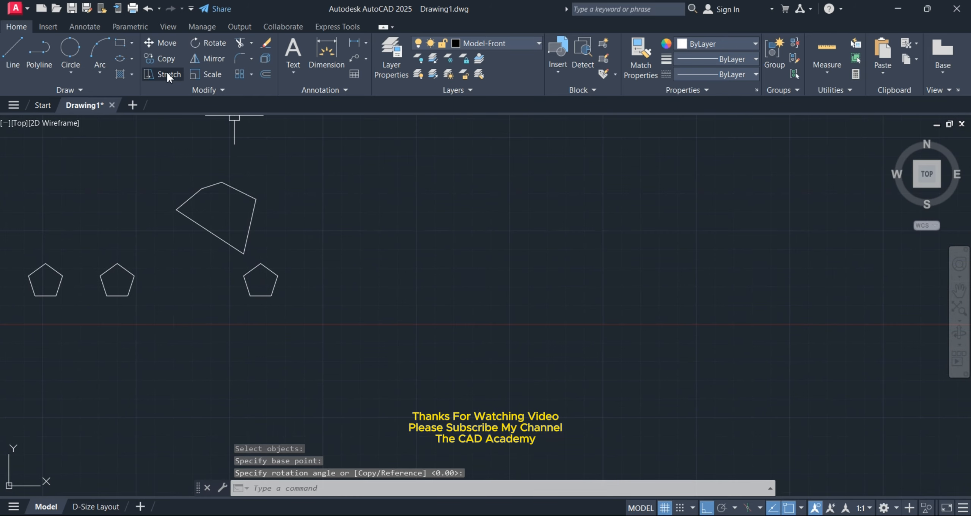
Rotate the polygon again about its lower corner to 270°
left_click(212, 43)
left_click(203, 197)
key("Return")
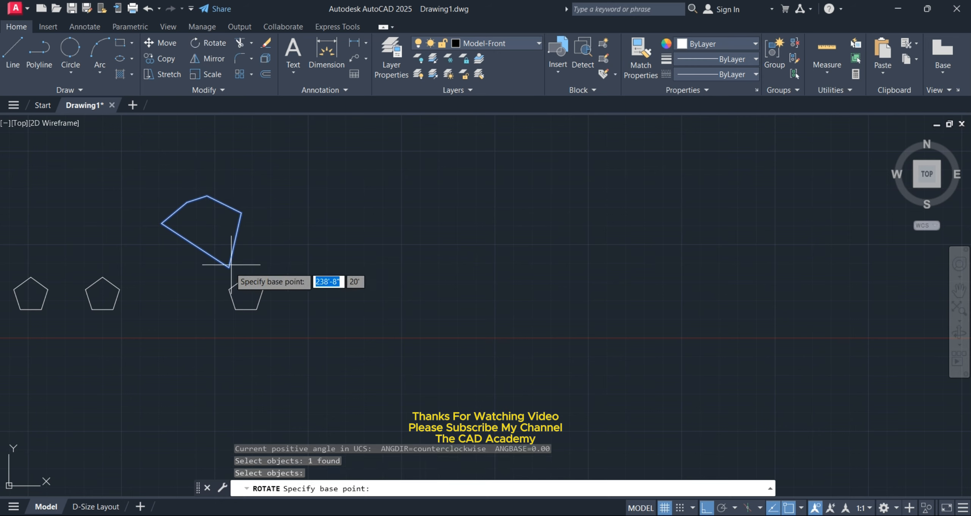
left_click(229, 267)
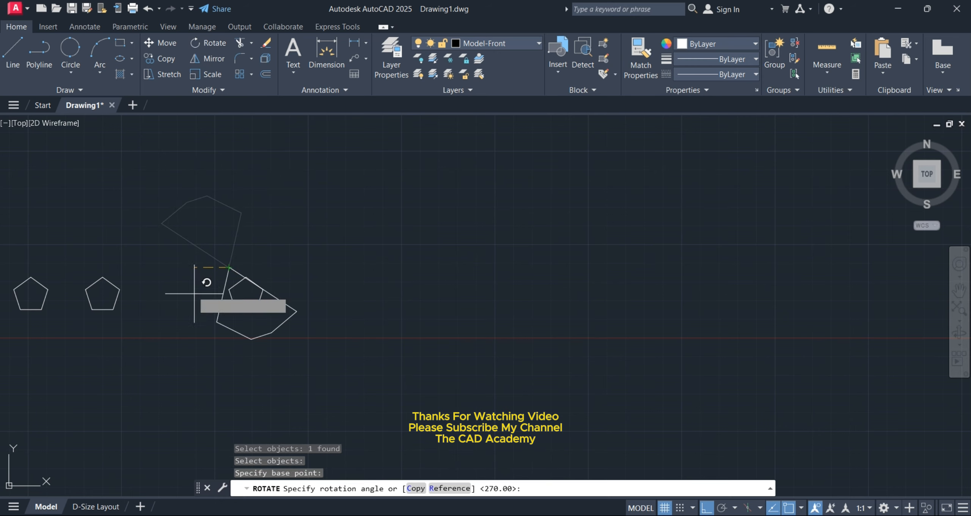
left_click(191, 320)
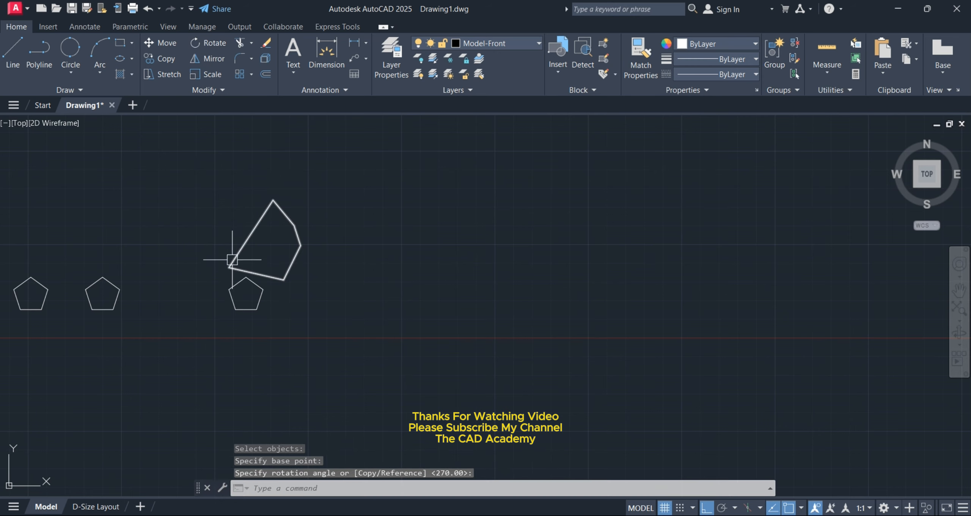
Mirror the irregular polygon across a vertical line through its lower corner, erasing the source
left_click(216, 63)
left_click(224, 235)
key("Return")
left_click(212, 253)
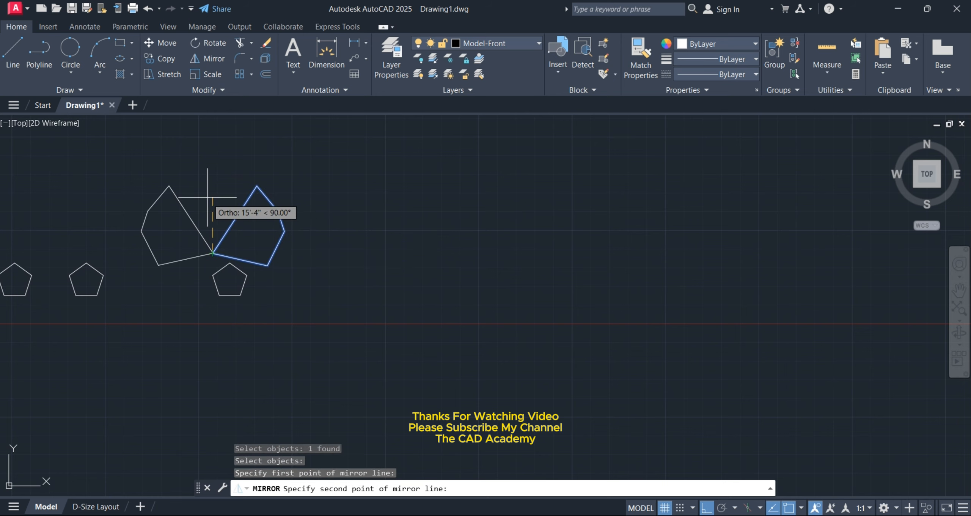
left_click(210, 163)
type("y")
key("Return")
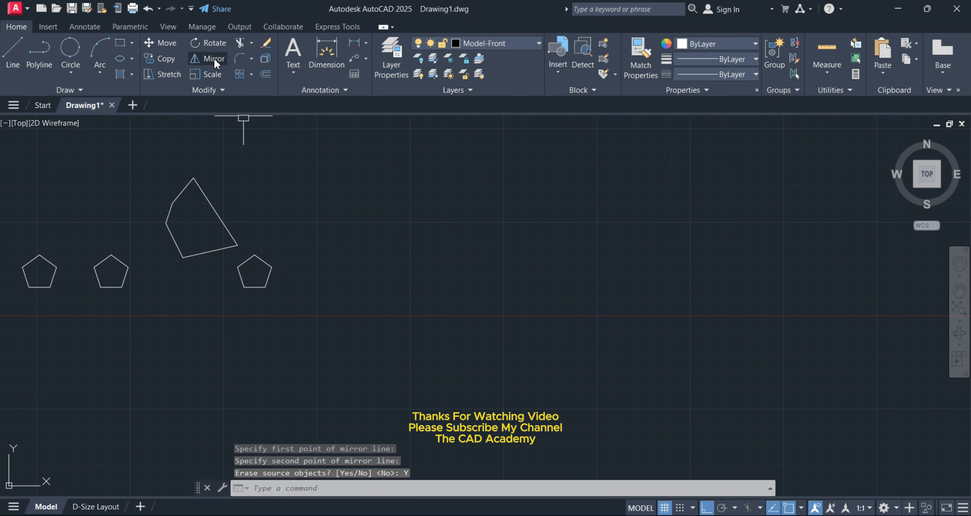
Mirror the polygon once more across a near-vertical line, again erasing the original
left_click(214, 58)
left_click(217, 216)
key("Return")
left_click(237, 244)
left_click(242, 316)
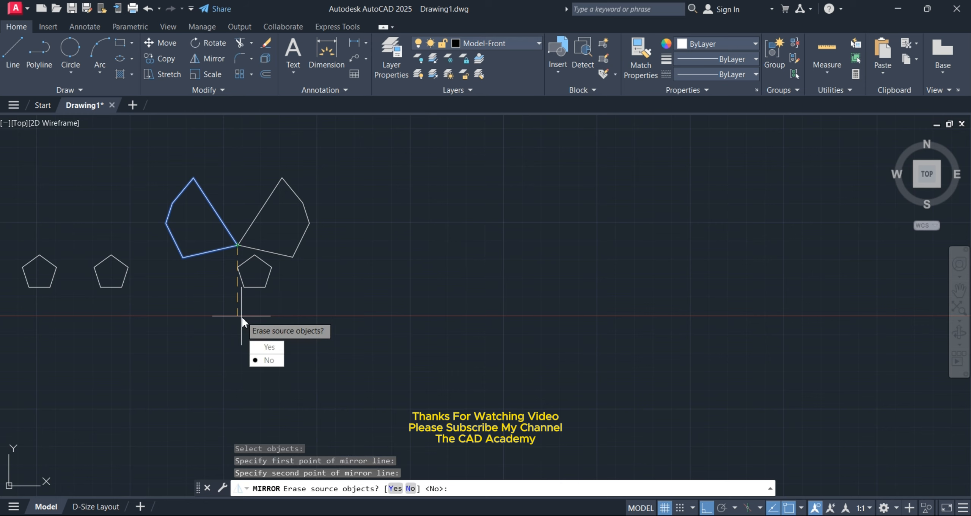
left_click(267, 347)
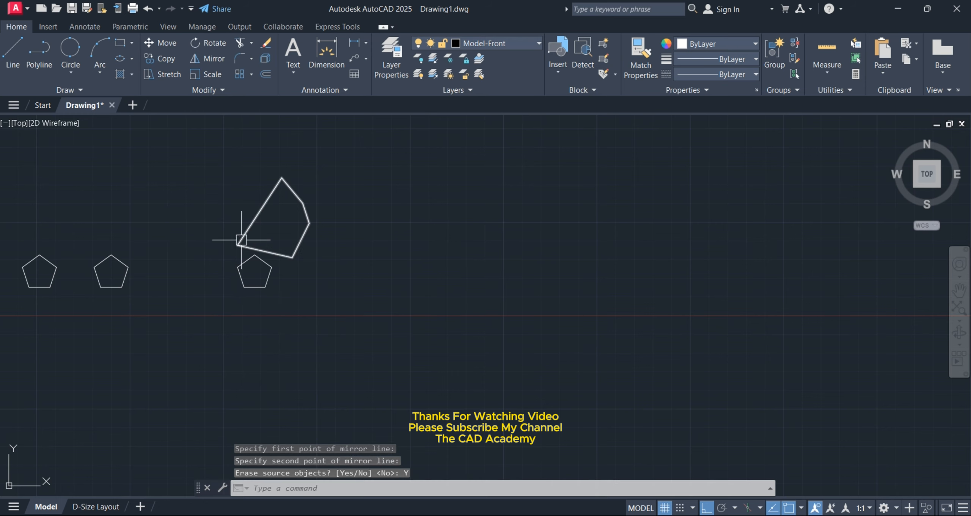
Mirror the polygon and right pentagon to the left, keeping the originals
left_click(214, 58)
left_click(212, 156)
left_click(342, 286)
key("Return")
left_click(227, 236)
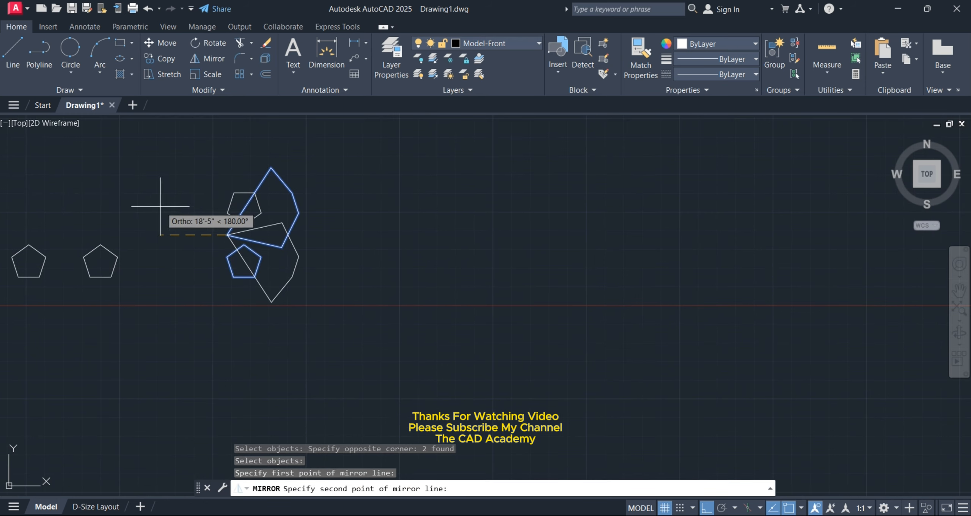
left_click(219, 168)
key("Return")
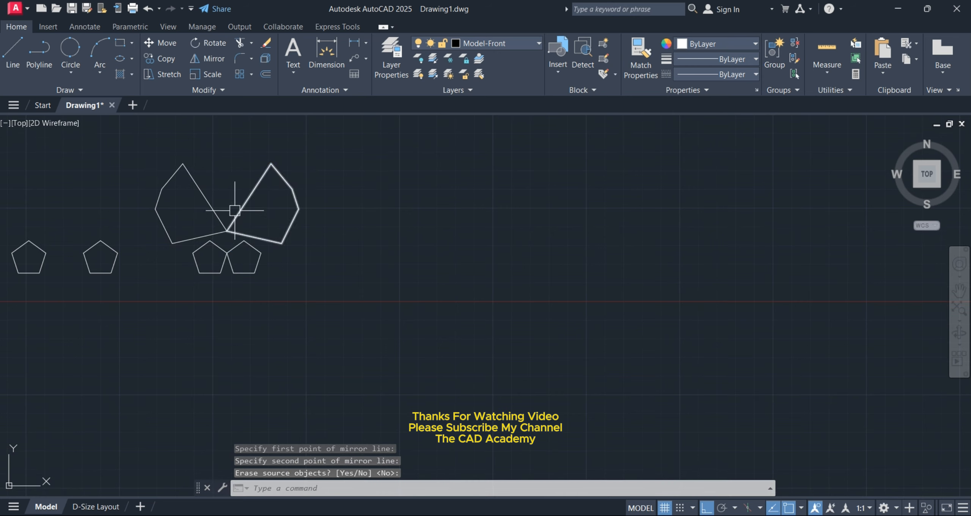
middle_click_drag(234, 210, 233, 218)
middle_click_drag(253, 127, 254, 142)
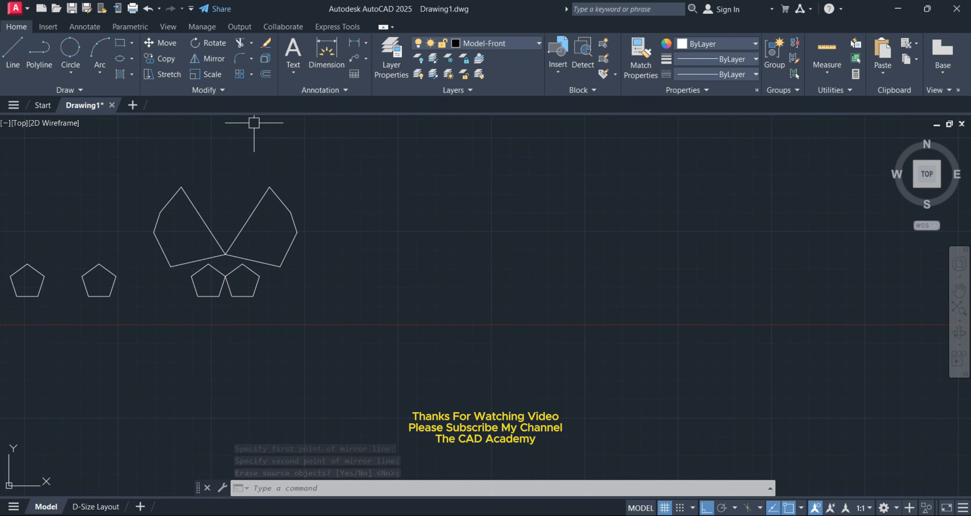
middle_click_drag(263, 195, 270, 115)
scroll(210, 233, "up", 5)
middle_click_drag(113, 193, 229, 205)
Scale the second pentagon down about its right corner
left_click(210, 79)
left_click(242, 208)
key("Return")
left_click(254, 215)
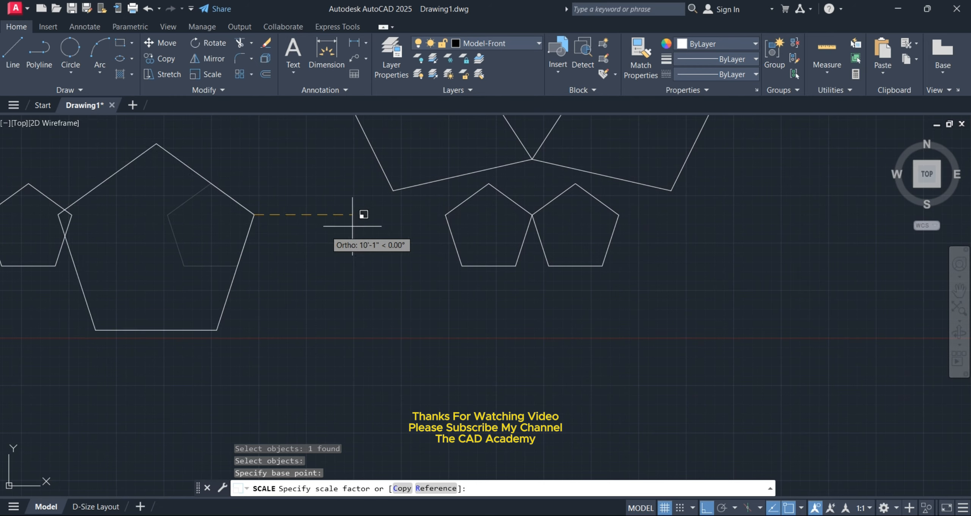
left_click(243, 247)
Scale the small pentagon up roughly threefold from the same right corner
left_click(205, 74)
left_click(251, 228)
key("Return")
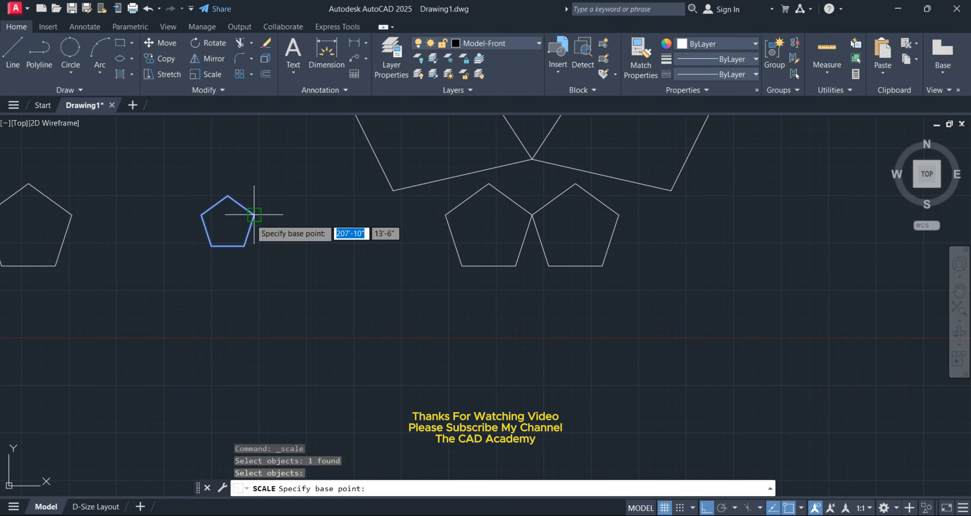
left_click(254, 215)
left_click(338, 210)
middle_click_drag(220, 218, 130, 250)
scroll(212, 205, "down", 2)
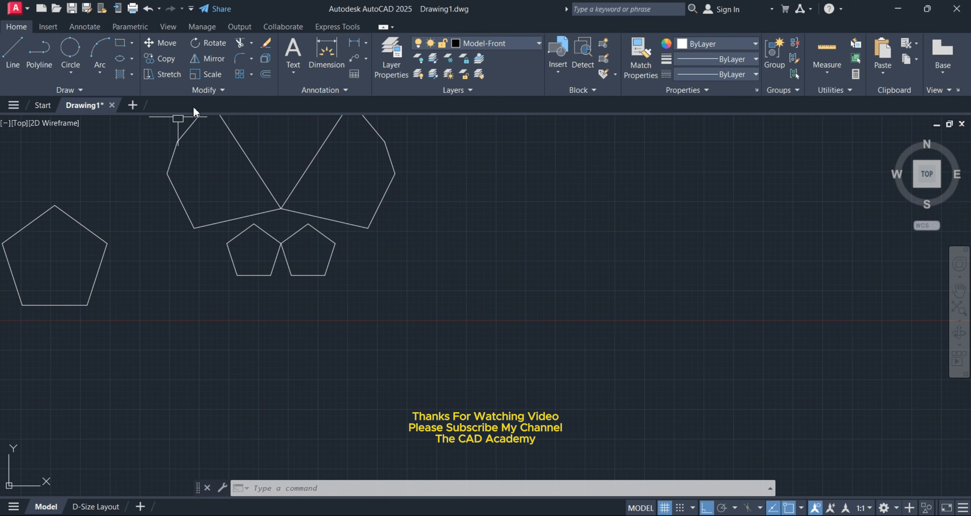
scroll(240, 196, "down", 2)
middle_click_drag(254, 200, 177, 201)
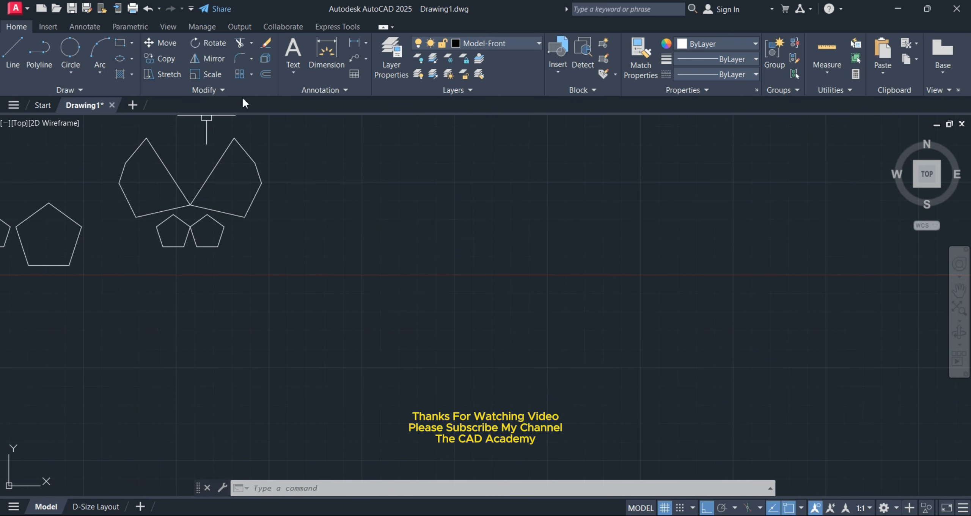
Trim away the large pentagon's right, bottom and left slanted edges
left_click(246, 42)
middle_click_drag(256, 182, 361, 167)
scroll(180, 205, "up", 6)
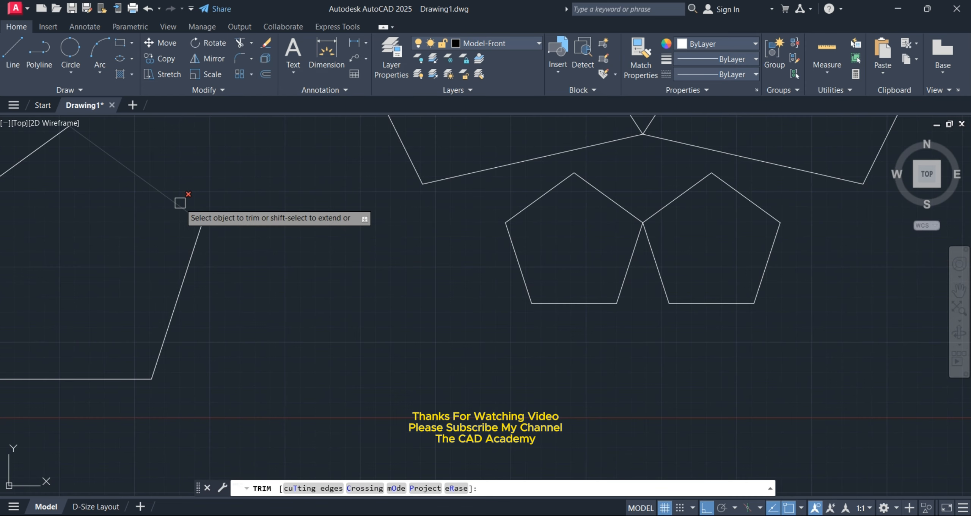
scroll(195, 256, "down", 4)
middle_click_drag(202, 251, 198, 229)
left_click(230, 245)
left_click(189, 257)
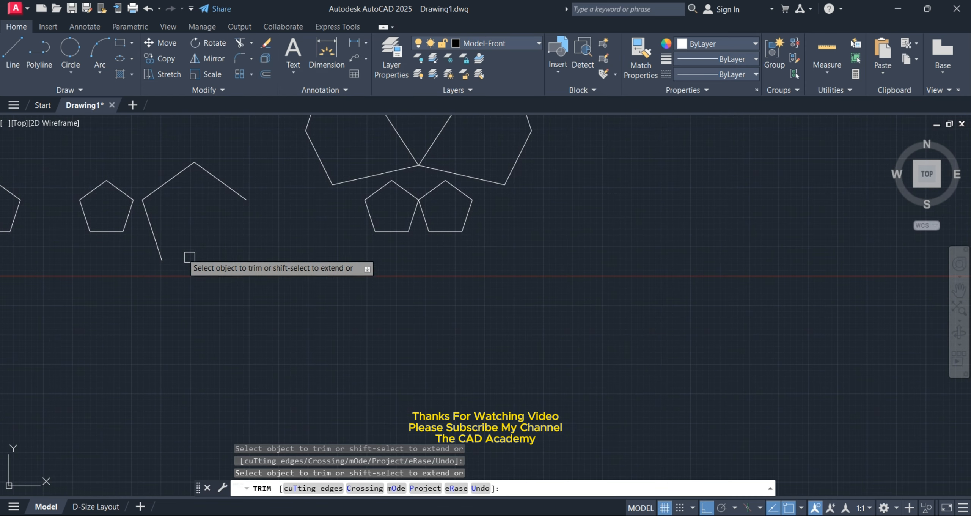
left_click(157, 188)
middle_click_drag(208, 193, 119, 227)
scroll(208, 217, "up", 2)
mouse_move(208, 216)
middle_mouse_down()
mouse_move(152, 261)
mouse_move(204, 262)
middle_mouse_up()
scroll(186, 238, "up", 2)
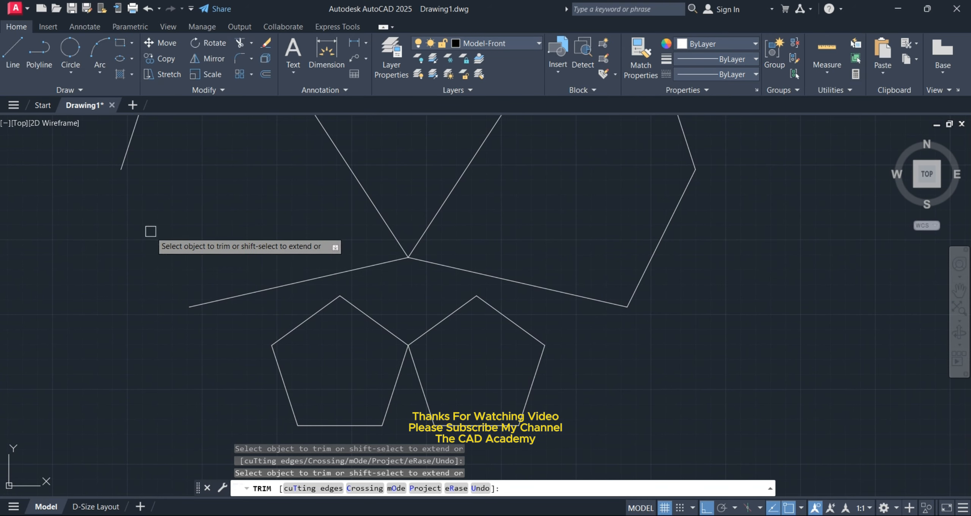
middle_click_drag(151, 230, 75, 249)
key("Escape")
Trim the vertical line's upper stub and the left sloped polyline segment
left_click(173, 302)
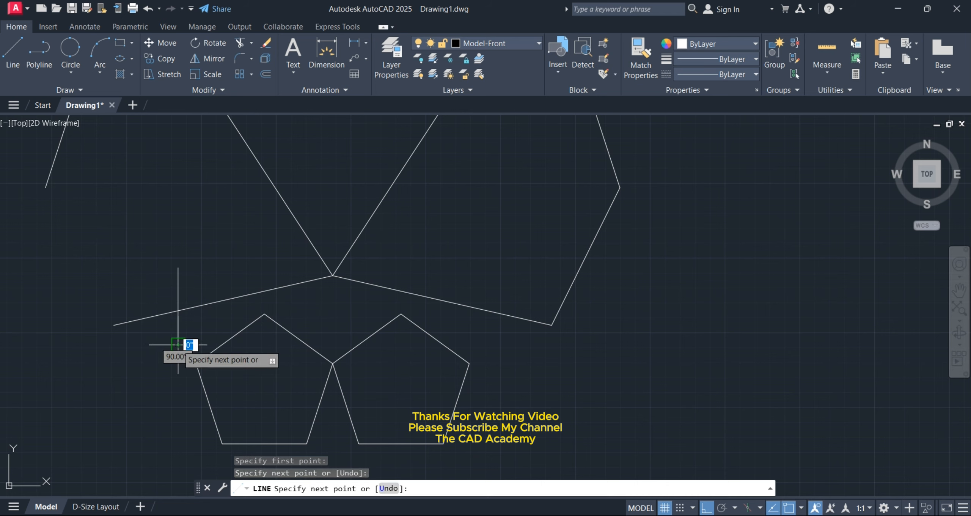
key("Escape")
mouse_move(210, 320)
middle_mouse_down()
mouse_move(284, 167)
mouse_move(219, 203)
mouse_move(224, 210)
mouse_move(203, 232)
mouse_move(289, 234)
mouse_move(244, 244)
middle_mouse_up()
left_click(239, 42)
scroll(220, 203, "up", 4)
scroll(226, 206, "down", 4)
left_click(195, 208)
left_click(301, 199)
scroll(253, 232, "down", 5)
key("Escape")
Switch to Extend and try extending the upper line, then cancel the attempt
left_click(251, 42)
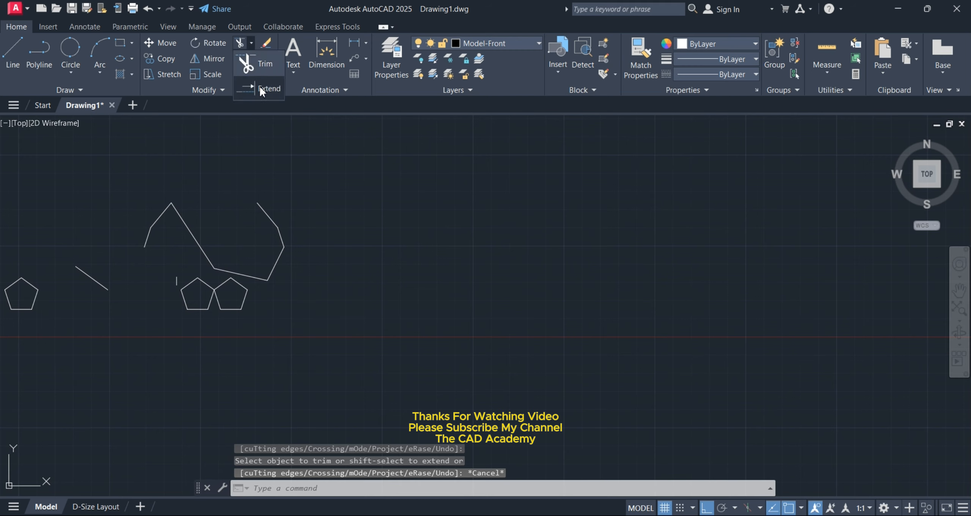
left_click(260, 90)
scroll(223, 229, "up", 4)
scroll(284, 167, "down", 3)
scroll(210, 240, "up", 1)
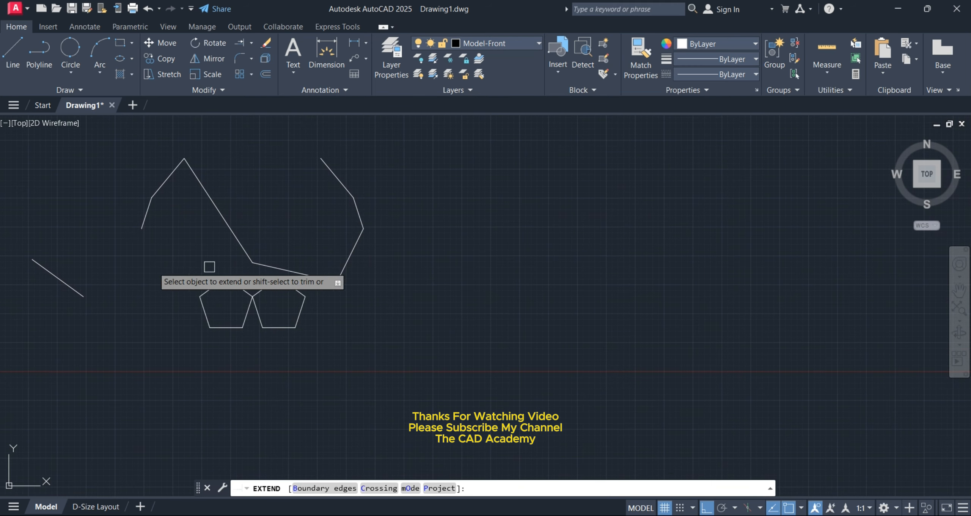
middle_click_drag(166, 220, 169, 253)
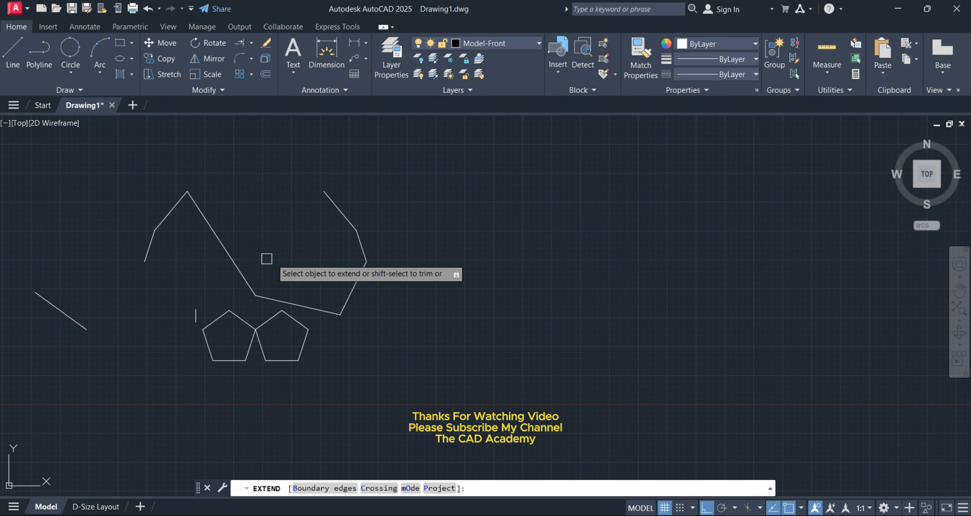
middle_click_drag(266, 259, 265, 224)
scroll(260, 305, "up", 2)
middle_click_drag(290, 293, 258, 319)
scroll(267, 306, "up", 2)
scroll(211, 275, "down", 6)
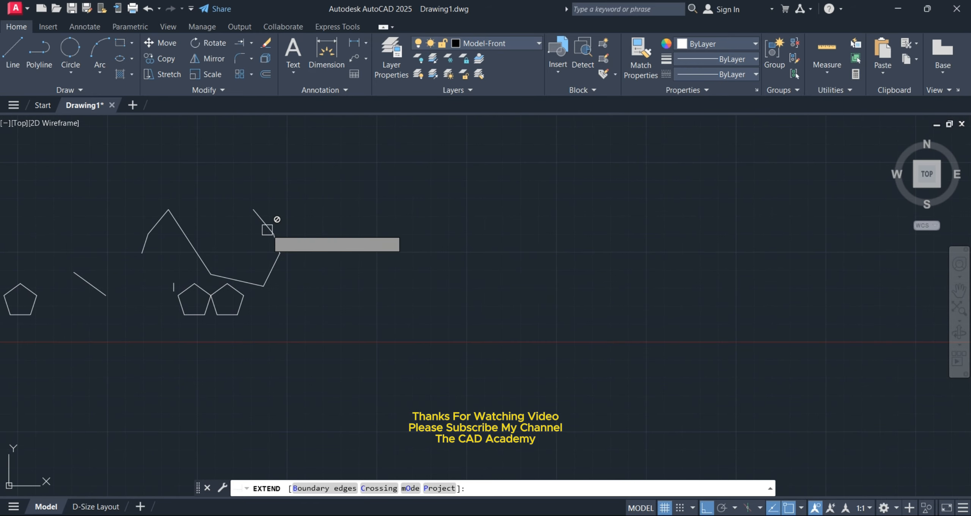
scroll(266, 222, "up", 2)
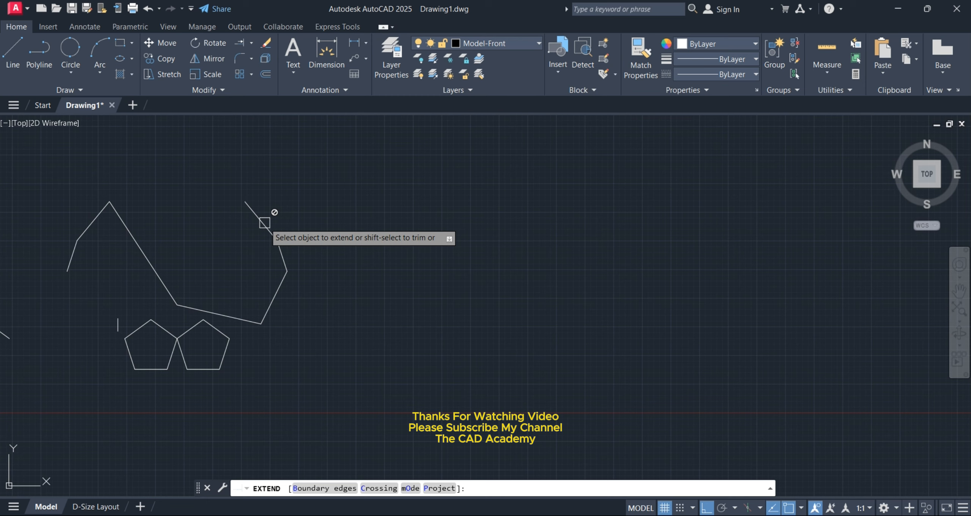
left_click(252, 218)
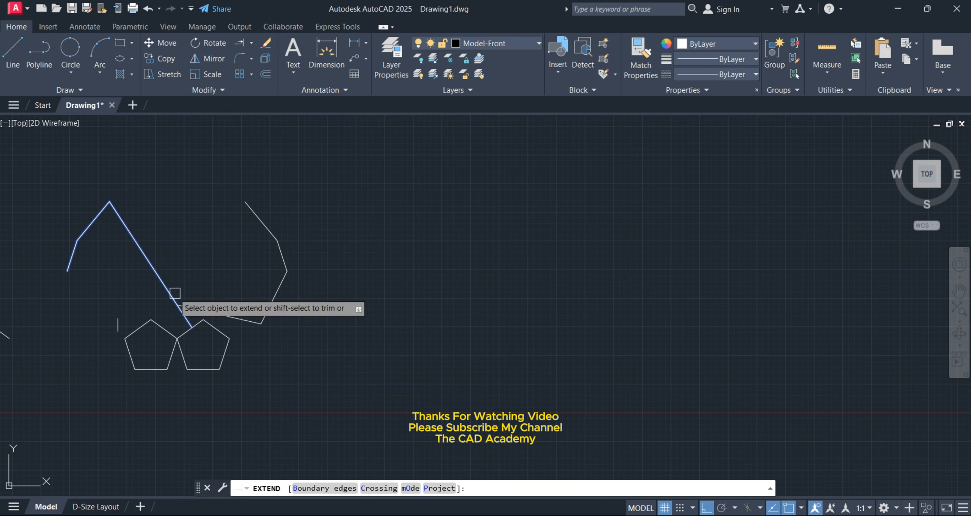
middle_click_drag(208, 272, 261, 240)
middle_click_drag(148, 259, 162, 259)
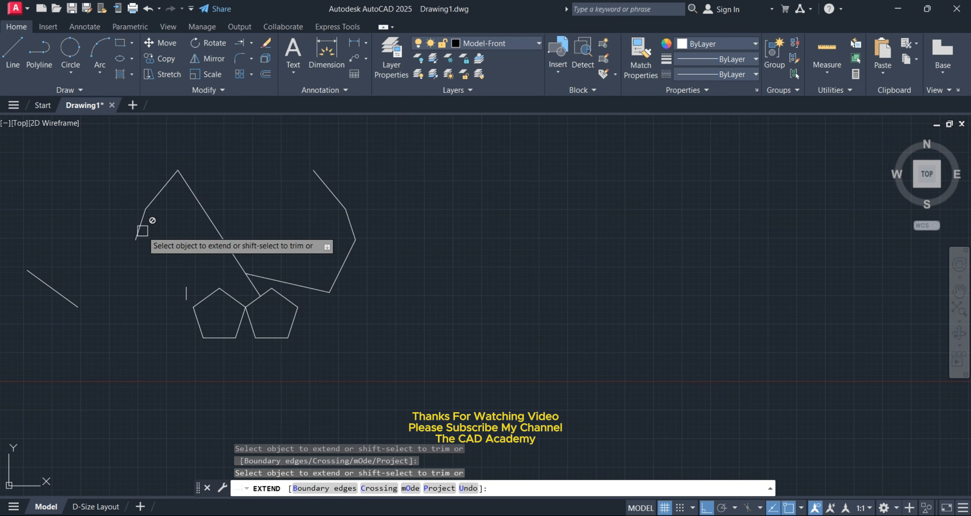
key("Escape")
middle_click_drag(185, 299, 143, 332)
Draw a horizontal line above the shape with the L command
type("l")
key("Return")
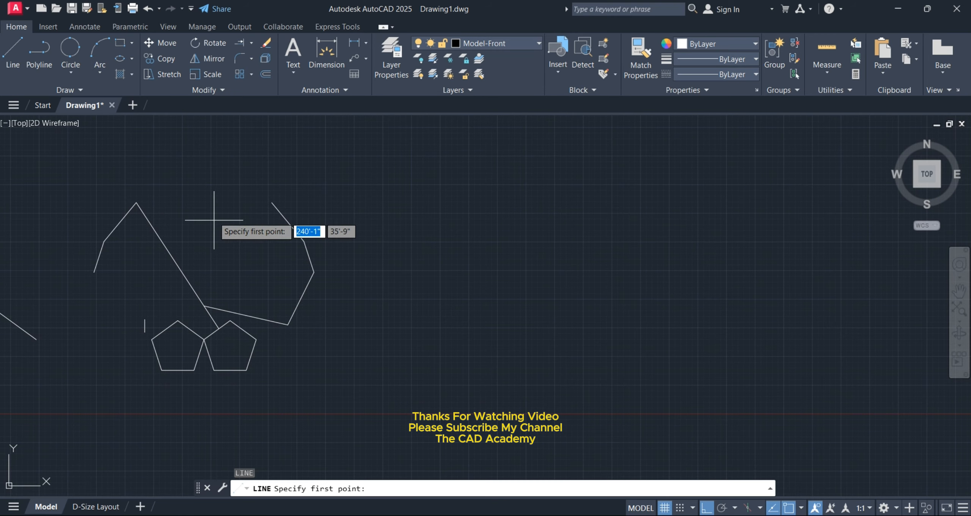
left_click(213, 217)
left_click(396, 189)
key("Return")
middle_click_drag(219, 260, 221, 270)
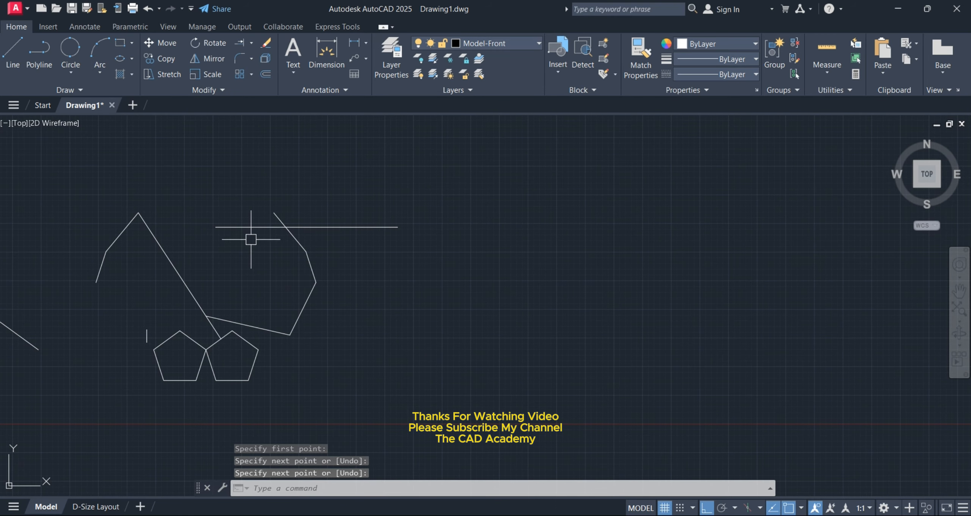
Extend the new line's left end to the shape's slanted polyline edge
left_click(238, 43)
left_click(229, 226)
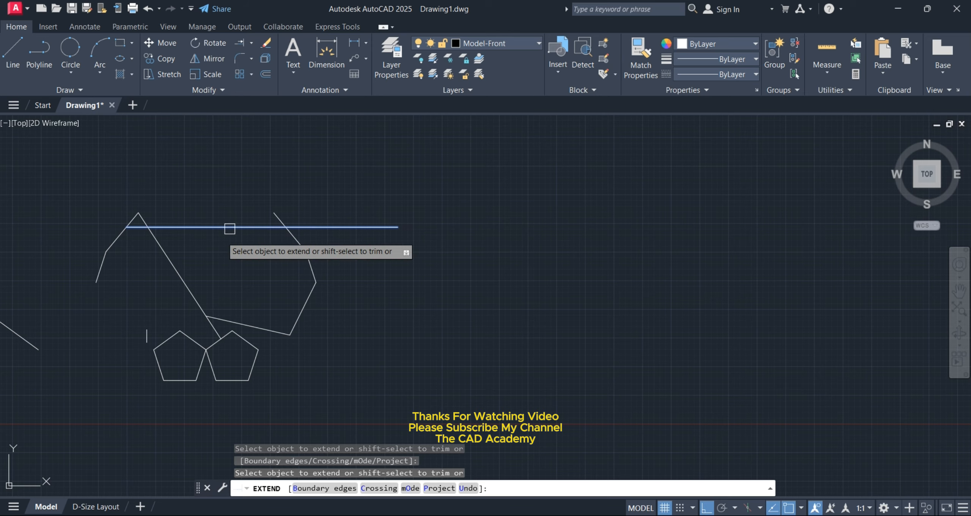
scroll(137, 224, "up", 6)
left_click(120, 218)
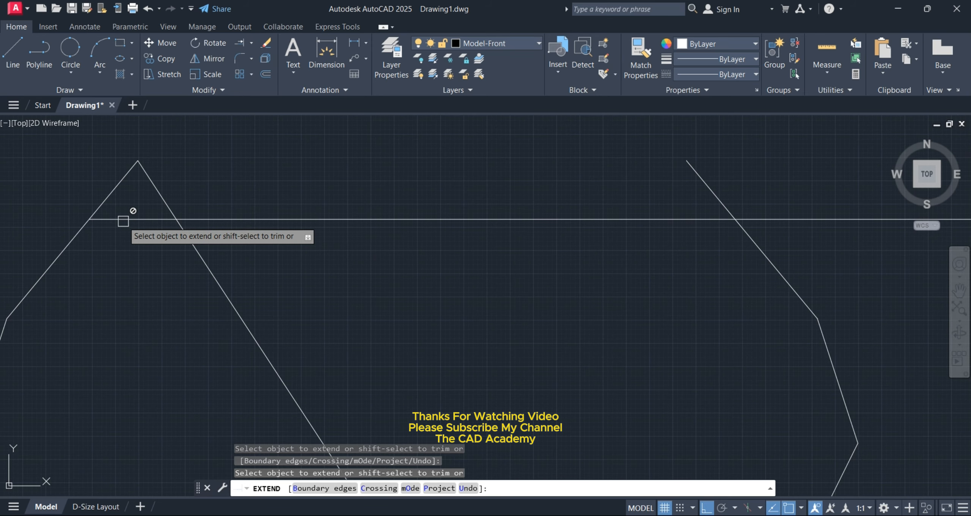
scroll(125, 219, "down", 4)
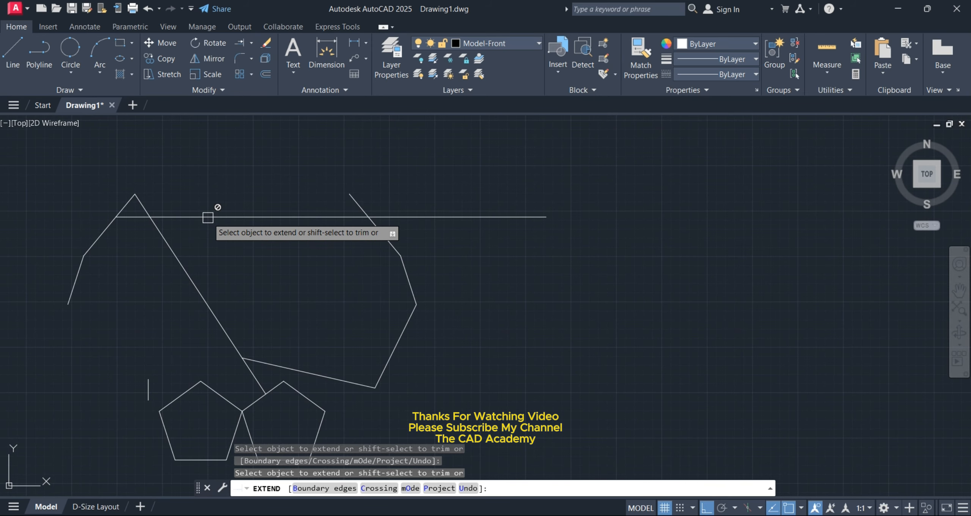
key("Return")
middle_click_drag(242, 234, 217, 219)
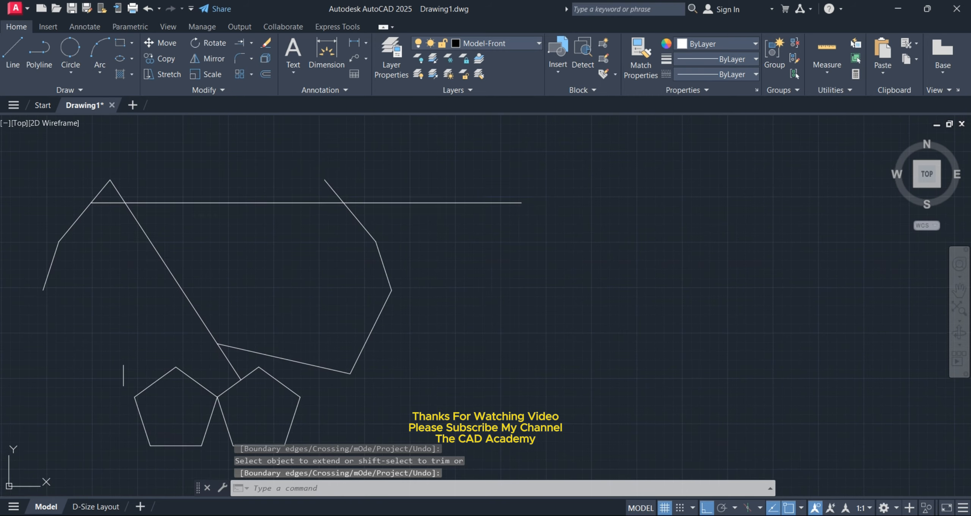
middle_click_drag(292, 163, 233, 139)
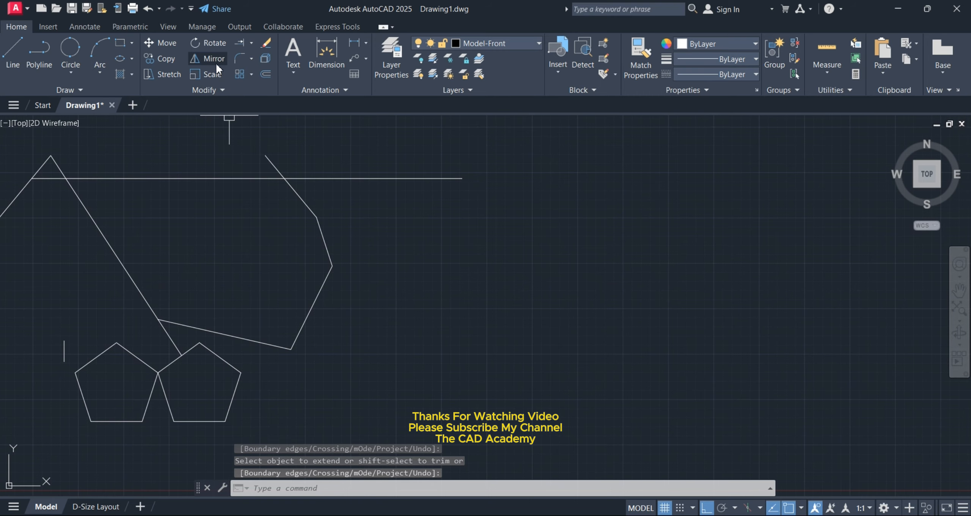
Draw a rectangle to the right by picking two opposite corners
left_click(251, 61)
scroll(277, 206, "down", 4)
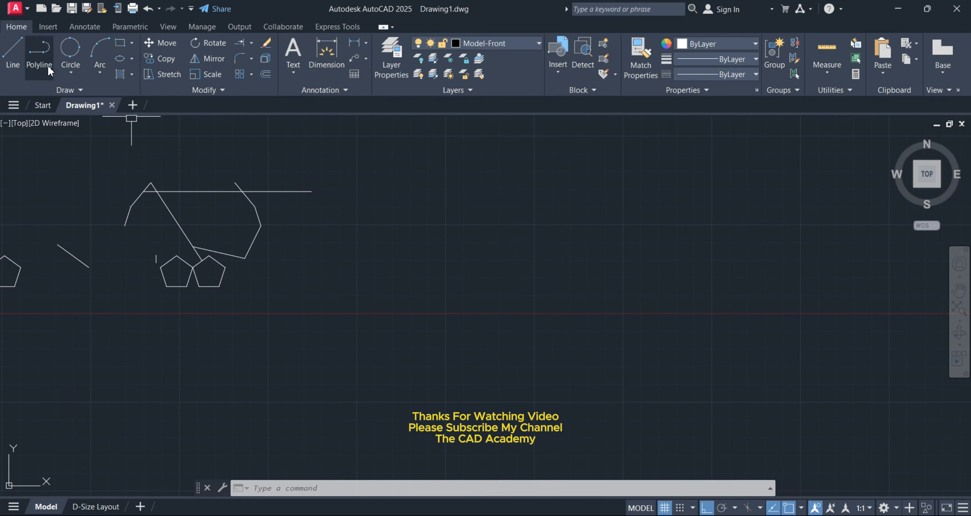
left_click(120, 42)
left_click(457, 210)
left_click(572, 282)
key("Return")
middle_click_drag(534, 262, 379, 269)
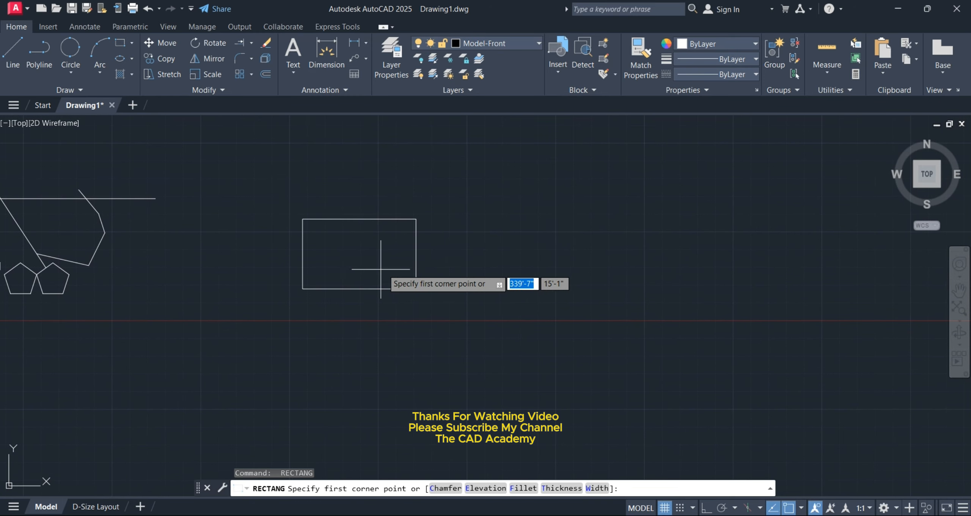
key("Escape")
scroll(397, 287, "up", 4)
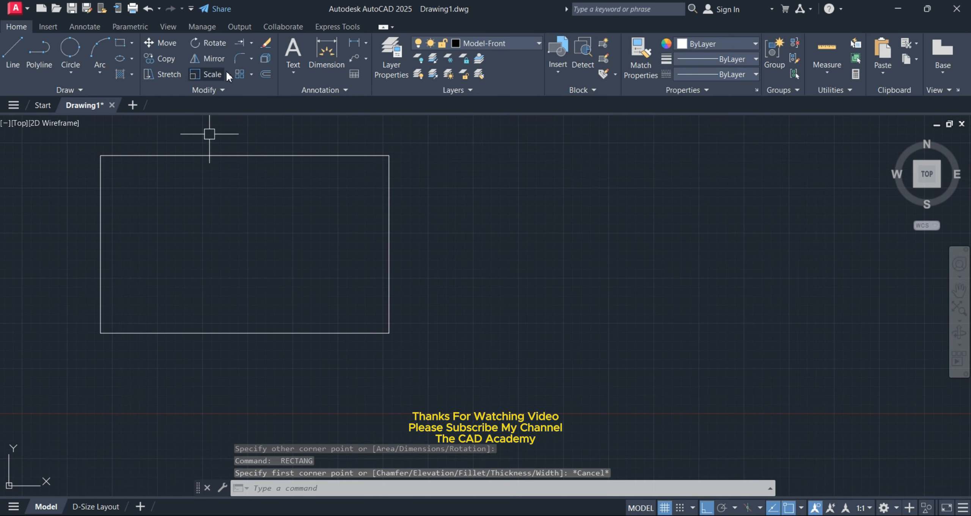
Fillet the rectangle's top and right edges with radius 8
left_click(242, 60)
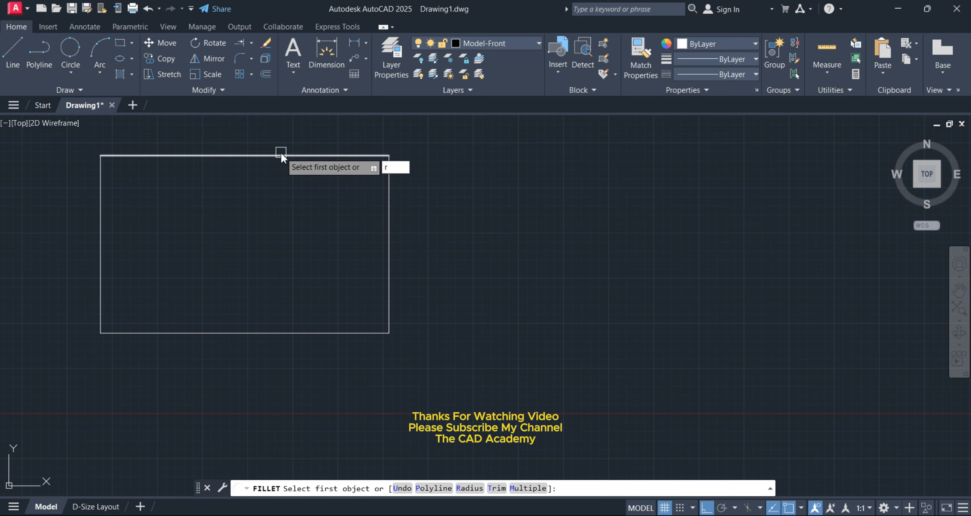
type("r")
key("Return")
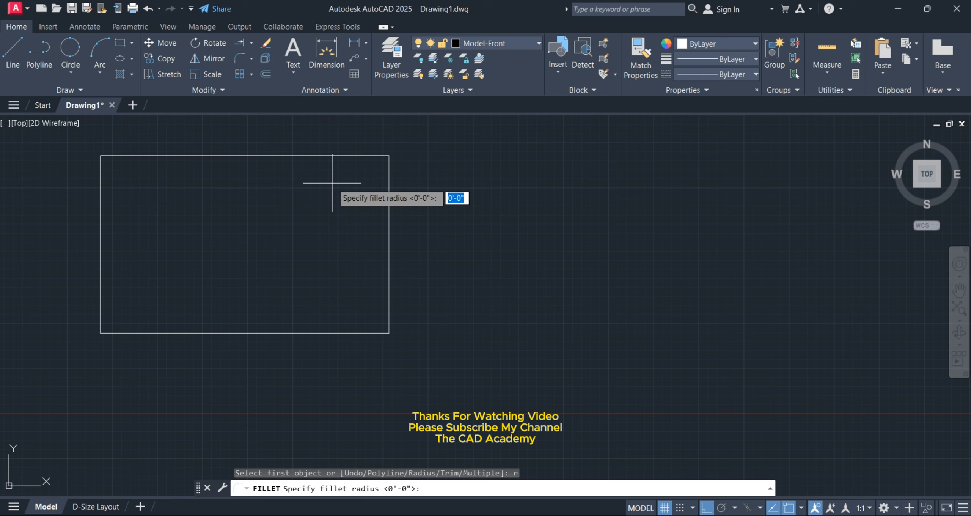
key("Return")
left_click(373, 155)
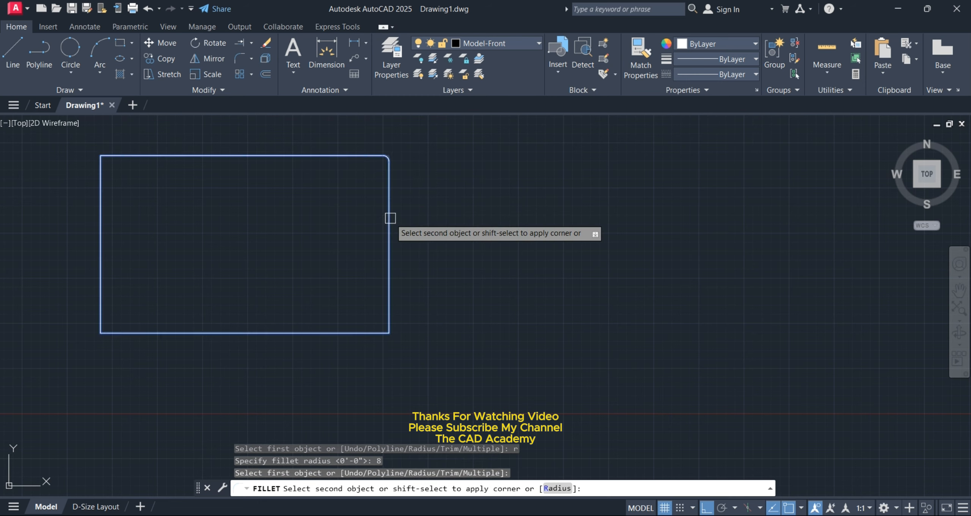
left_click(389, 215)
scroll(379, 172, "up", 5)
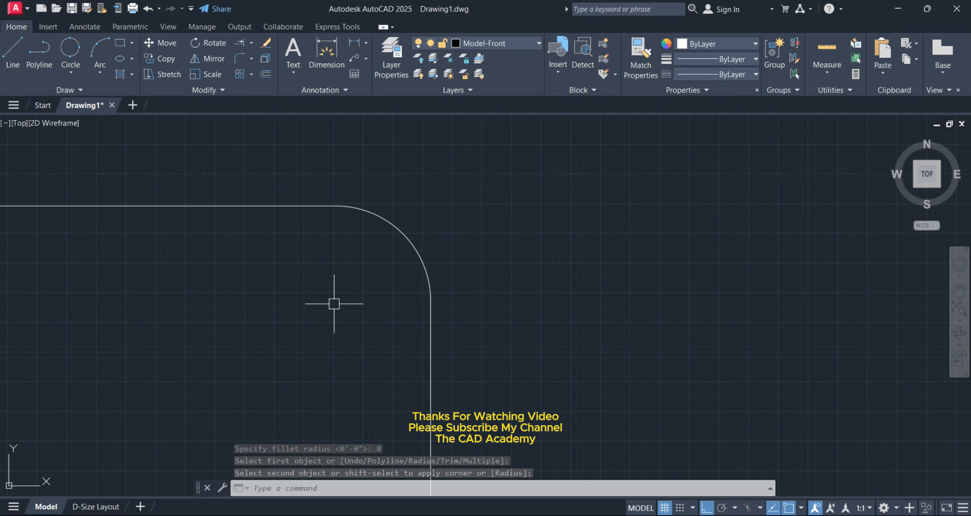
scroll(312, 171, "down", 2)
Chamfer the rectangle's top and right edges with first distance 20 and default second distance
left_click(251, 59)
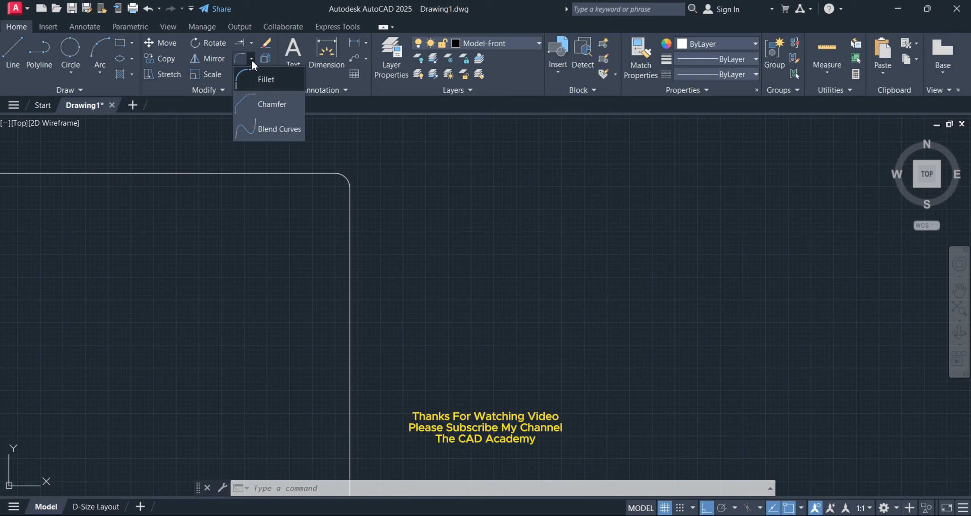
left_click(272, 105)
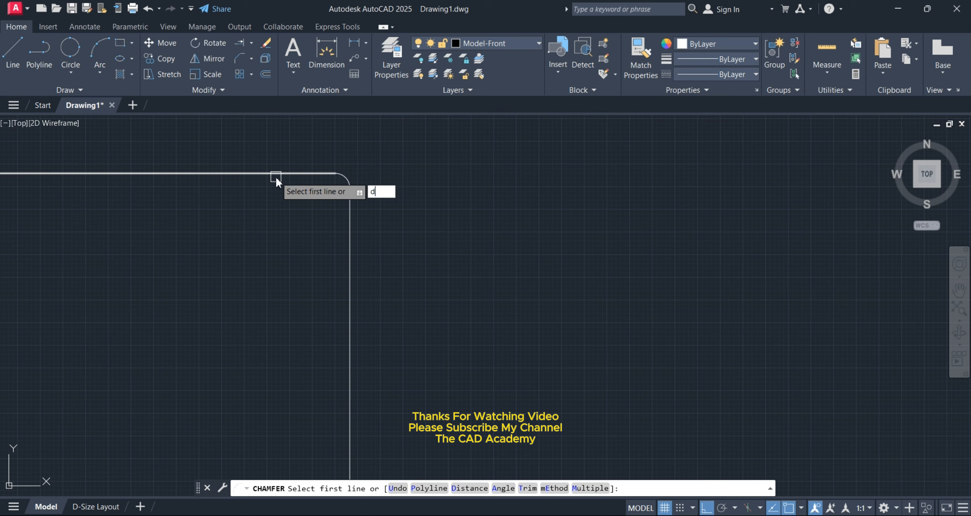
type("d")
key("Return")
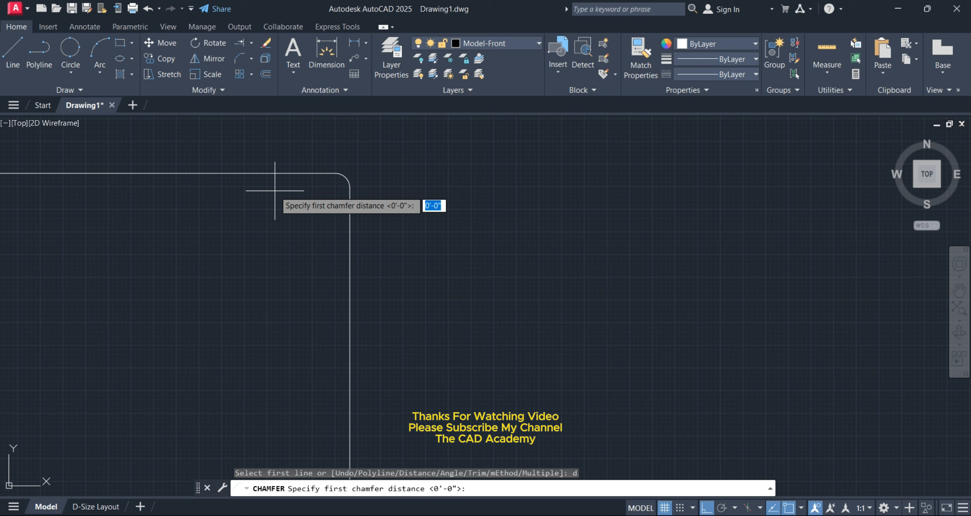
type("20")
key("Return")
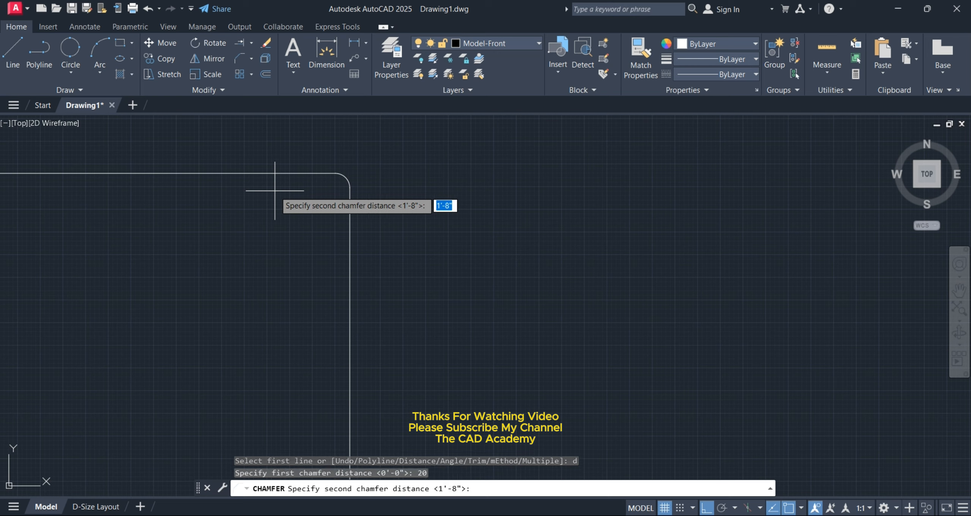
key("Return")
left_click(273, 173)
left_click(349, 292)
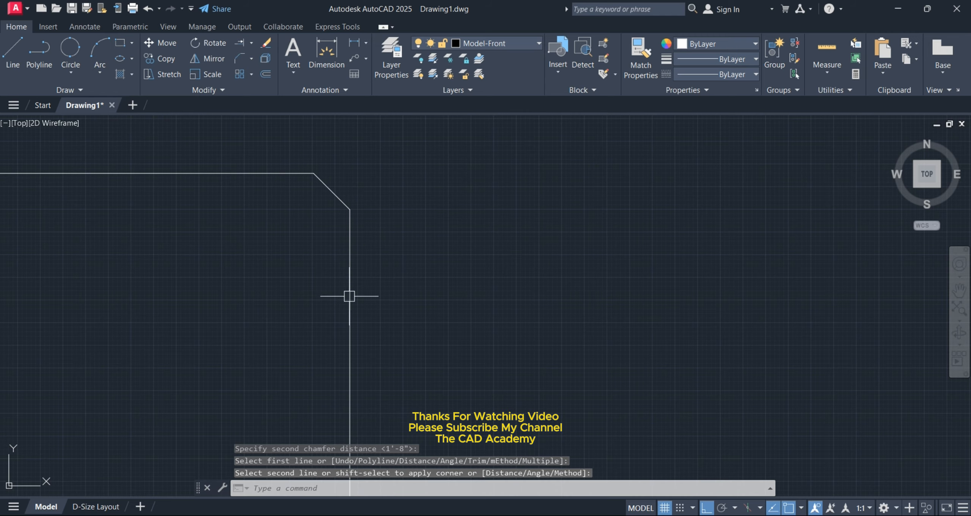
middle_click_drag(321, 201, 329, 238)
scroll(328, 237, "up", 2)
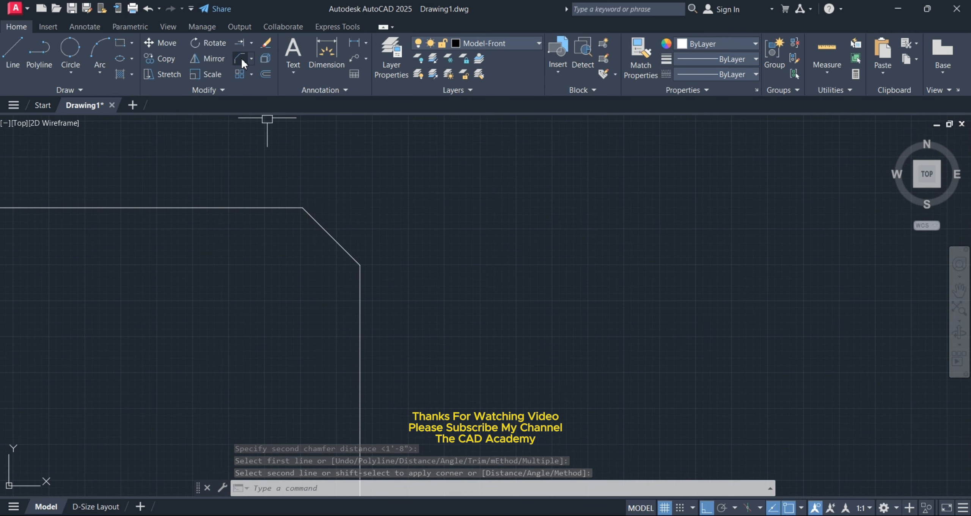
scroll(276, 201, "down", 8)
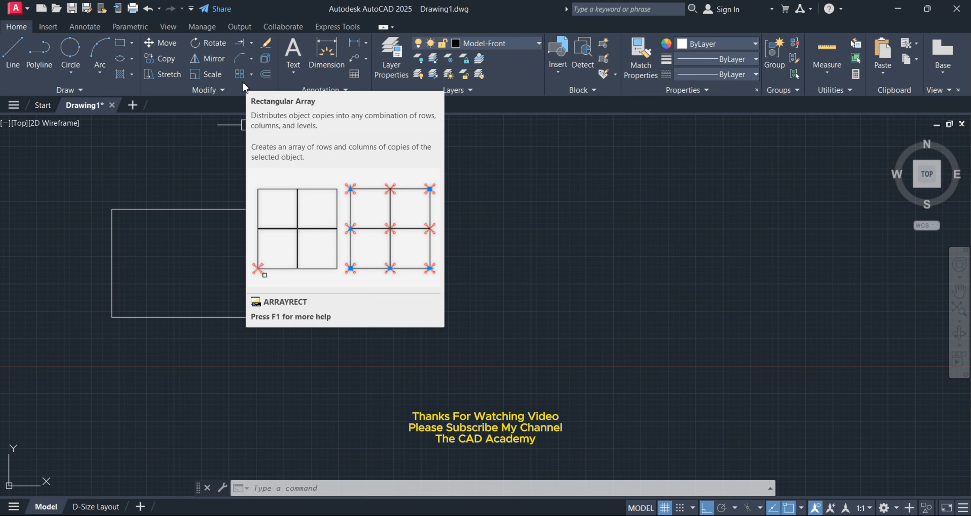
Create a default 4x3 rectangular array of the chamfered rectangle
left_click(251, 74)
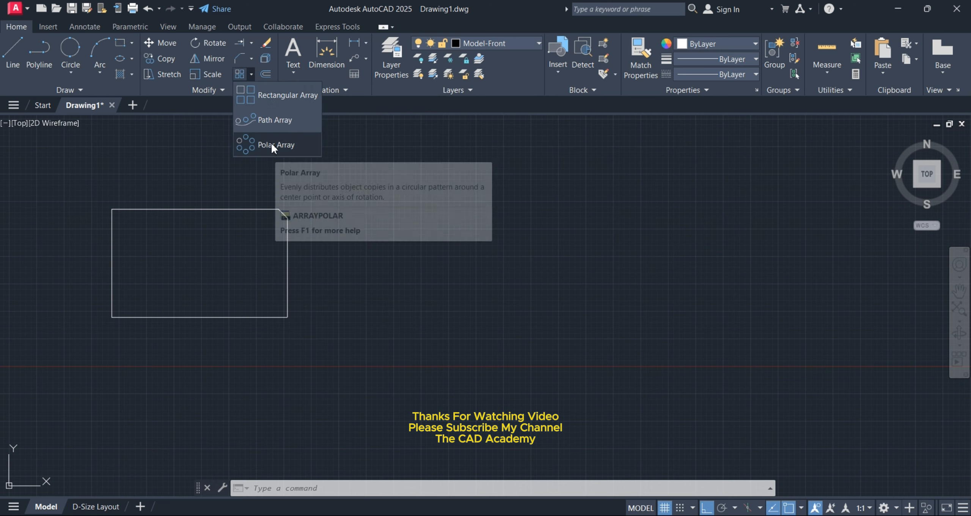
scroll(273, 174, "down", 2)
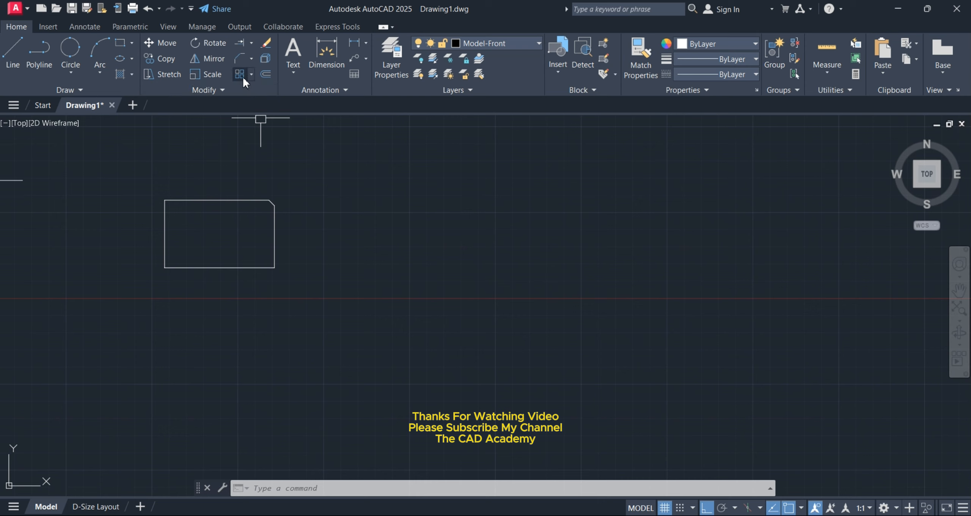
left_click(251, 75)
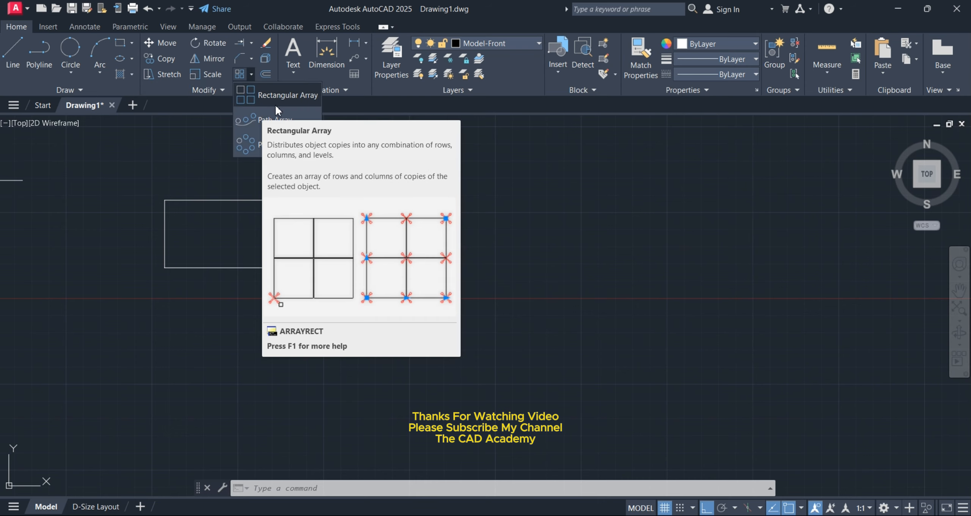
left_click(275, 106)
left_click(248, 200)
key("Return")
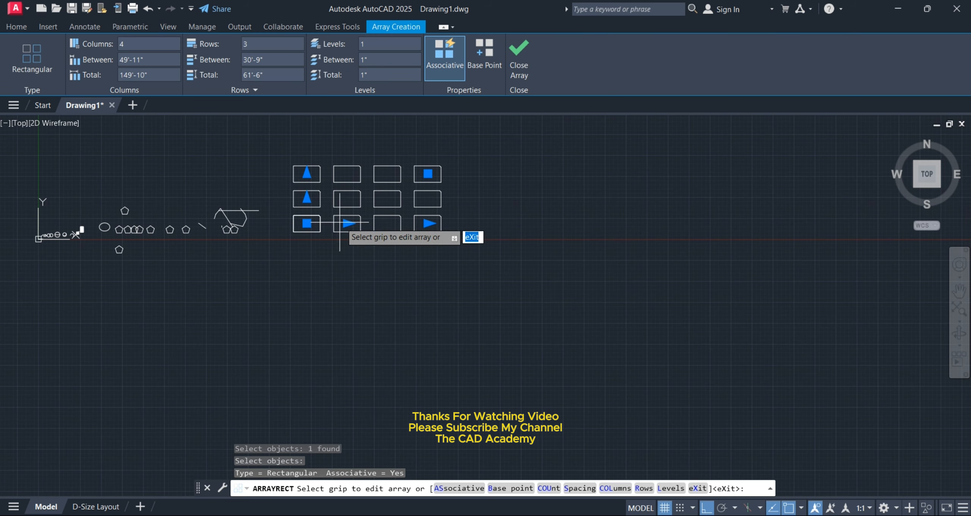
scroll(330, 224, "up", 2)
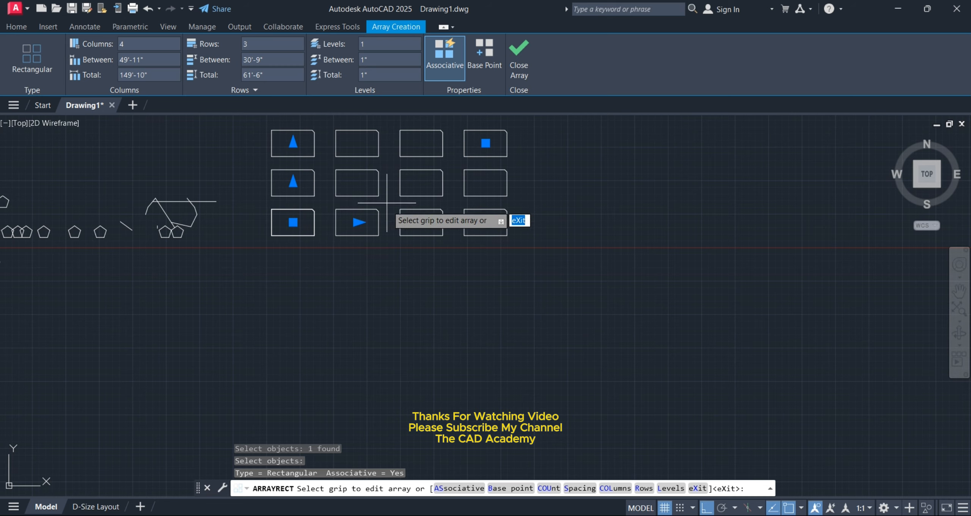
middle_click_drag(328, 247, 318, 269)
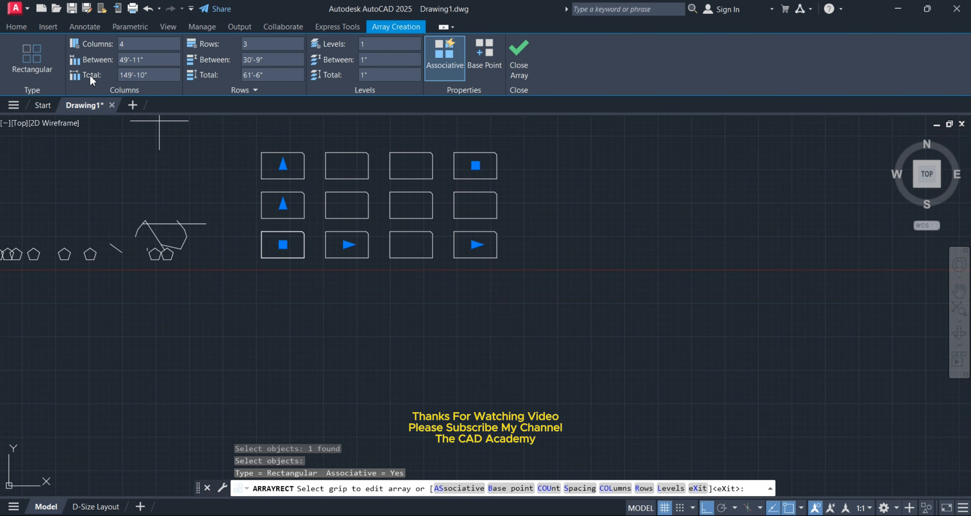
Set the array to 6 columns with 70' column spacing
left_click(150, 46)
key("Return")
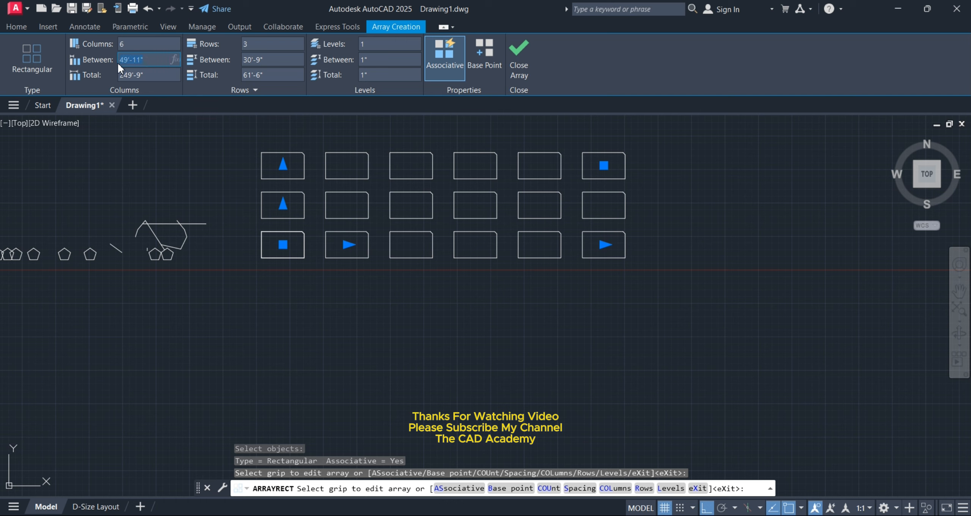
type("1")
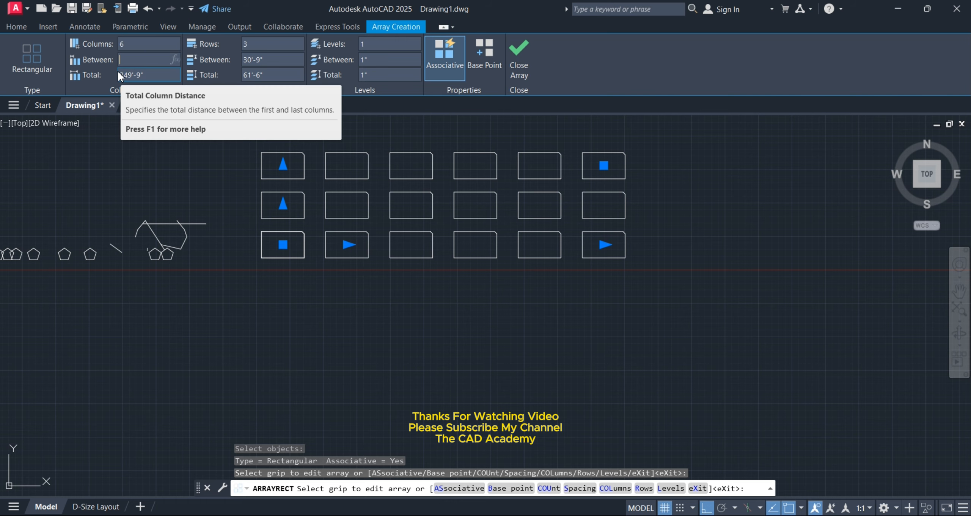
key("Return")
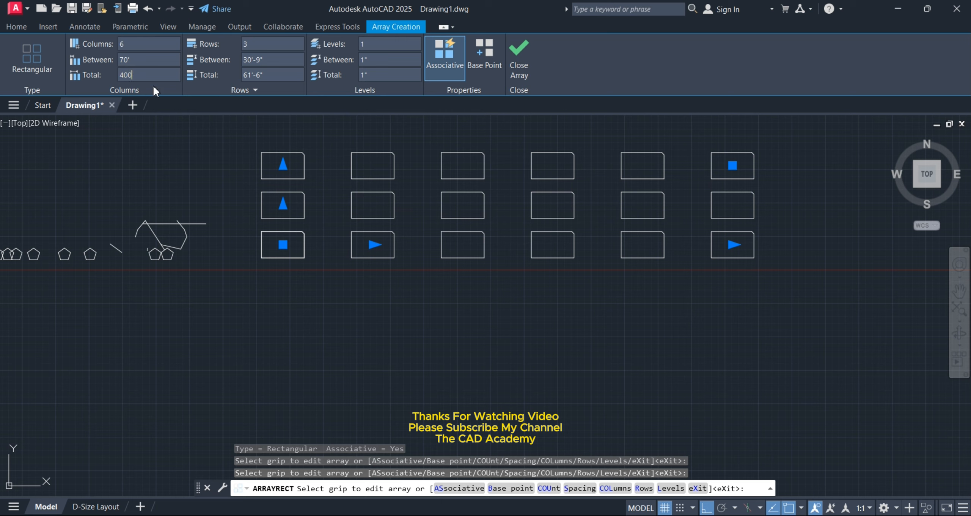
key("Return")
scroll(352, 177, "down", 4)
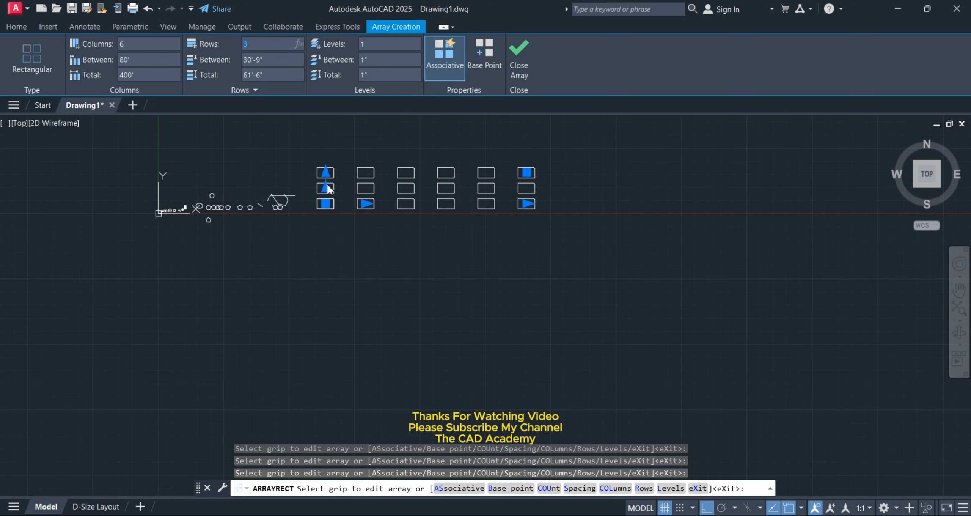
Set the array to 6 rows and finish it
type("6")
key("Return")
scroll(390, 221, "down", 2)
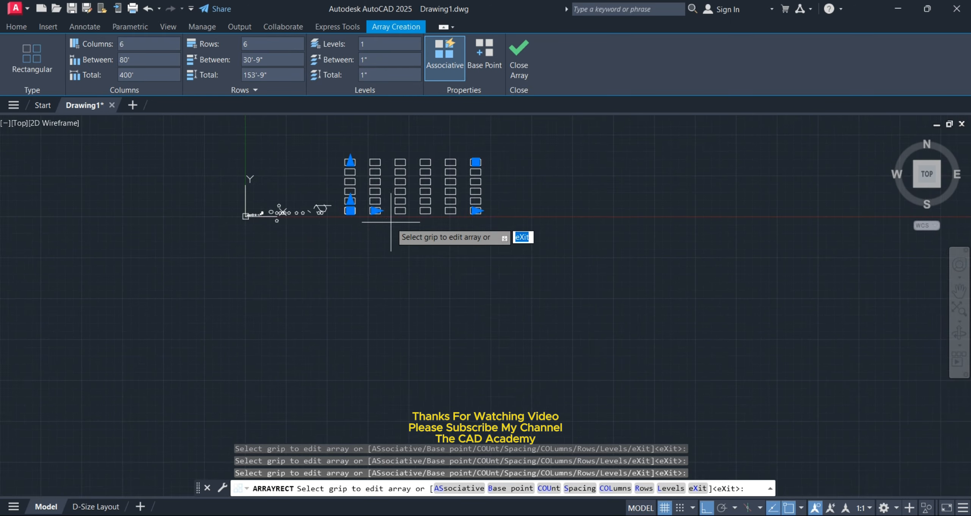
scroll(319, 194, "up", 2)
middle_click_drag(380, 209, 248, 221)
scroll(319, 193, "up", 2)
key("Return")
scroll(341, 210, "down", 2)
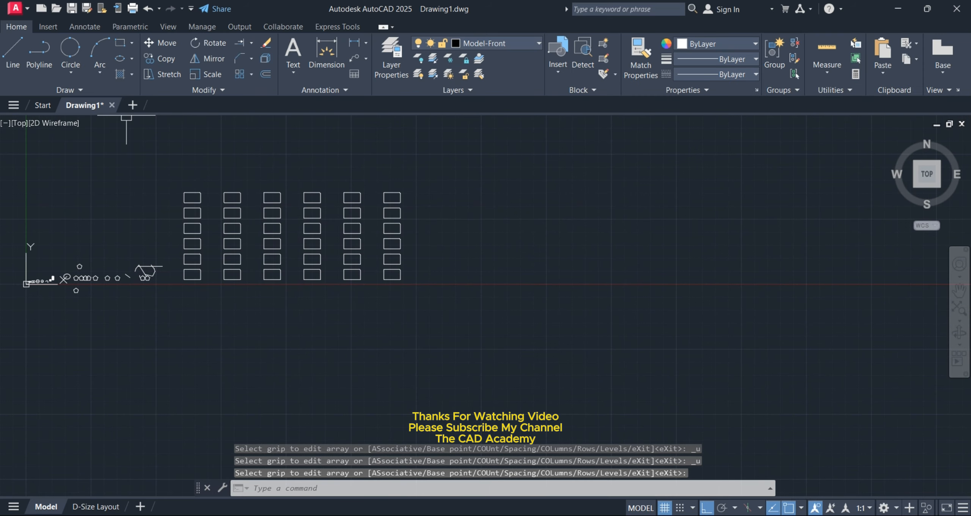
Undo the 6-by-6 array, leaving the single rectangle
left_click(148, 9)
left_click(148, 9)
left_click(148, 8)
scroll(160, 189, "down", 5)
middle_click_drag(159, 191, 266, 190)
left_click(148, 8)
scroll(159, 195, "down", 5)
middle_click_drag(159, 195, 304, 215)
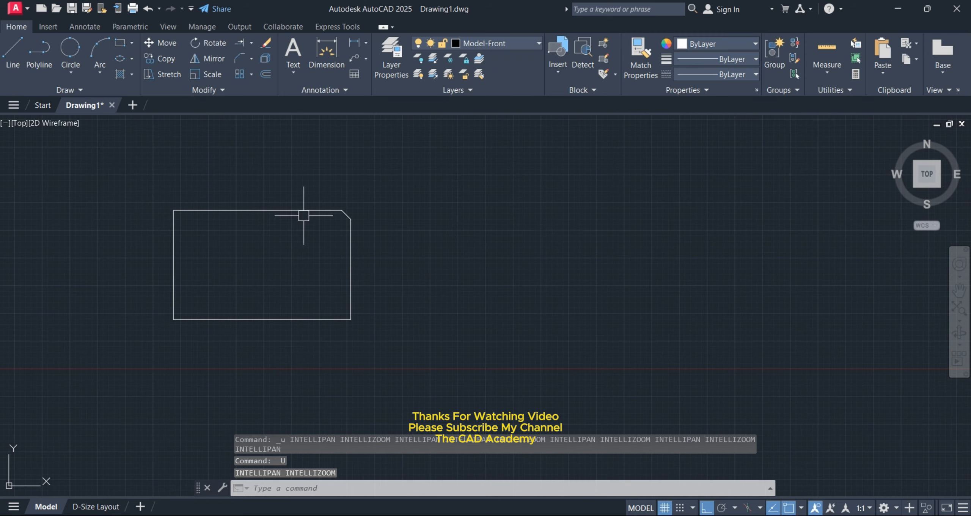
left_click(251, 74)
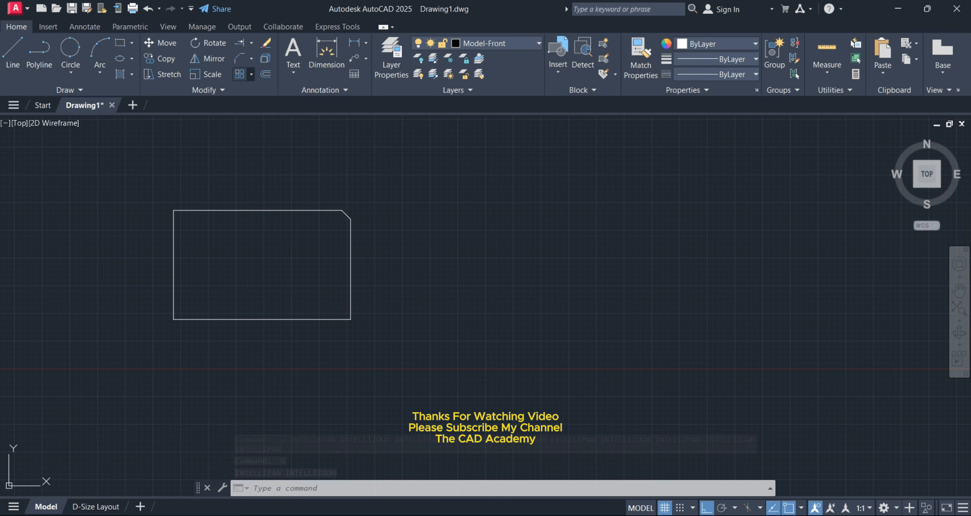
left_click(276, 122)
key("Escape")
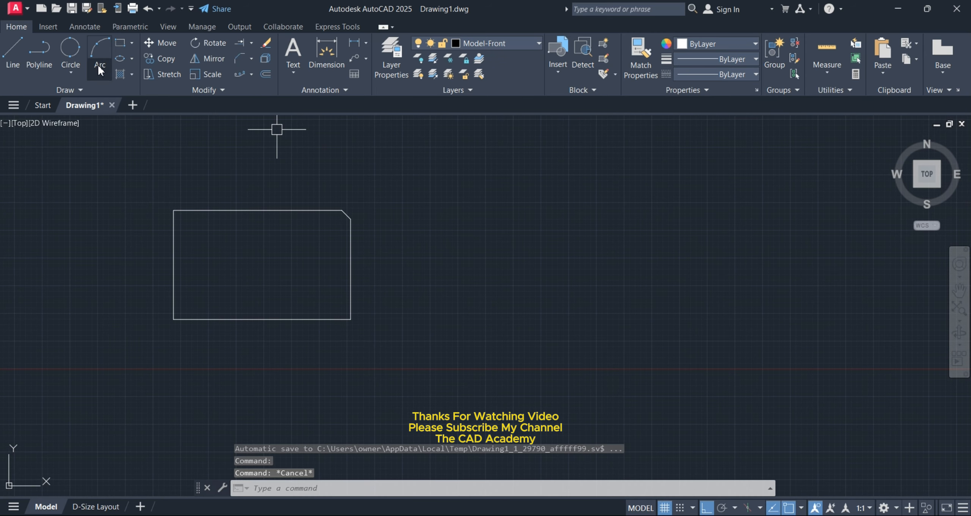
Draw a long horizontal line to the right
left_click(12, 49)
left_click(434, 205)
left_click(730, 206)
key("Return")
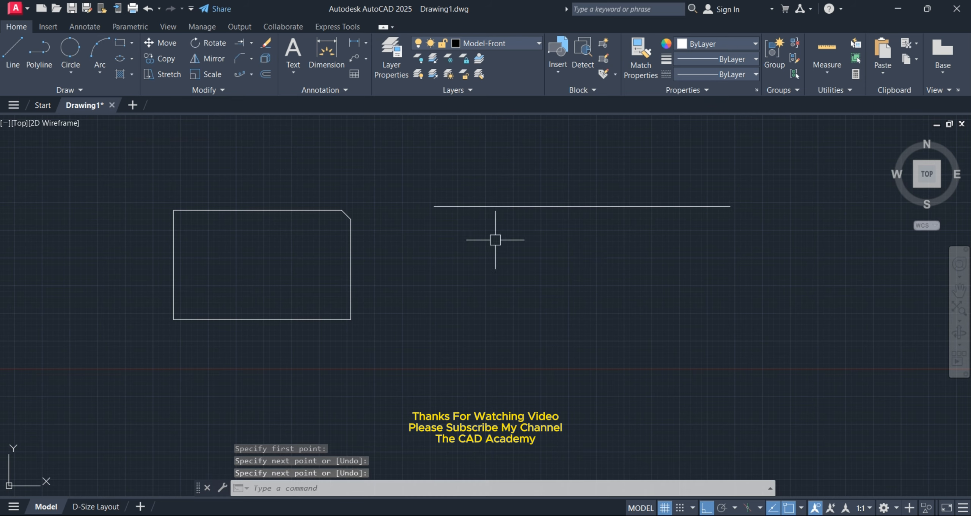
scroll(385, 185, "up", 3)
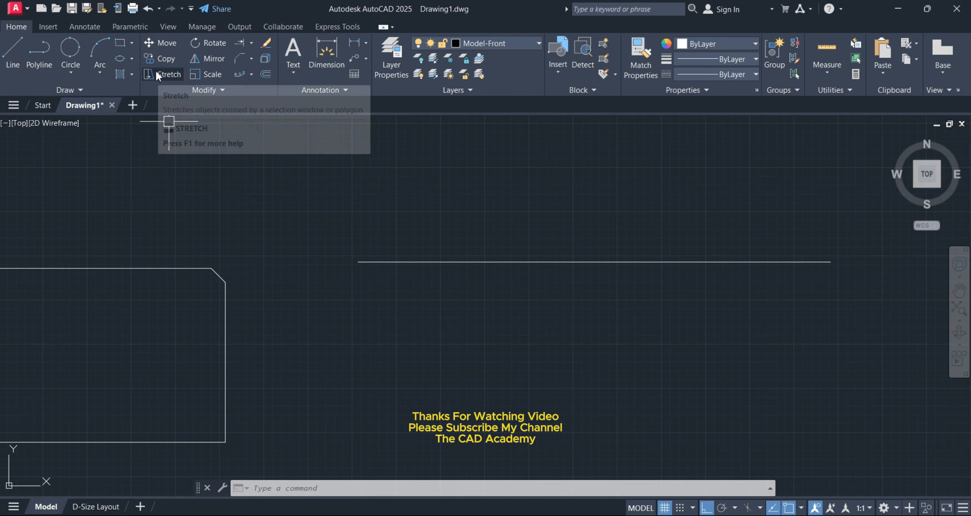
Draw a small three-point circle at the line's left end
left_click(72, 51)
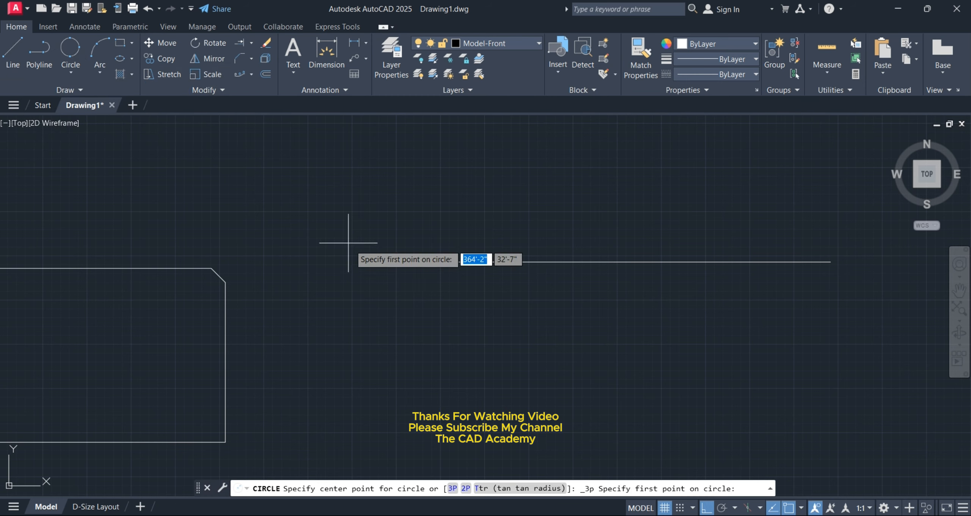
left_click(357, 261)
left_click(357, 242)
scroll(354, 237, "up", 2)
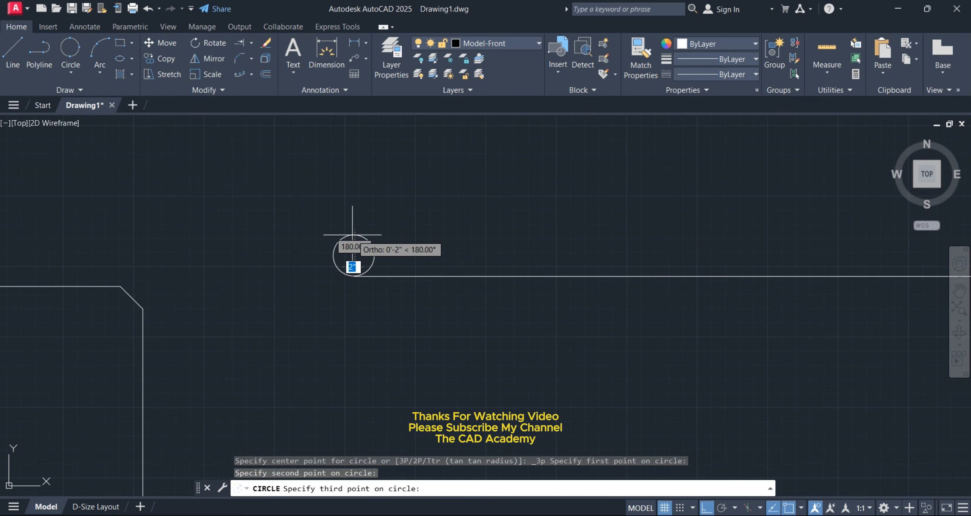
left_click(353, 234)
scroll(403, 257, "down", 3)
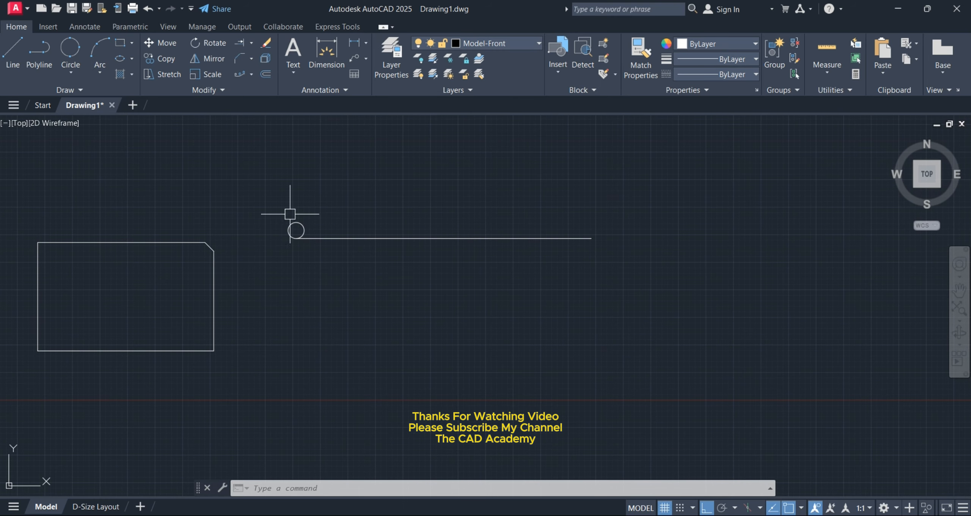
Start a path array with the circle as the object to repeat
left_click(254, 74)
left_click(263, 117)
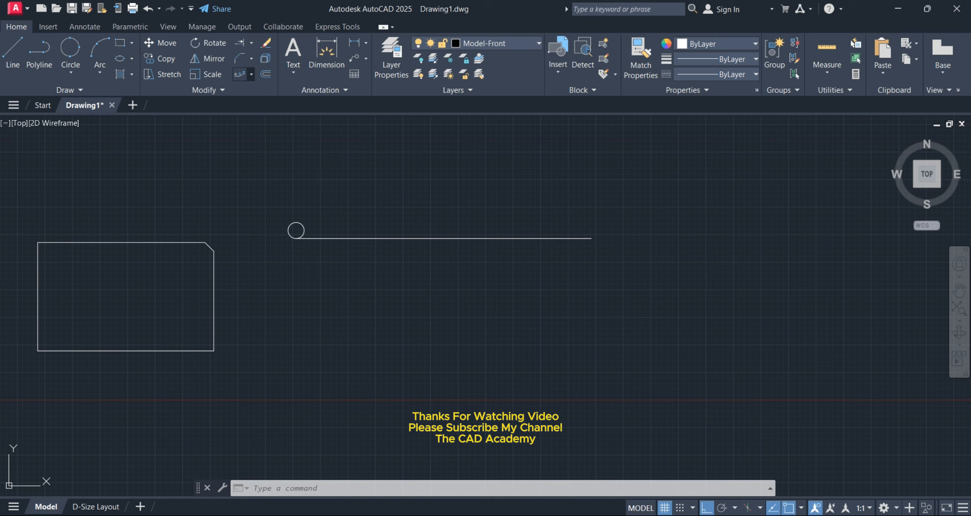
scroll(304, 234, "up", 5)
left_click(304, 223)
key("Return")
Use the line as the path and set 10 circles spaced 6' apart
left_click(323, 253)
scroll(373, 265, "down", 4)
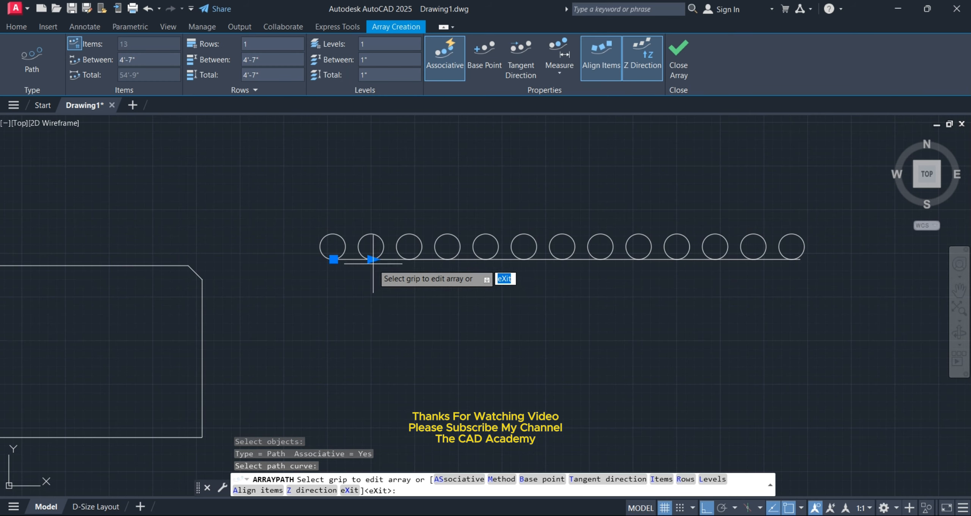
middle_click_drag(399, 290, 352, 283)
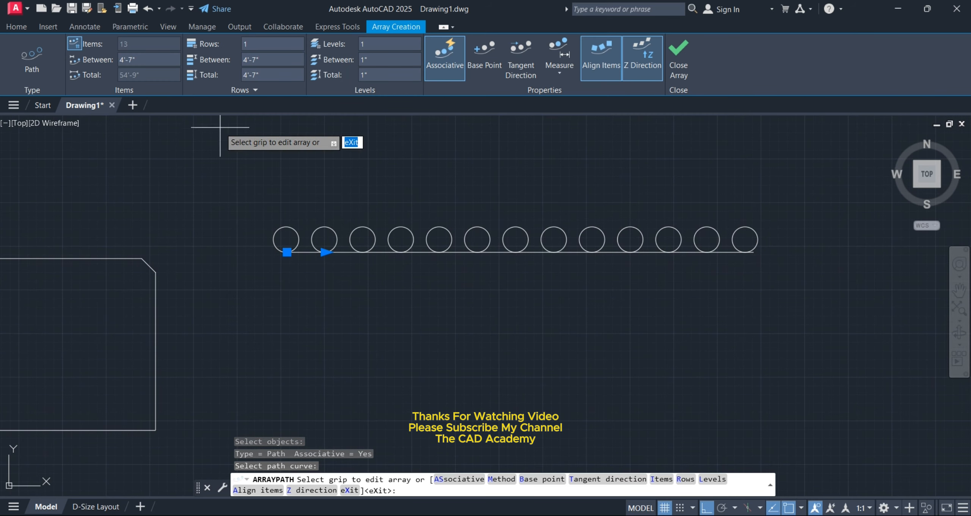
left_click(136, 43)
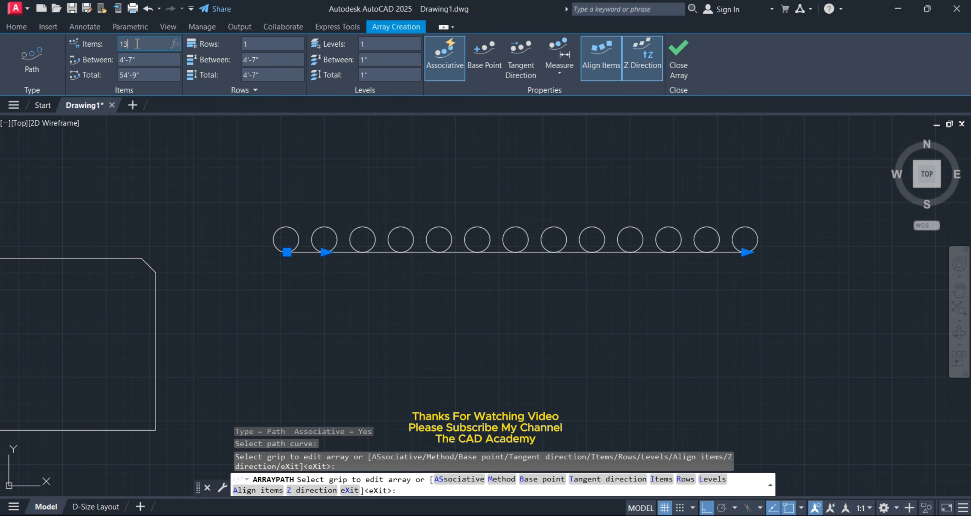
type("10")
key("Return")
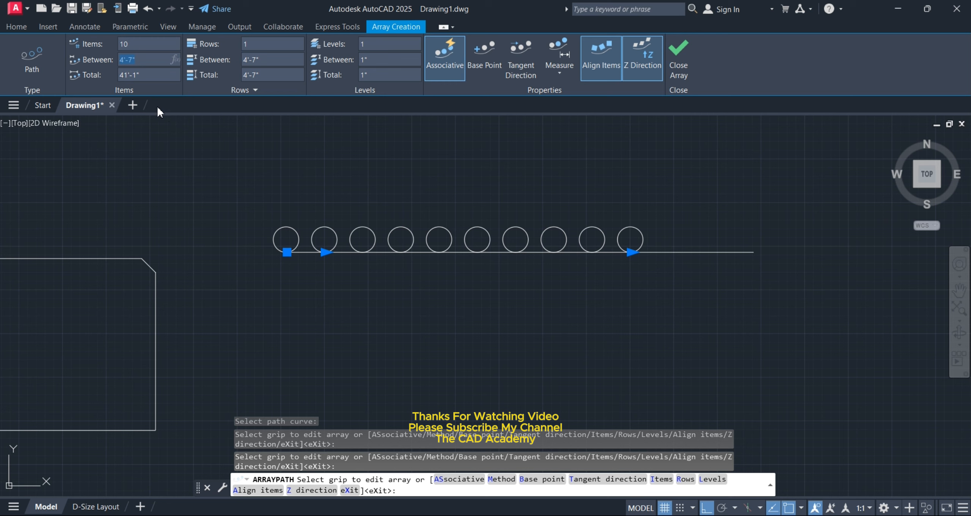
type("6'")
key("Return")
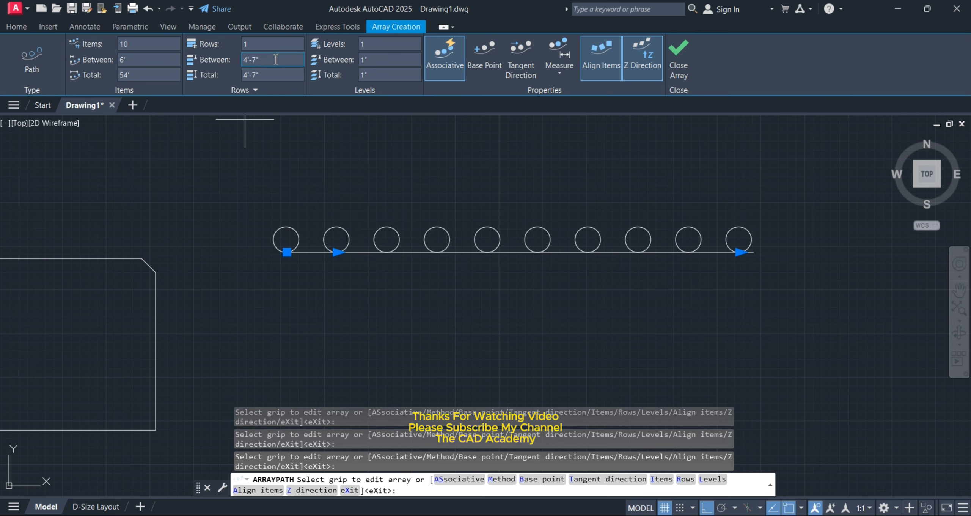
Cancel and undo the path array and the following view changes
key("Escape")
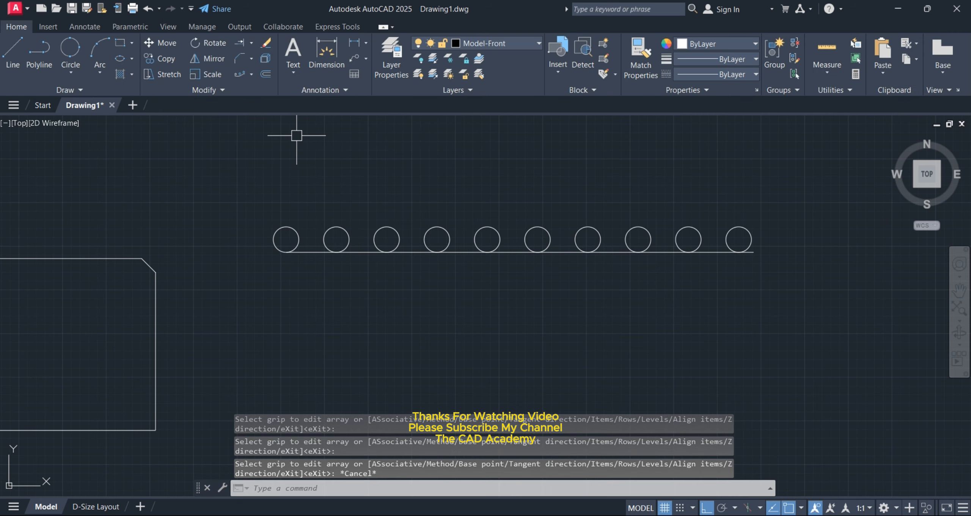
key("ctrl+z")
key("ctrl+z")
scroll(372, 210, "down", 4)
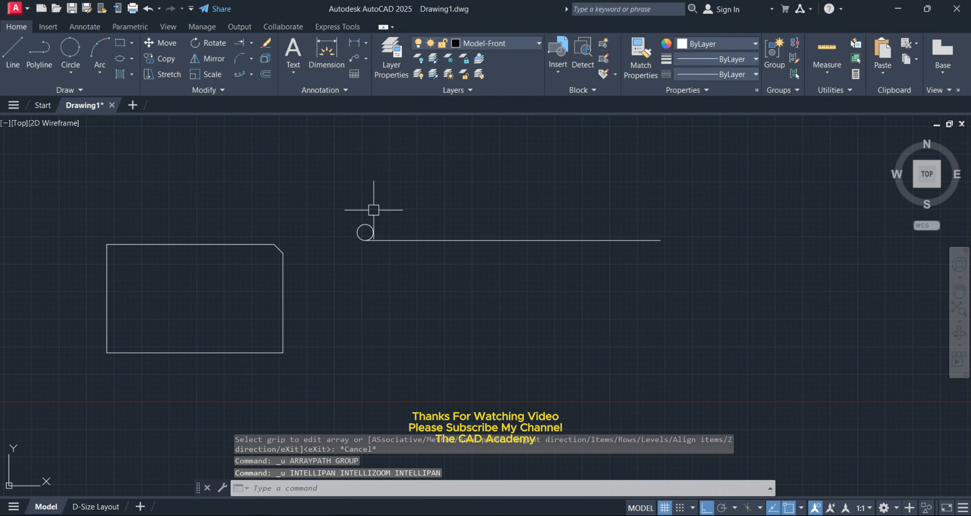
type("U")
key("Return")
key("Escape")
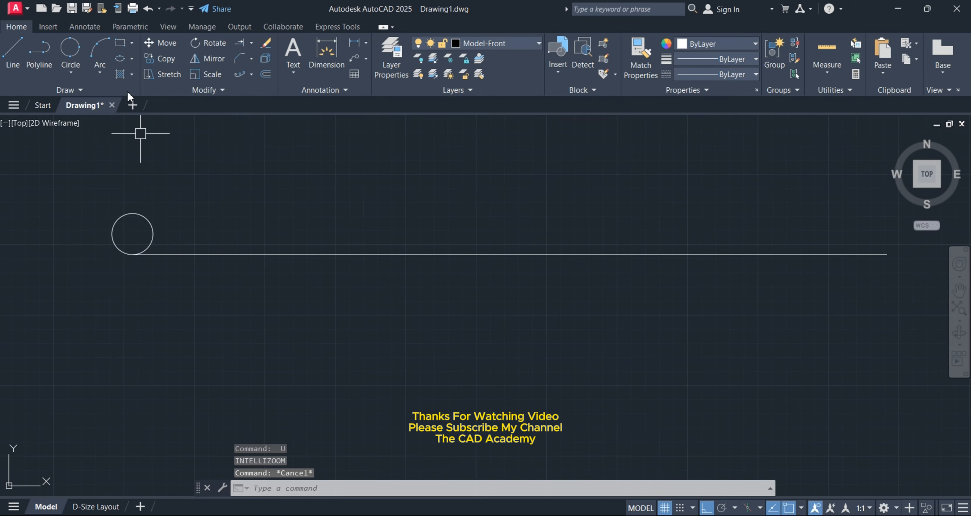
type("U")
key("Return")
key("ctrl+z")
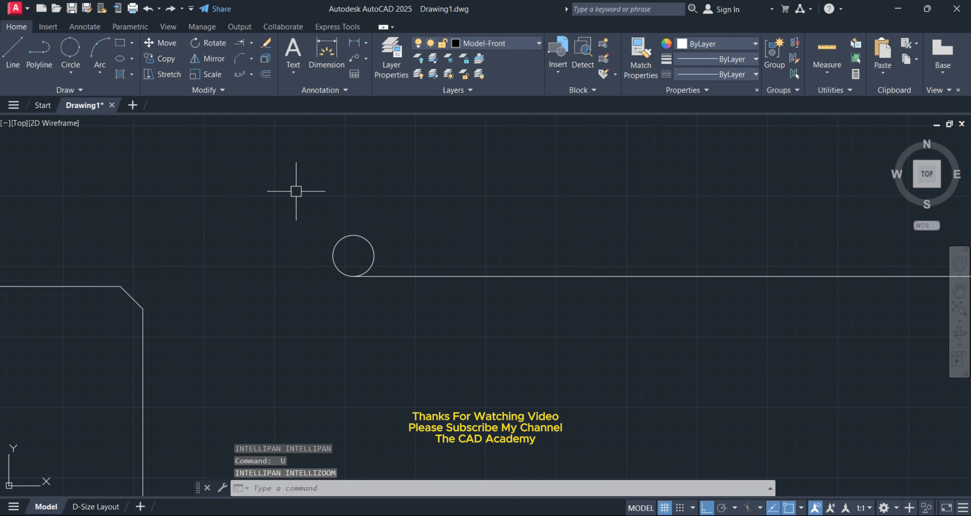
scroll(298, 192, "down", 4)
Start a polar array of the horizontal line, centred on its end point
left_click(325, 225)
key("Escape")
middle_click_drag(339, 241, 222, 241)
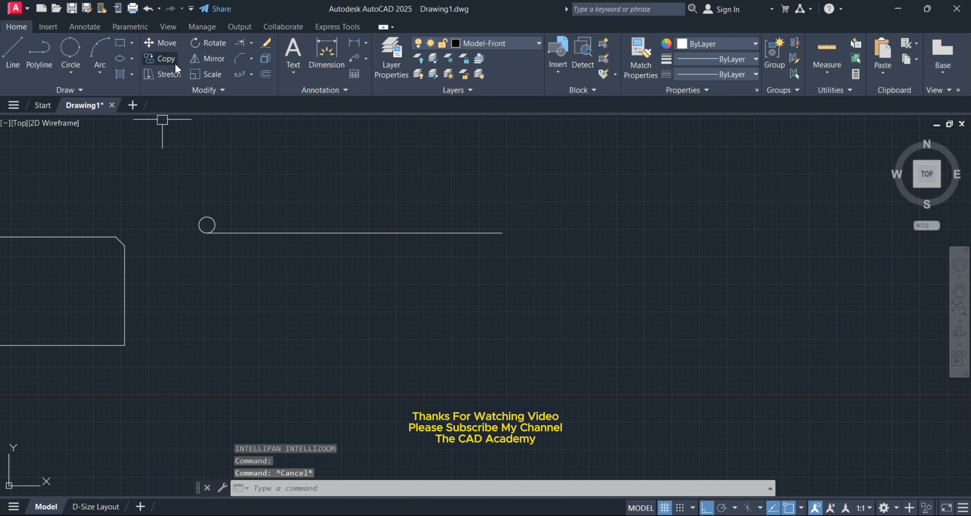
left_click(250, 76)
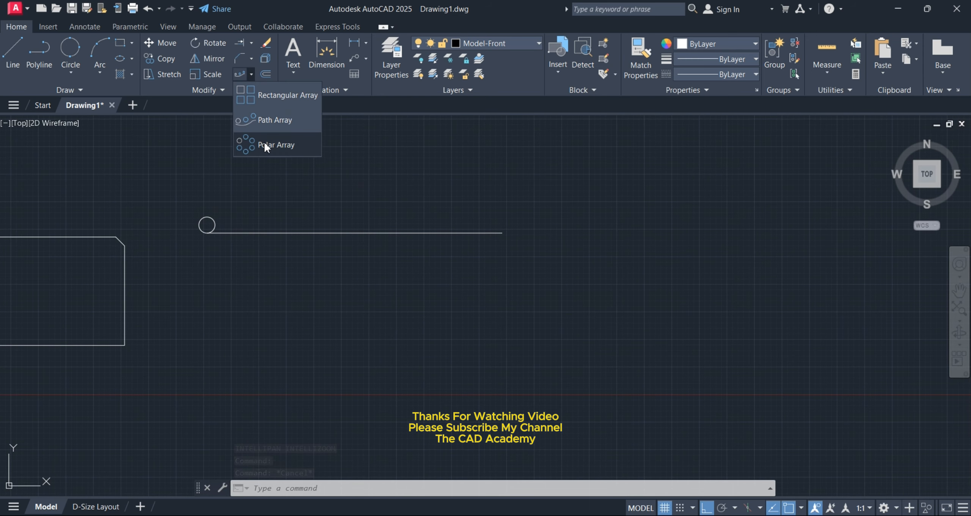
left_click(266, 143)
middle_click_drag(317, 208, 340, 182)
left_click(372, 204)
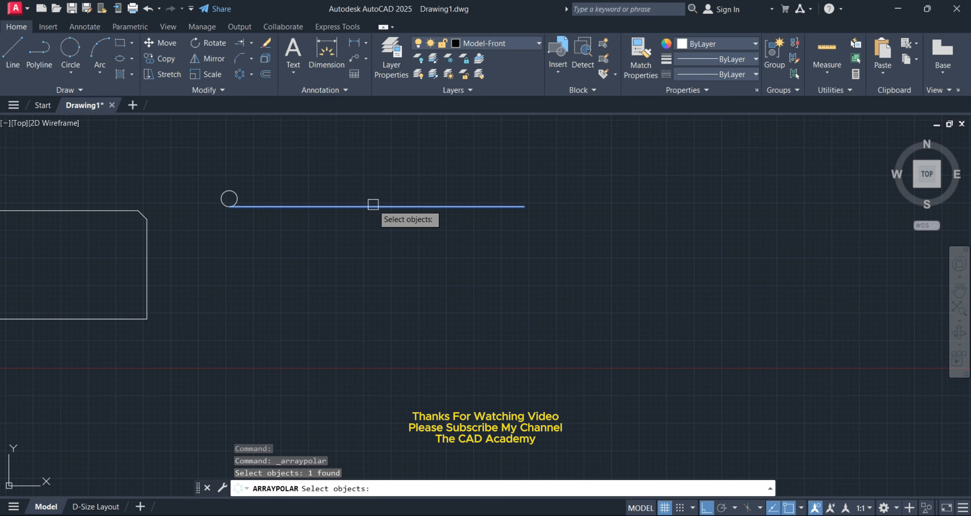
key("Return")
left_click(523, 208)
Set the polar array to 10 items, 36° apart over 360°, and finish it
scroll(497, 235, "down", 5)
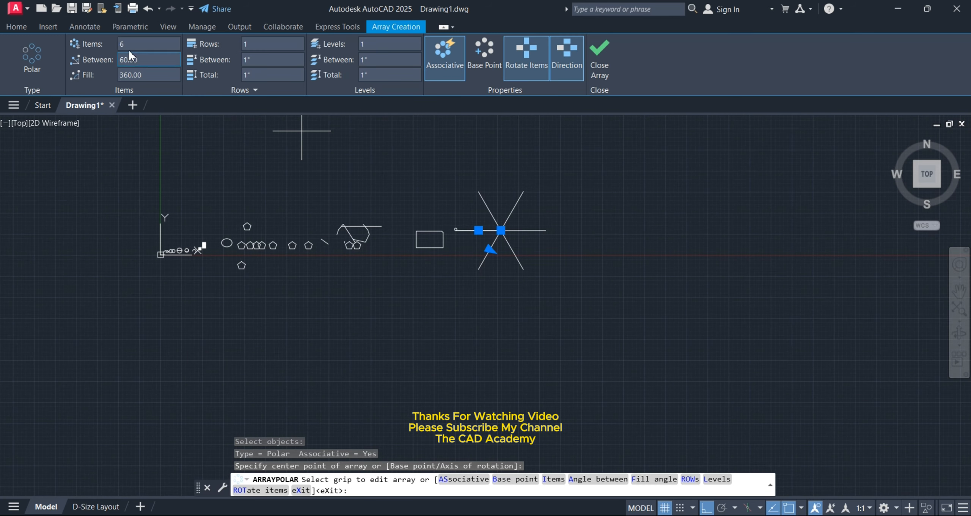
type("8")
key("Return")
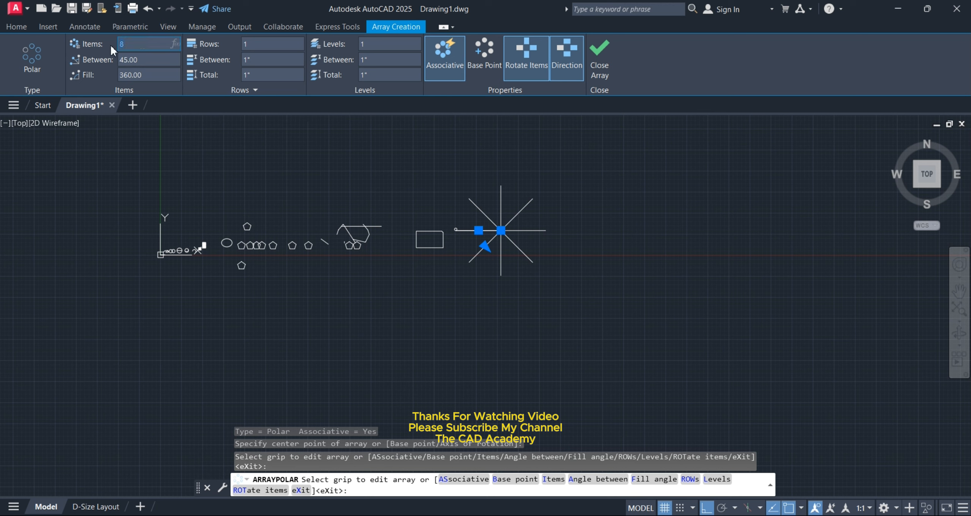
type("10")
key("Return")
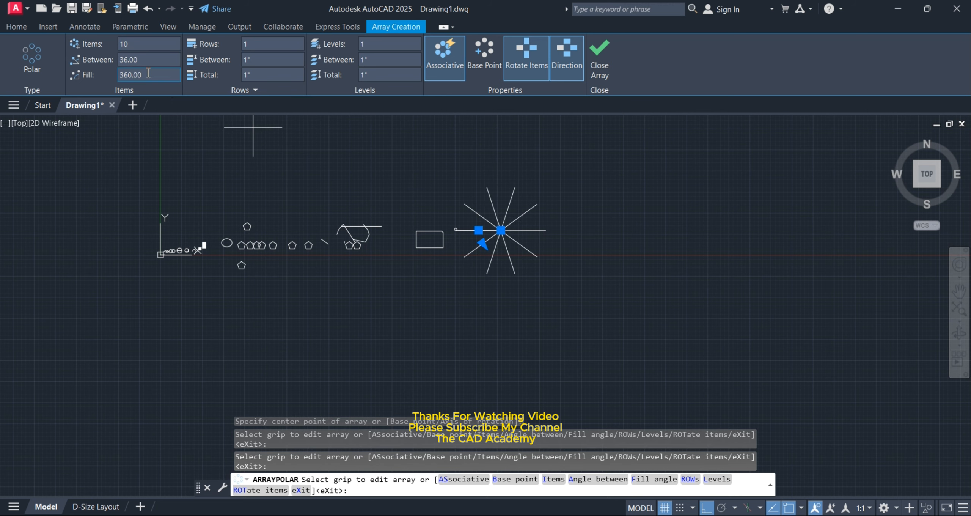
left_click(122, 65)
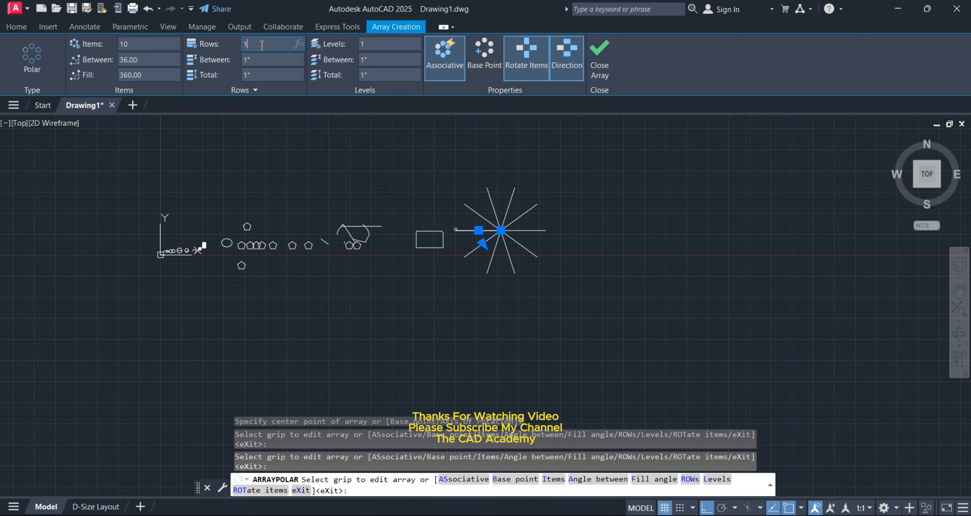
middle_click_drag(550, 189, 421, 218)
key("Return")
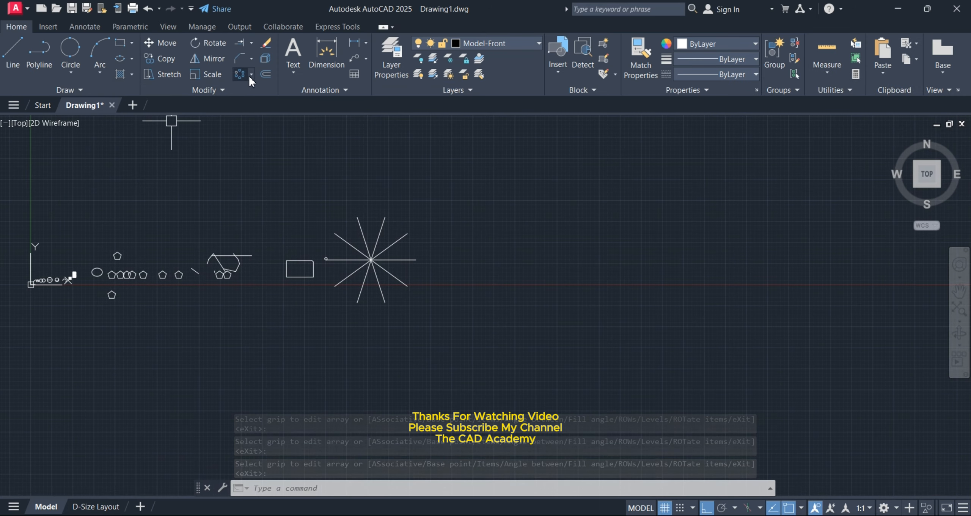
Erase the radiating-line star
left_click(270, 42)
left_click(381, 228)
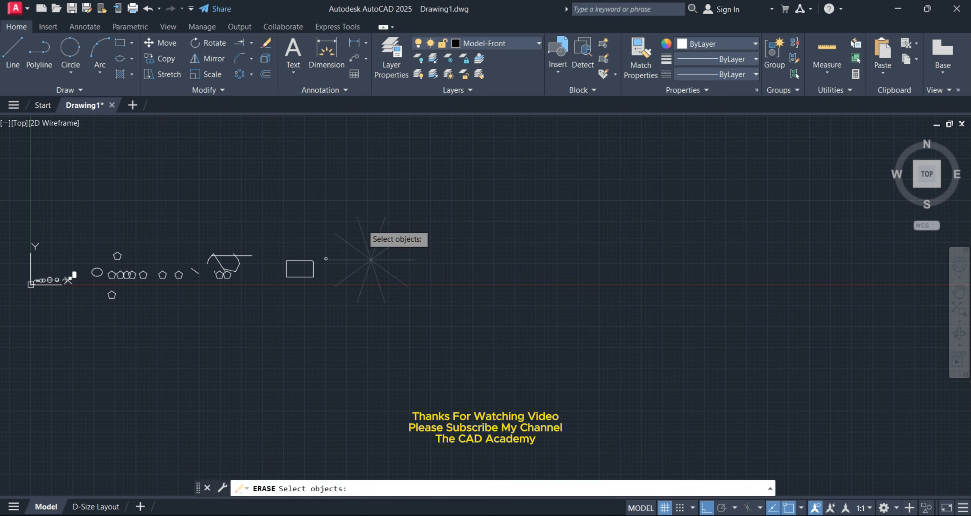
left_click(381, 228)
scroll(380, 235, "up", 5)
key("Return")
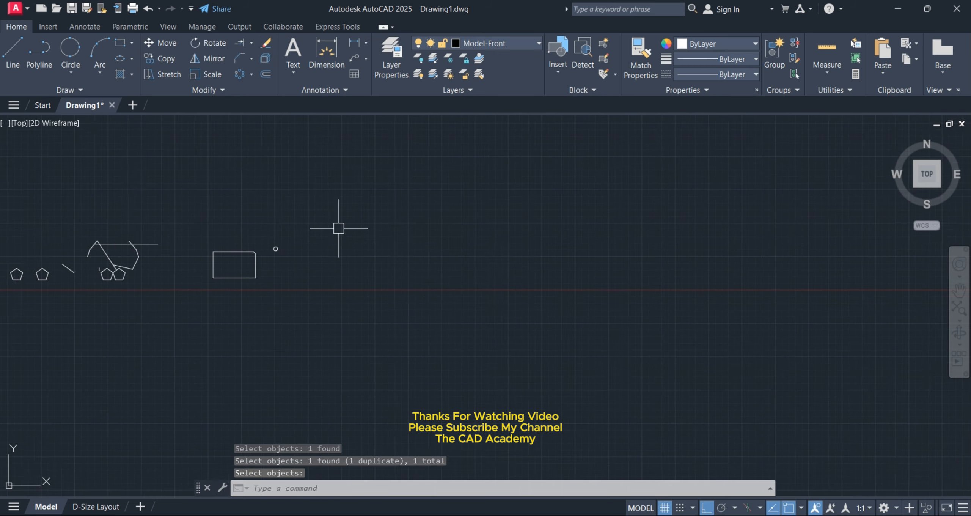
middle_click_drag(338, 228, 325, 234)
key("Escape")
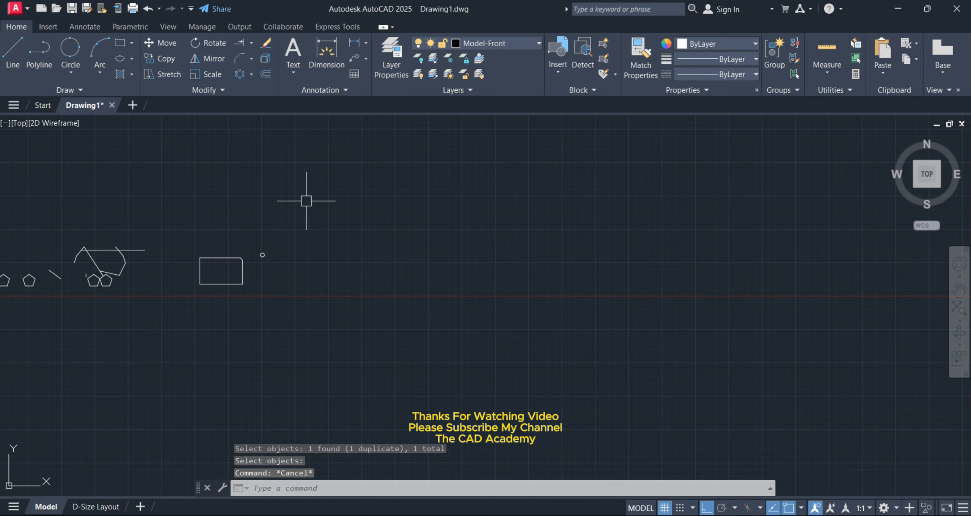
scroll(251, 238, "up", 6)
Explode the chamfered rectangle into separate line segments
left_click(265, 58)
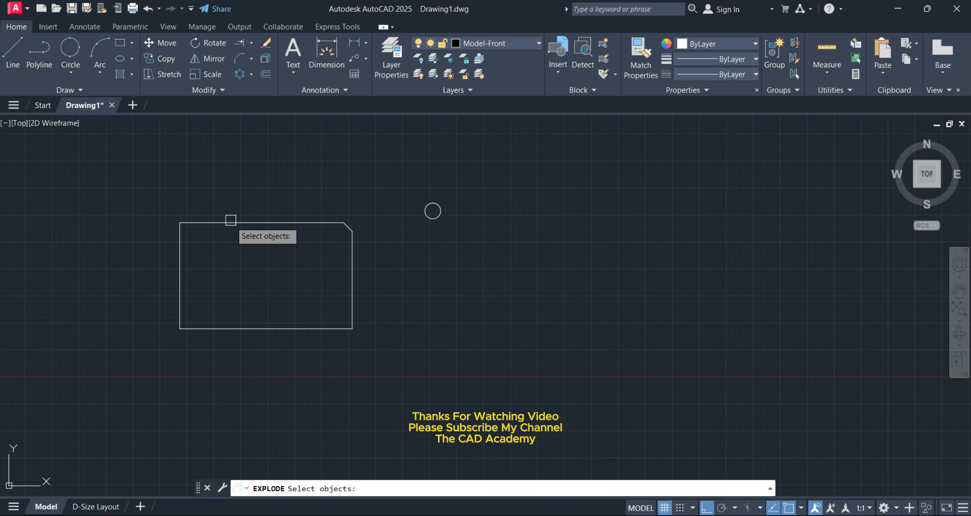
left_click(236, 223)
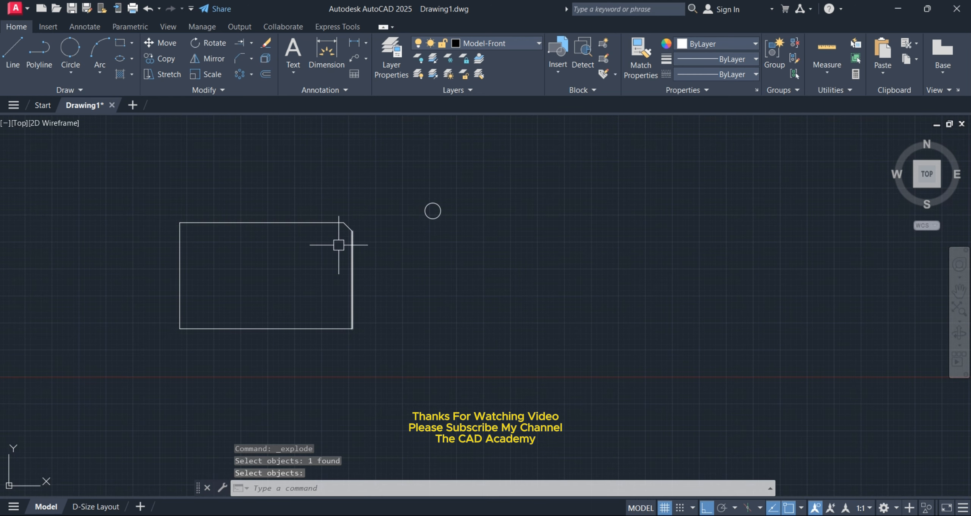
middle_click_drag(311, 222, 328, 170)
scroll(286, 174, "up", 2)
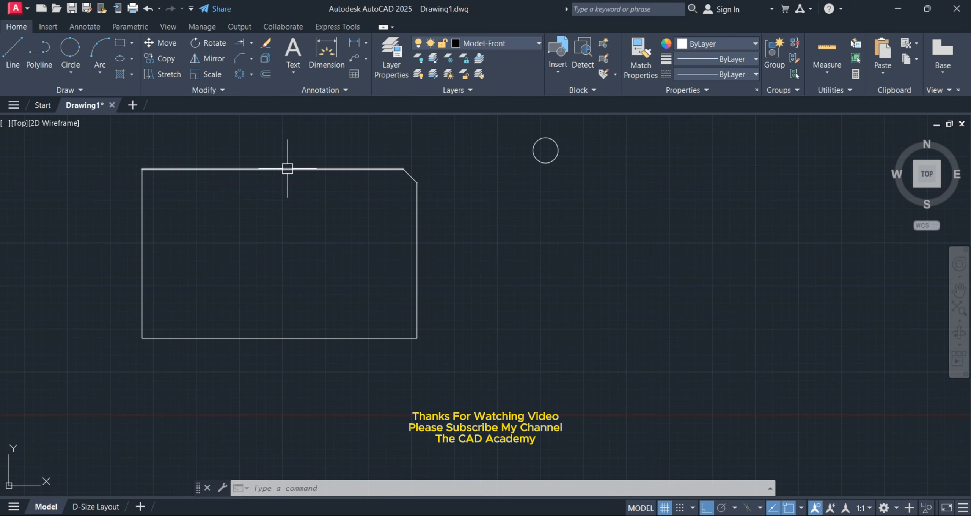
Offset the rectangle's top edge by 9 inches
left_click(267, 74)
key("Return")
left_click(292, 170)
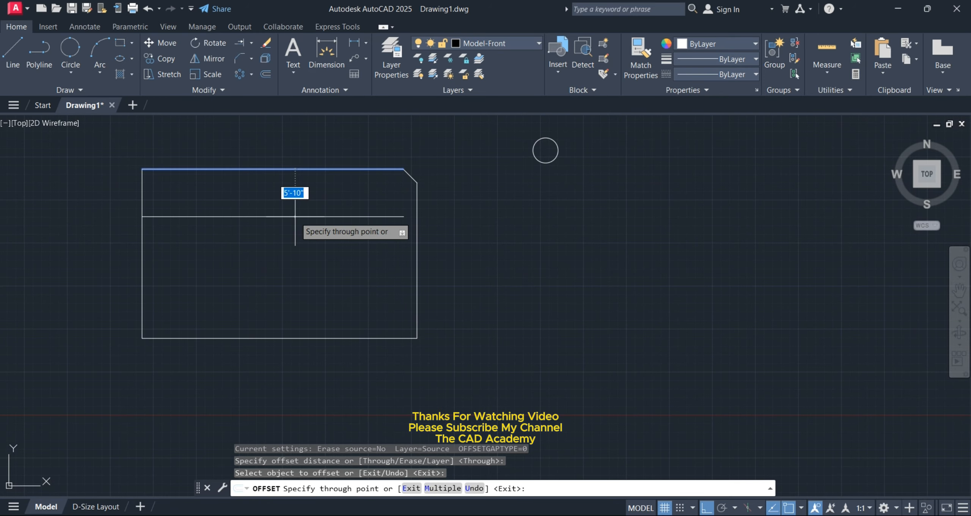
type("9")
key("Return")
scroll(303, 179, "up", 2)
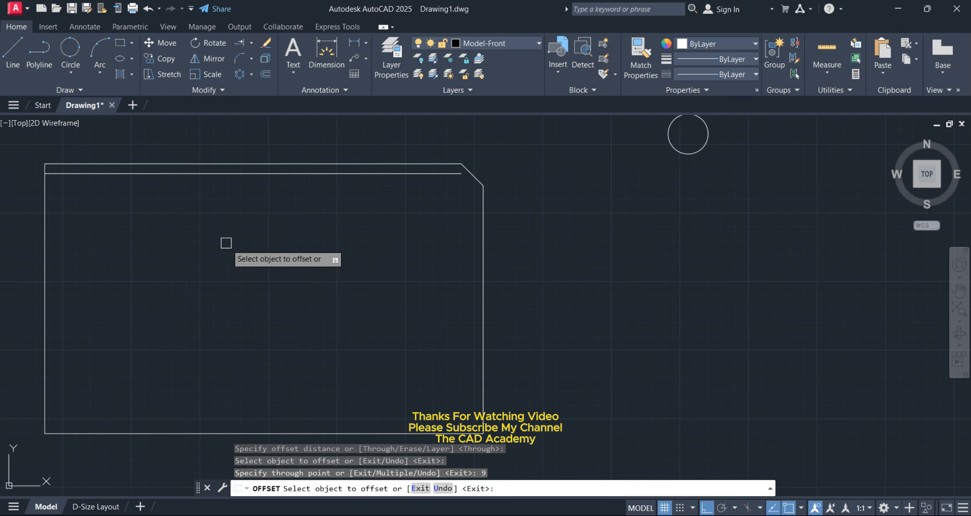
Offset the right edge twice, one copy inside and one beyond the rectangle
middle_click_drag(279, 211, 293, 198)
left_click(495, 326)
left_click(428, 315)
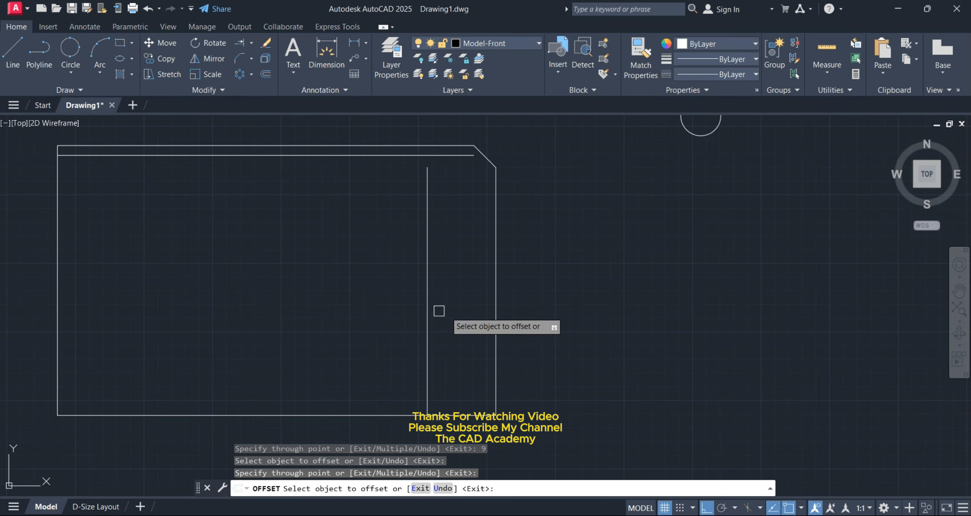
left_click(496, 307)
left_click(648, 293)
Offset the small circle outward into a larger concentric circle
middle_click_drag(653, 184, 537, 225)
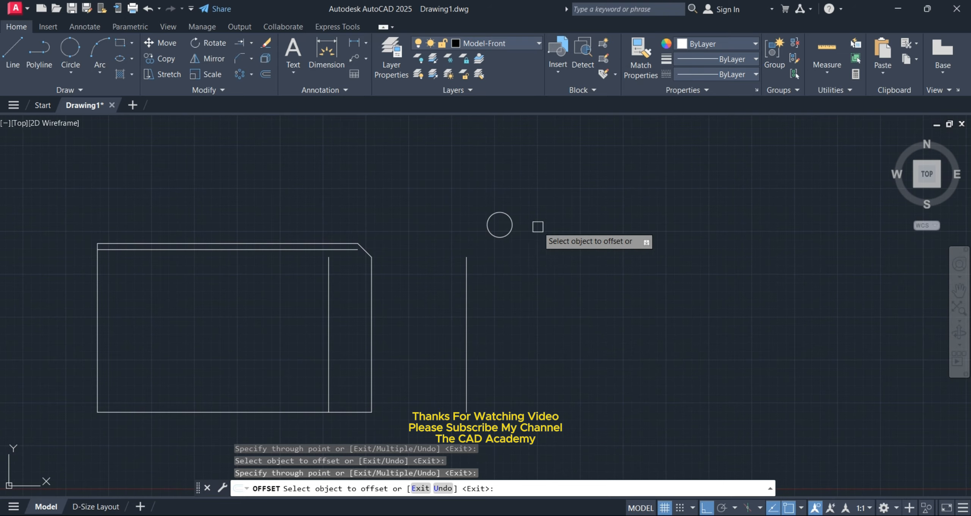
left_click(512, 226)
left_click(570, 233)
middle_click_drag(266, 169, 266, 189)
key("Return")
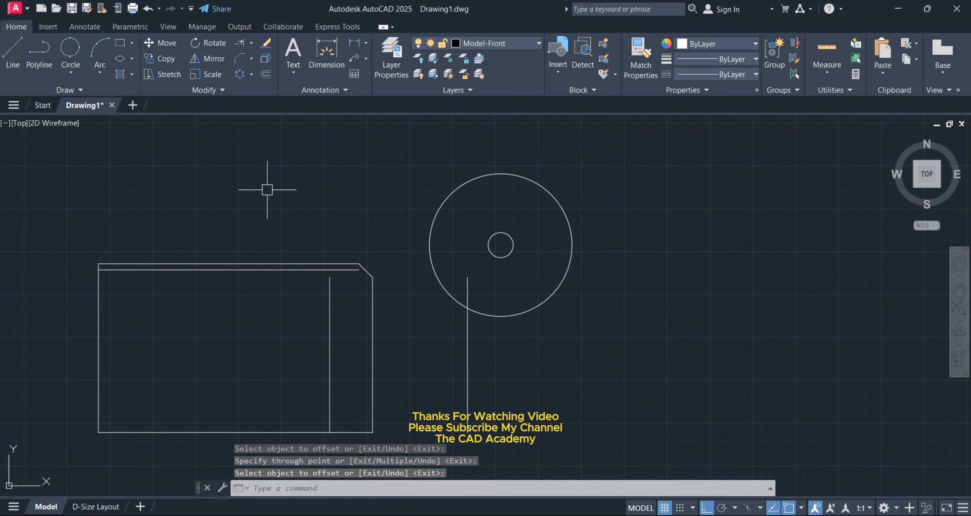
scroll(338, 205, "down", 4)
middle_click_drag(369, 238, 288, 234)
scroll(288, 234, "up", 4)
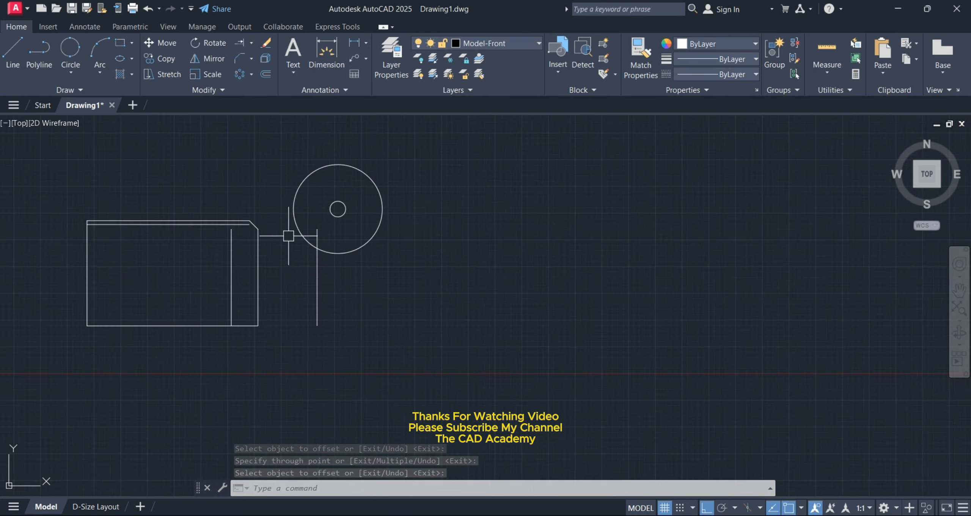
mouse_move(128, 153)
middle_mouse_down()
mouse_move(415, 241)
mouse_move(389, 196)
middle_mouse_up()
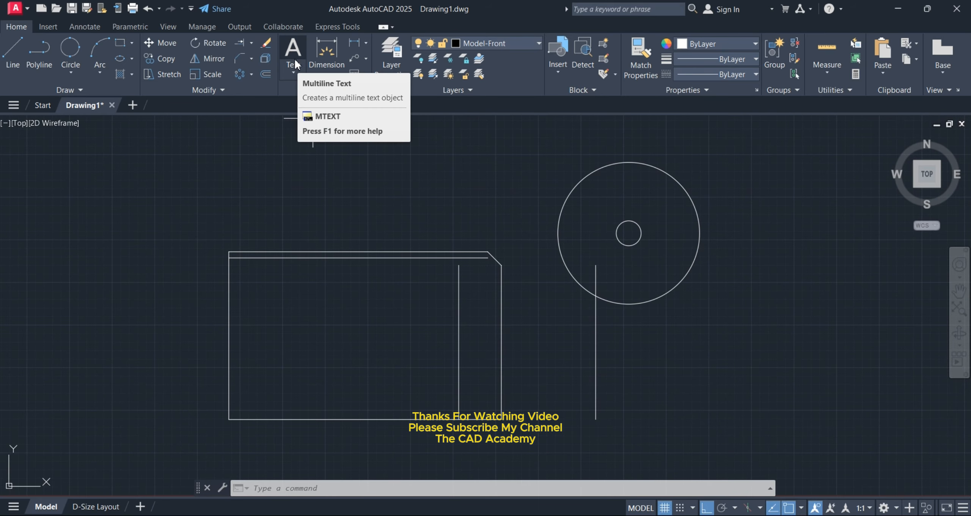
Drag a multiline text box above the rectangle and type the author's name
left_click(300, 78)
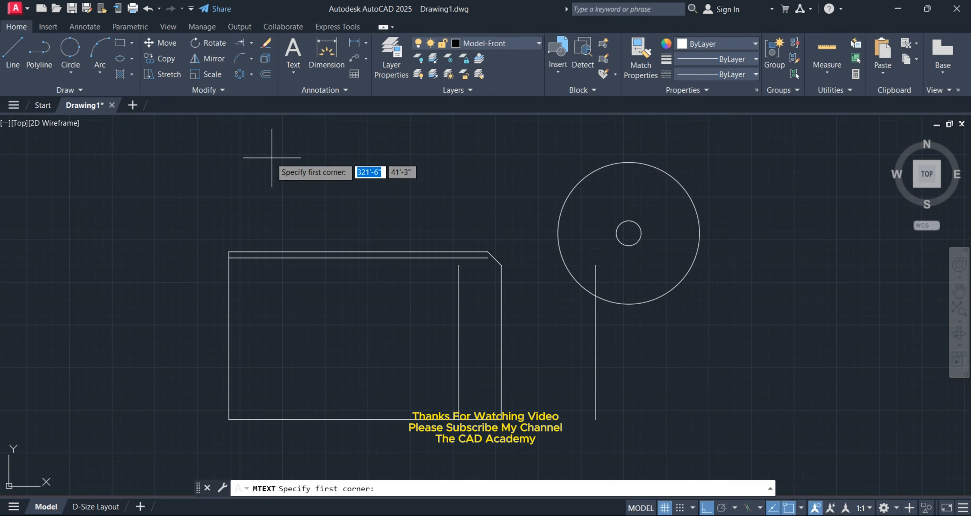
left_click(300, 75)
left_click(315, 93)
left_click(250, 145)
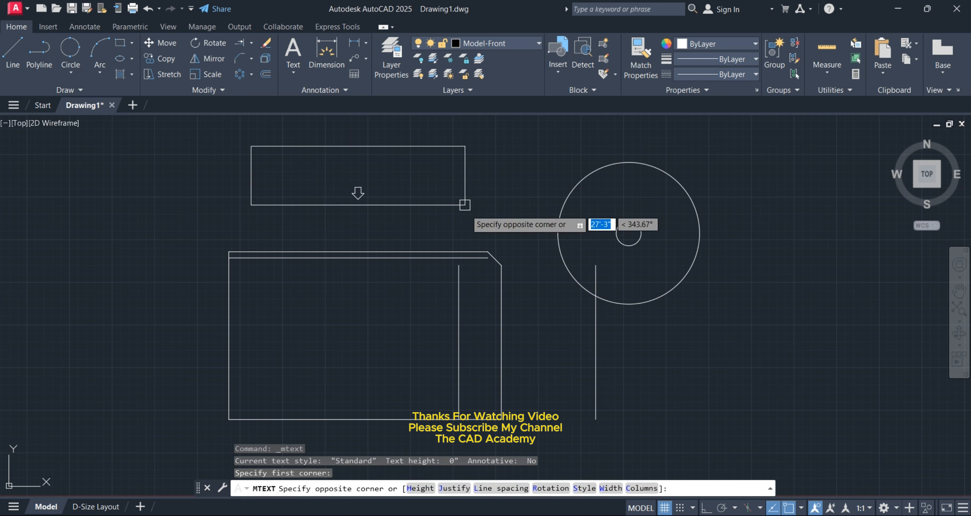
left_click(467, 210)
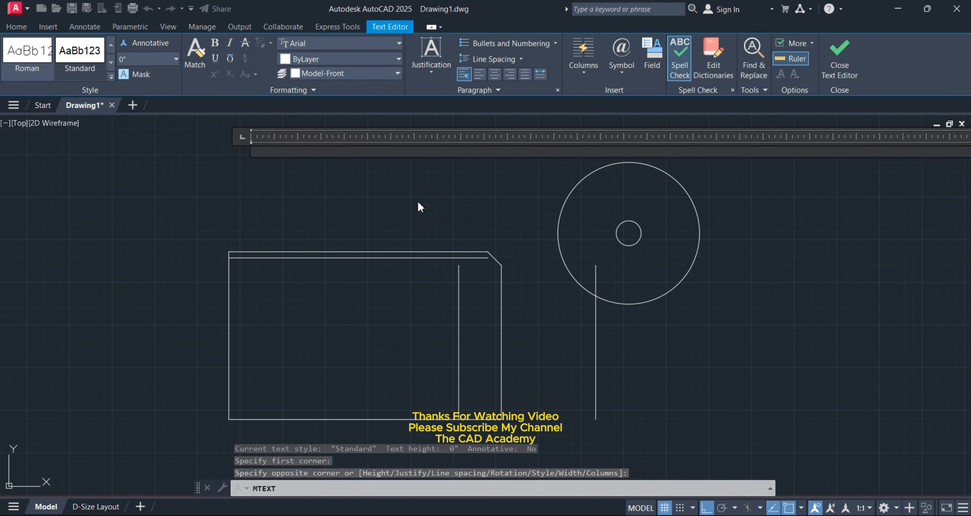
type("Muhmmad Imran")
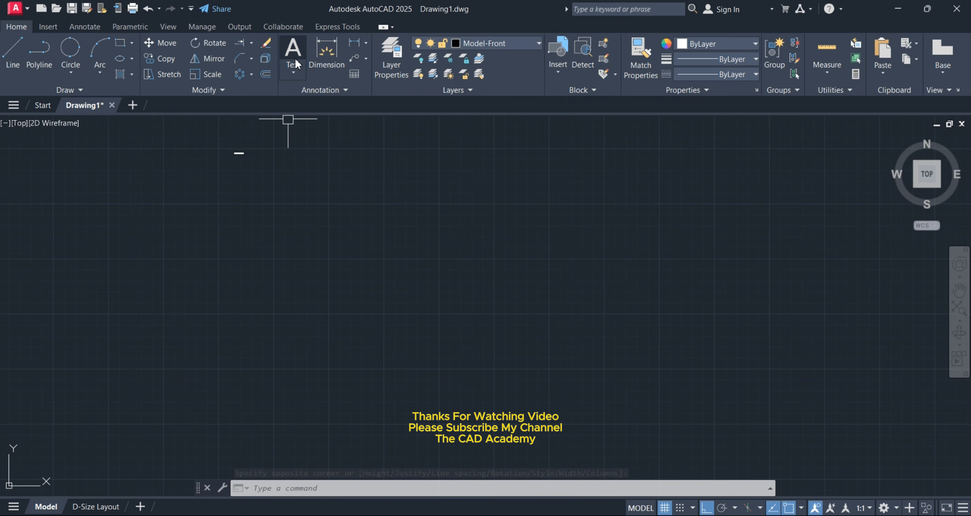
Give the name text a 5-inch height and a 30° rotation
type("T")
left_click(242, 150)
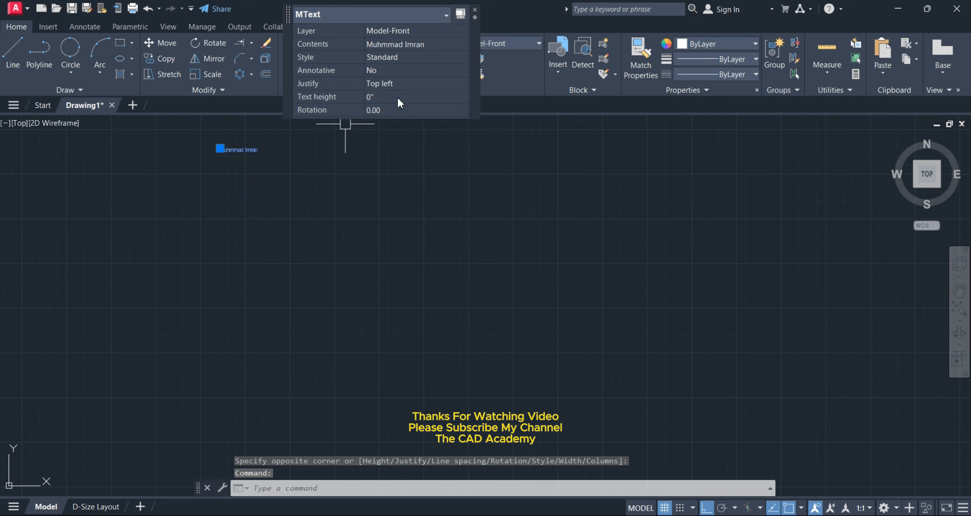
type("5")
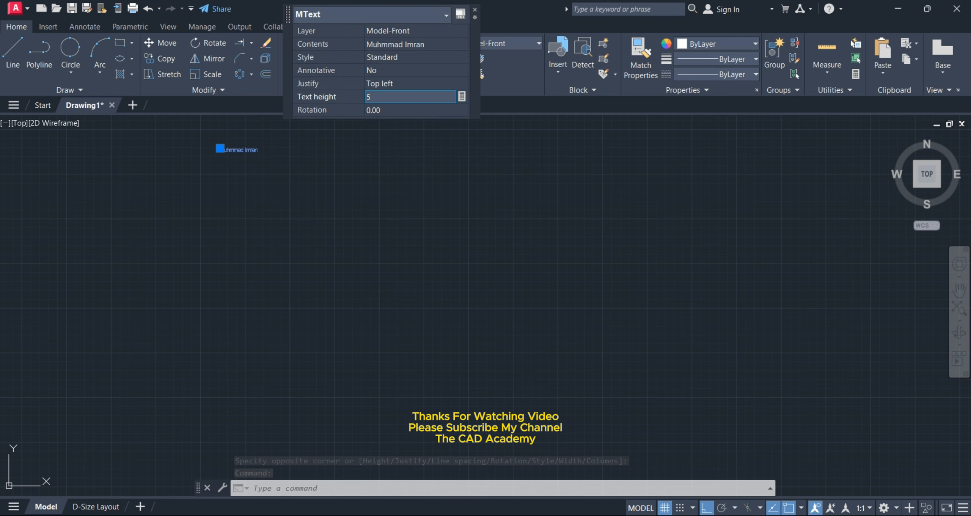
key("Tab")
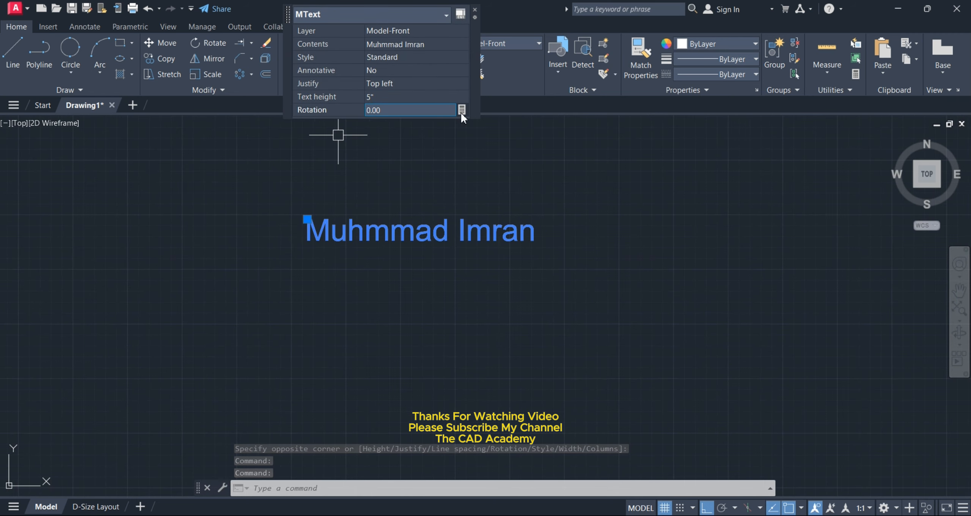
left_click(462, 110)
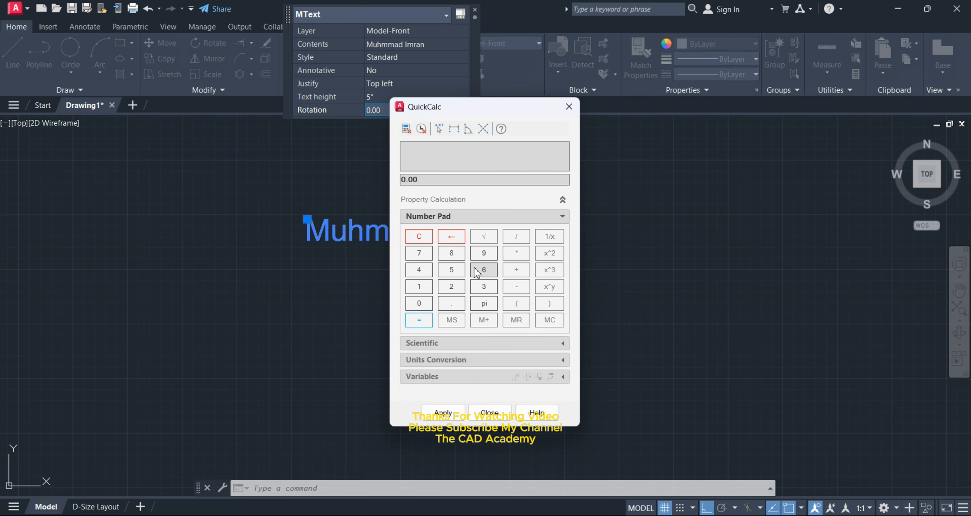
type("30")
left_click(443, 412)
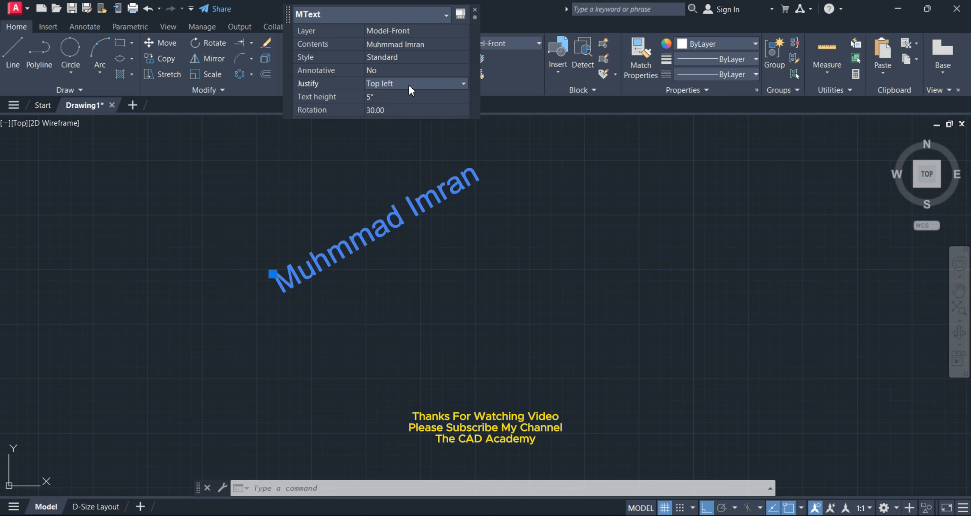
Move the text to the Viewport layer and reset its rotation to 0°
left_click(463, 32)
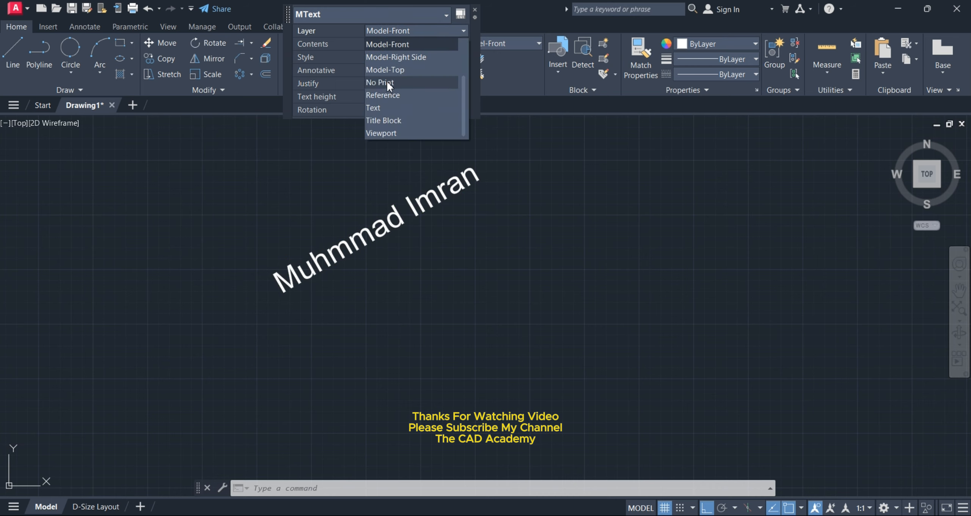
left_click(386, 44)
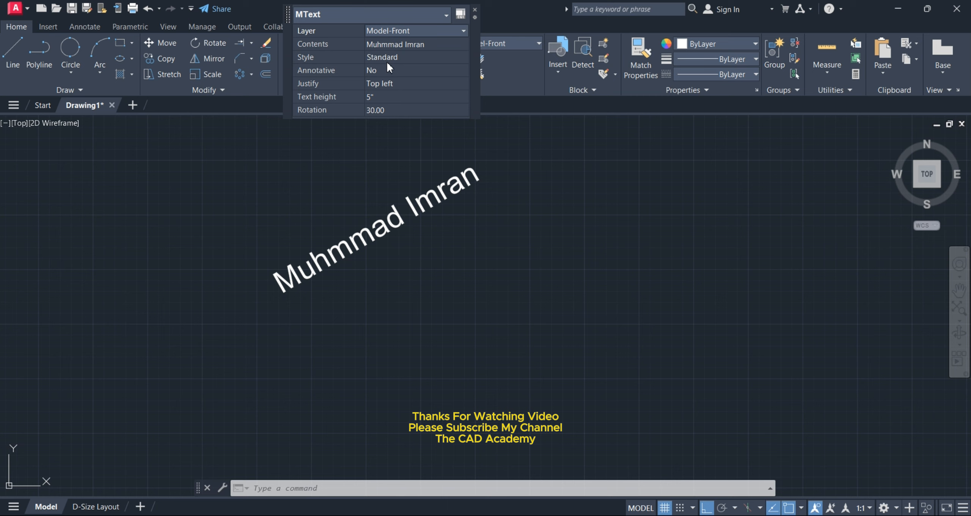
left_click(446, 33)
left_click(387, 136)
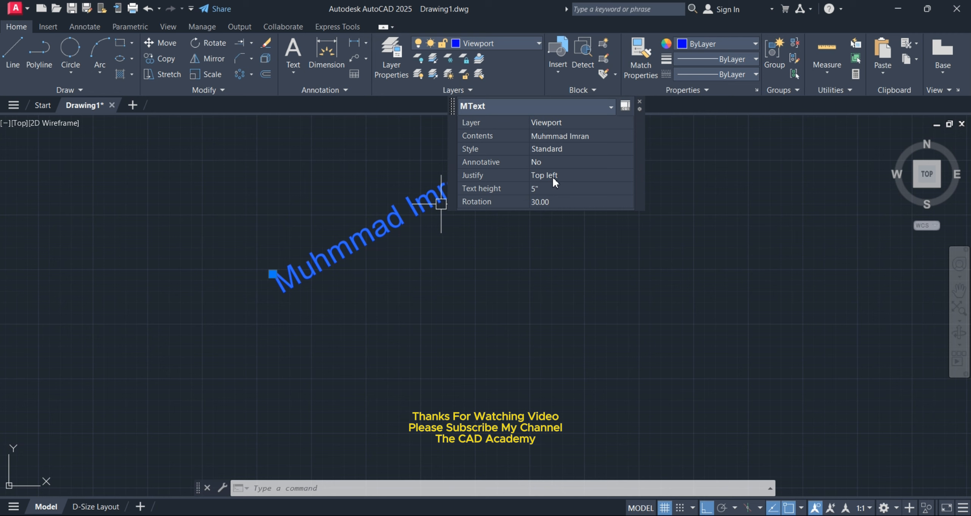
left_click(544, 201)
left_click(626, 201)
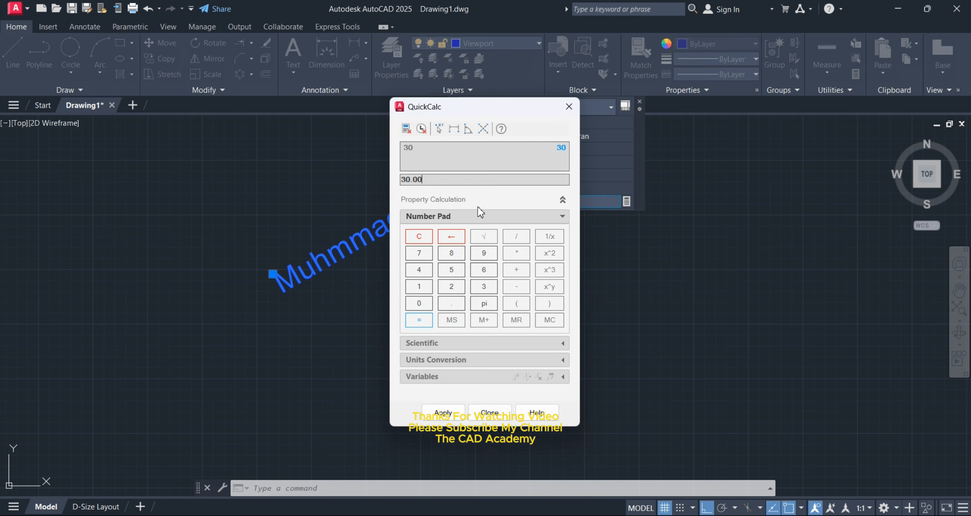
left_click(418, 308)
left_click(440, 412)
key("Escape")
middle_click_drag(387, 234, 388, 234)
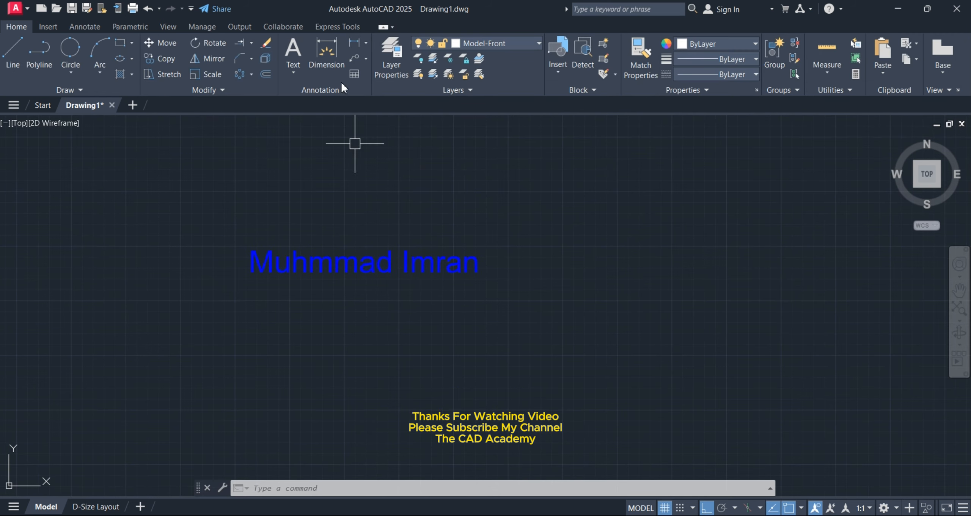
Add a single-line text of the author's name with default height and rotation
middle_click_drag(372, 177, 339, 179)
left_click(315, 119)
left_click(331, 210)
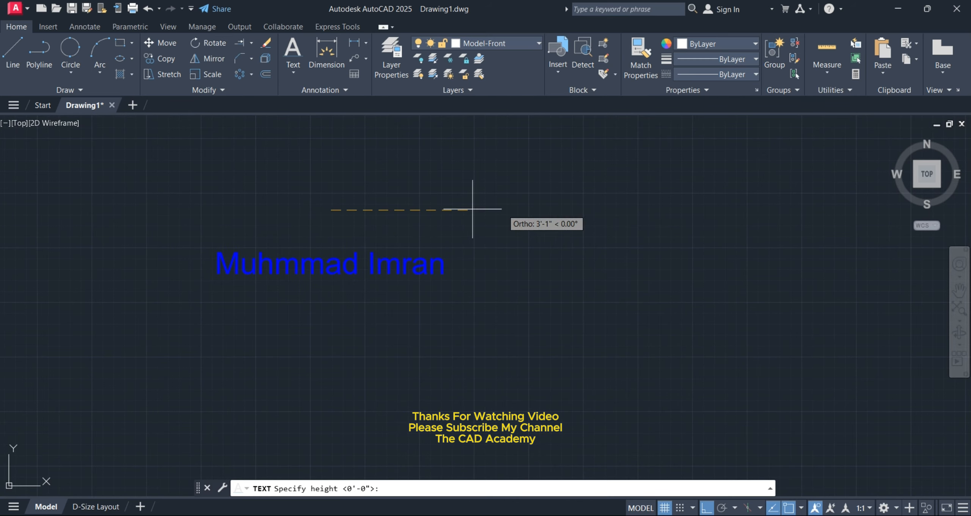
key("Return")
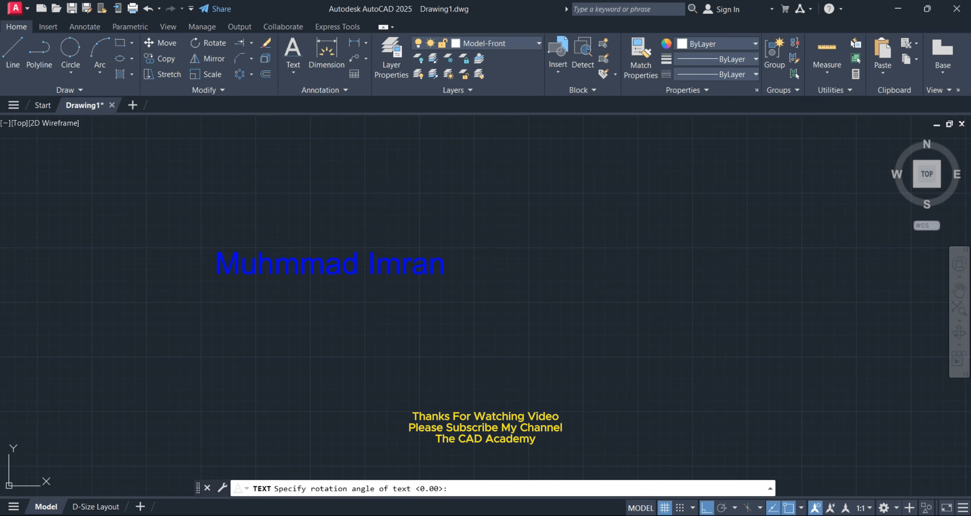
key("Return")
type("Muhamma")
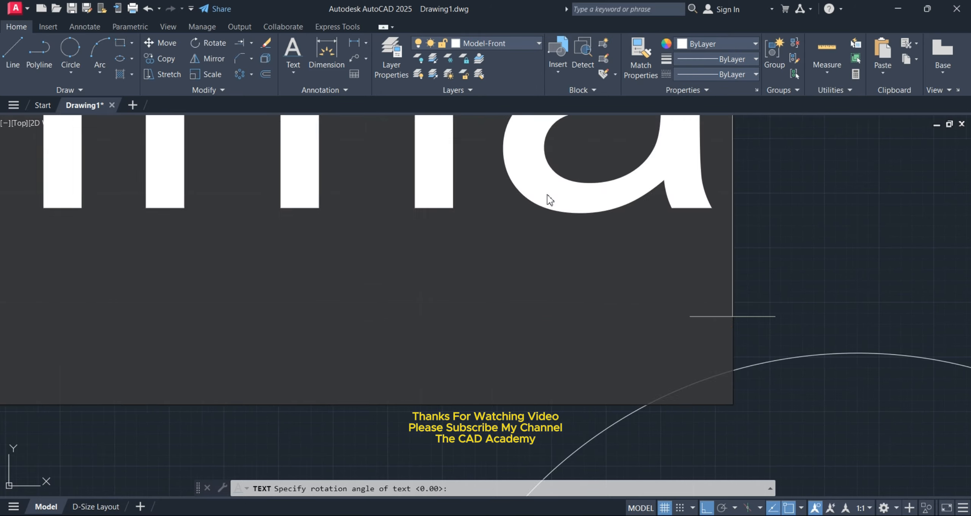
type("d Imran")
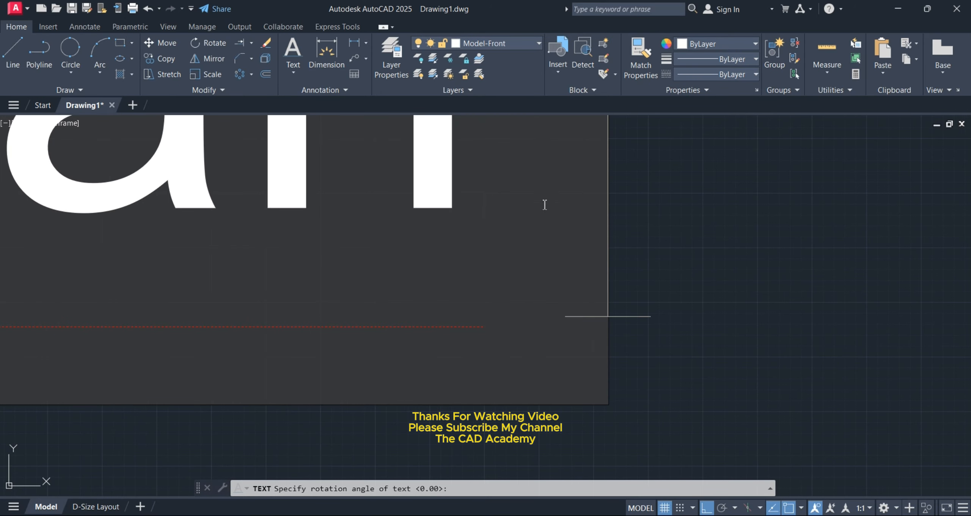
scroll(440, 249, "down", 10)
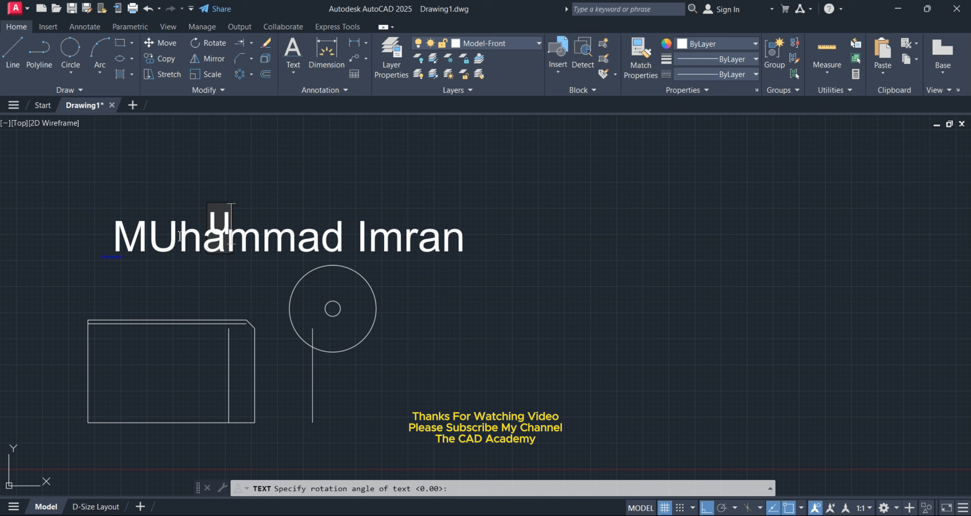
key("Return")
key("Return")
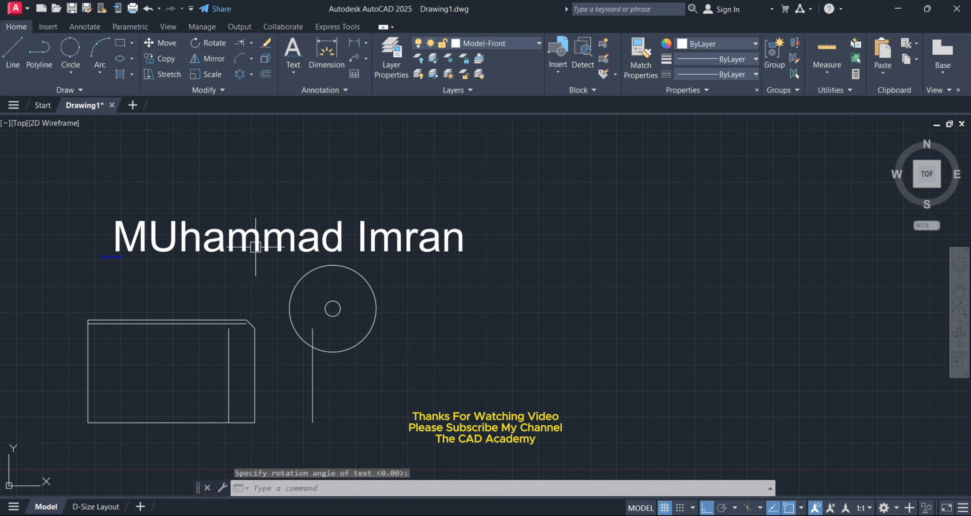
Set the single-line text's height to 2 inches, then to 9 inches
left_click(332, 228)
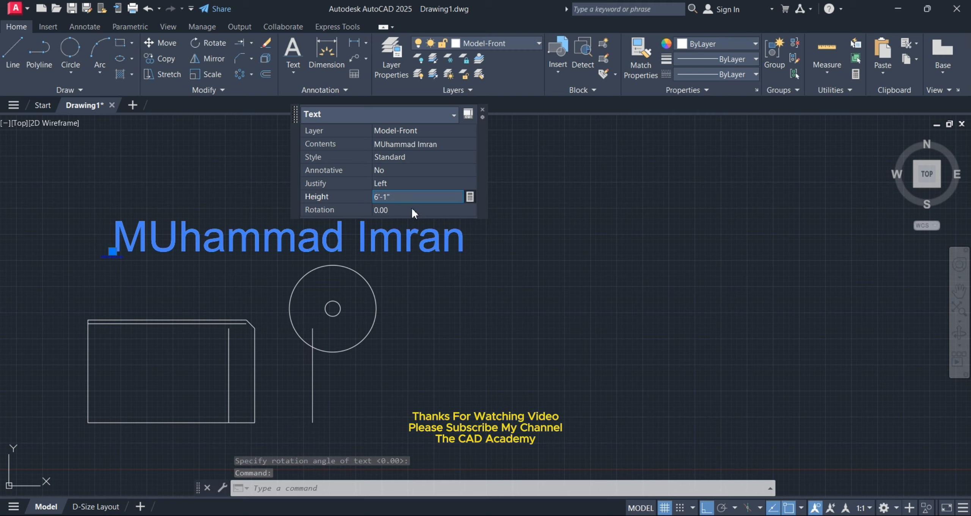
left_click(469, 197)
left_click(443, 412)
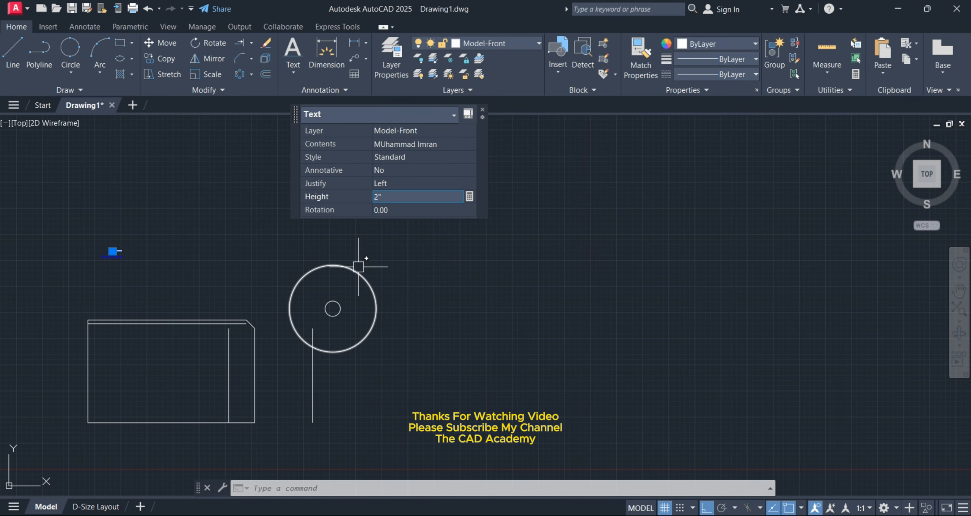
scroll(118, 259, "up", 8)
scroll(127, 254, "down", 6)
middle_click_drag(165, 259, 286, 281)
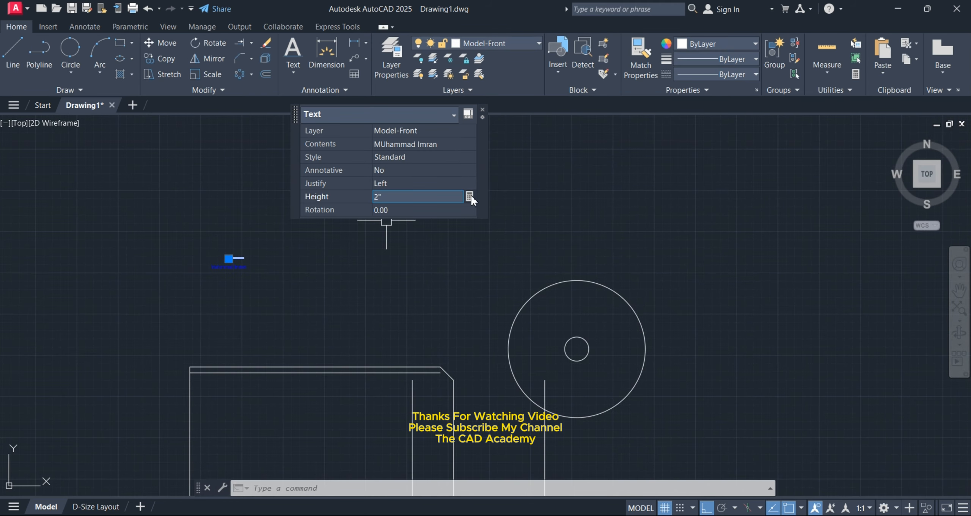
left_click(469, 195)
left_click(484, 253)
left_click(443, 412)
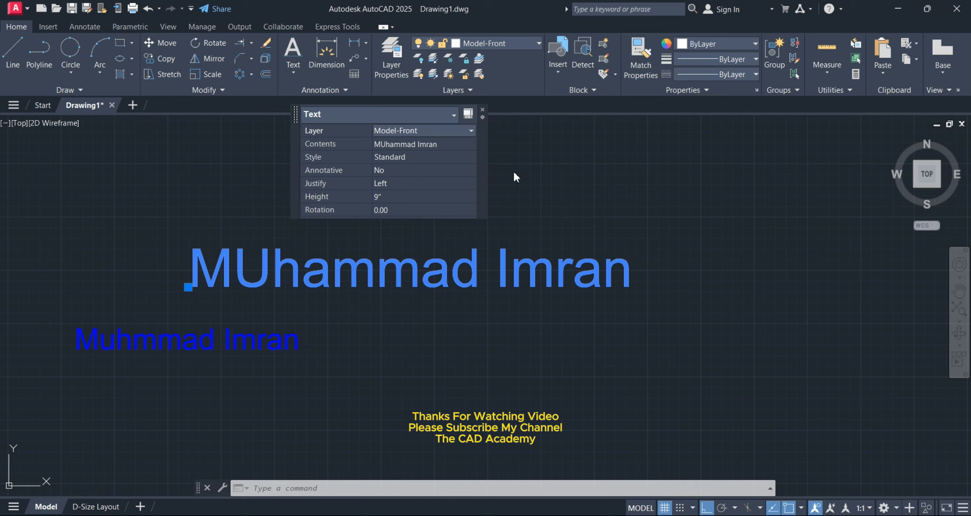
key("Escape")
Delete both name texts
left_click(430, 269)
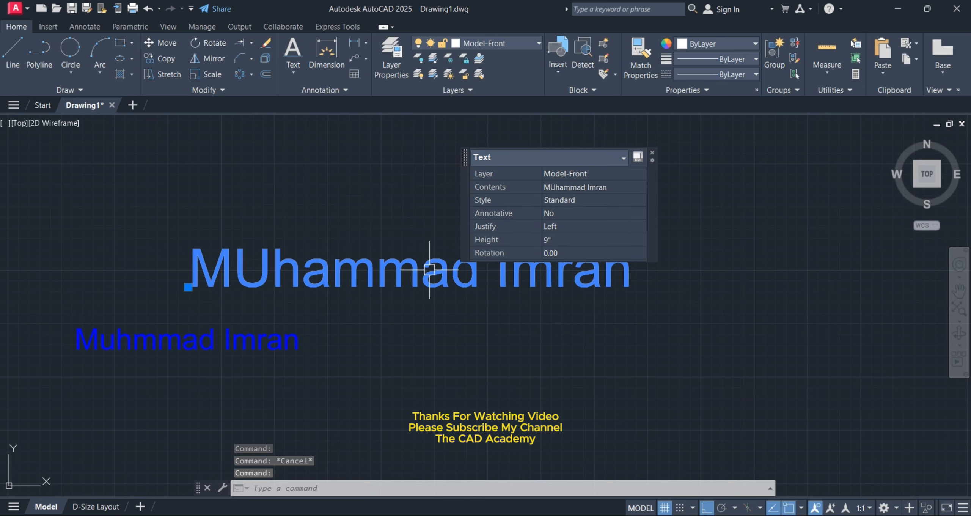
key("Delete")
left_click(243, 348)
key("Delete")
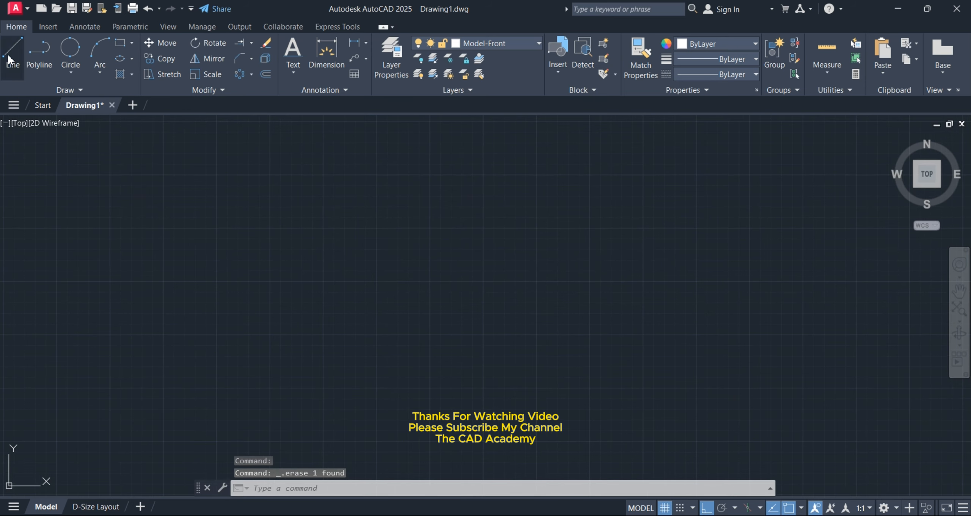
Draw a long horizontal line across the drawing
left_click(9, 56)
left_click(278, 306)
left_click(681, 304)
key("Return")
middle_click_drag(514, 282, 446, 258)
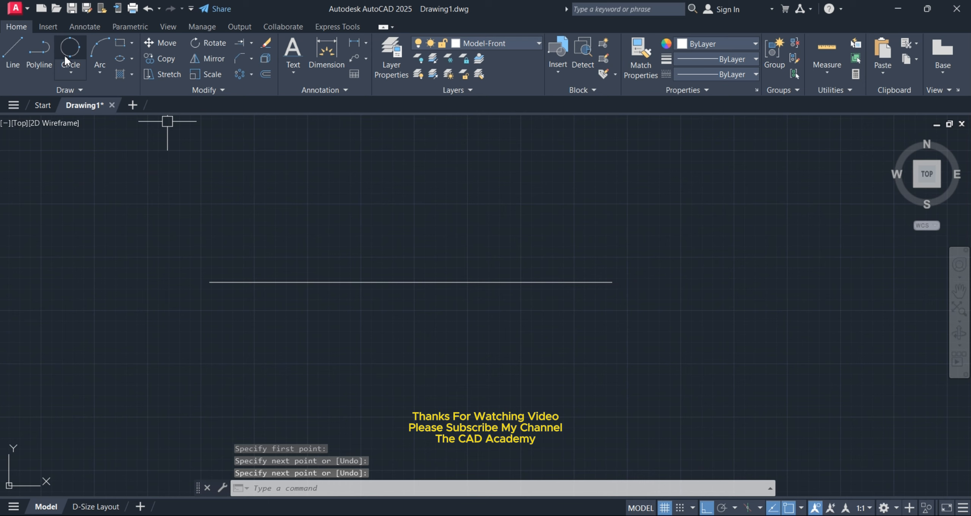
Draw a diagonal line and a horizontal line meeting at an acute angle
left_click(16, 53)
left_click(395, 237)
key("F8")
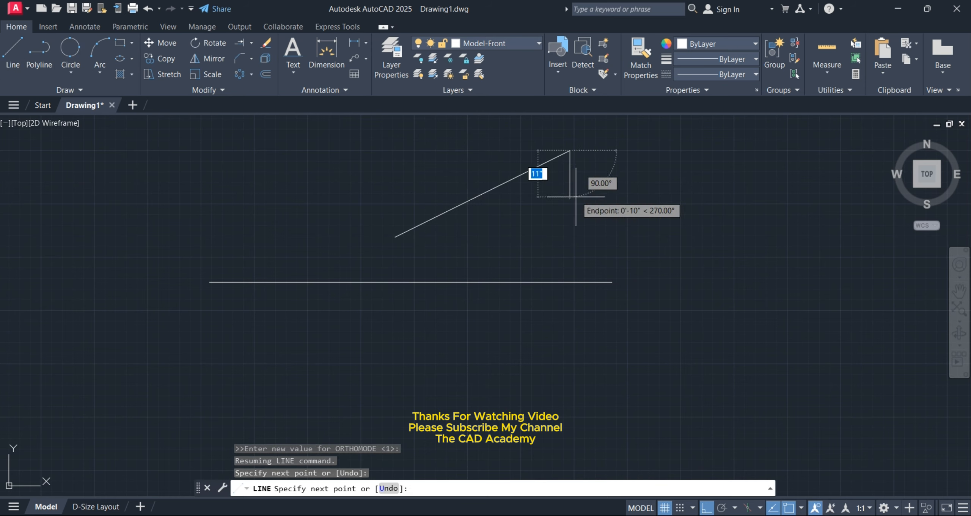
key("Return")
middle_click_drag(500, 220, 473, 227)
left_click(22, 65)
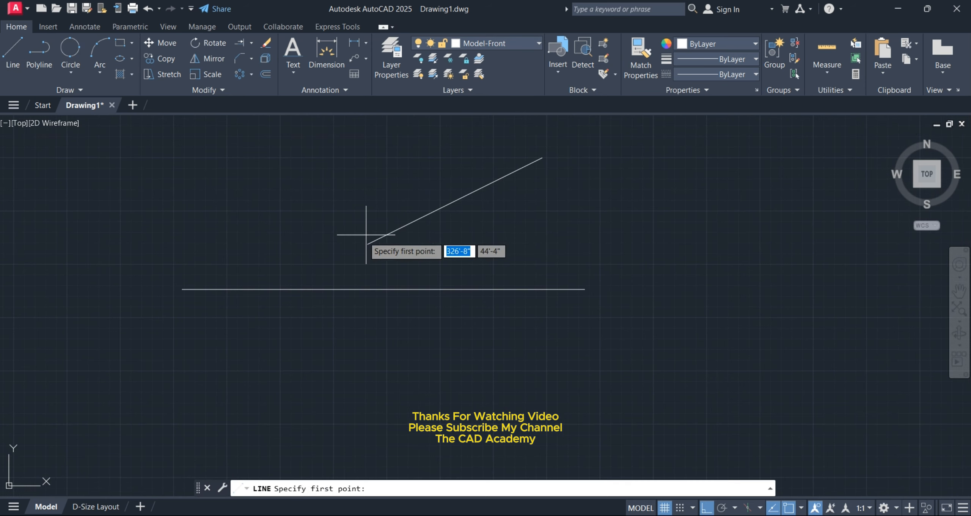
left_click(368, 244)
left_click(563, 244)
key("Return")
middle_click_drag(563, 244, 534, 245)
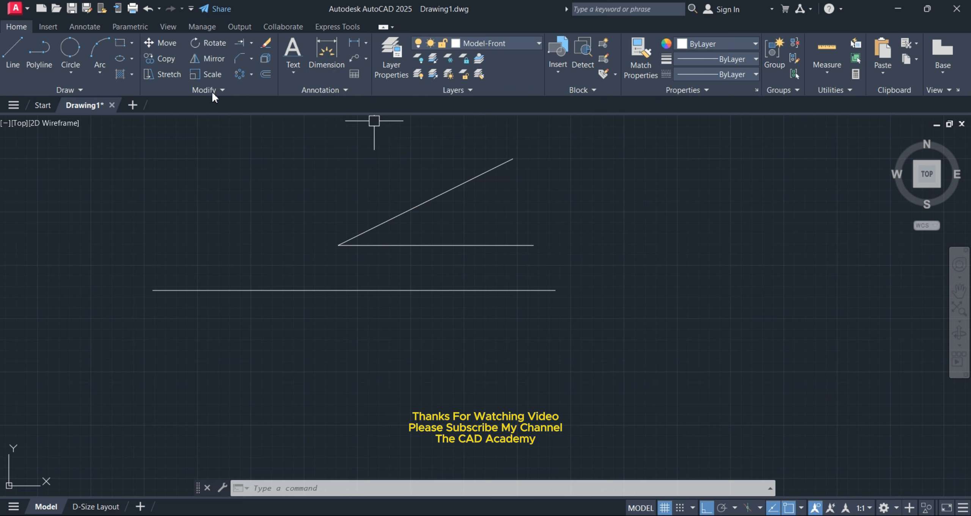
Draw a circle by centre and radius at the angle's upper-left
left_click(71, 49)
left_click(262, 172)
left_click(352, 180)
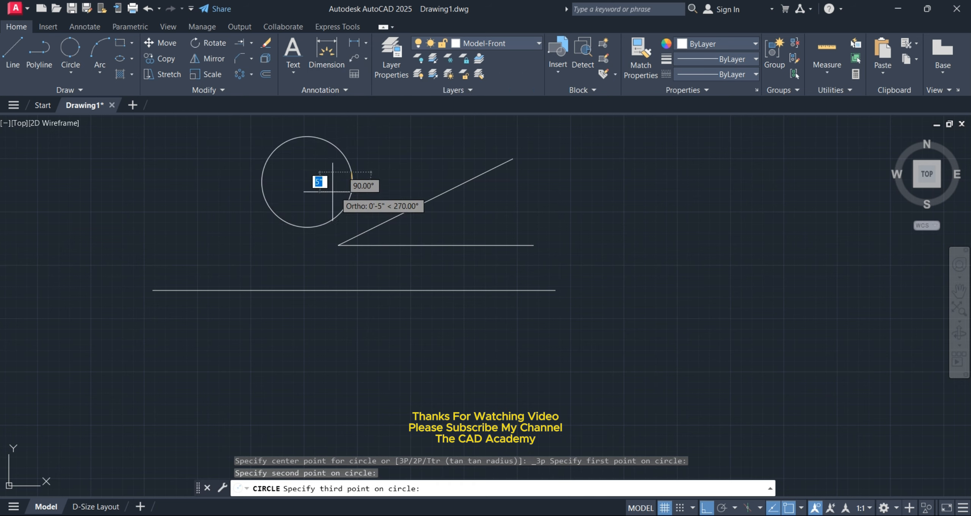
key("Return")
middle_click_drag(328, 191, 224, 194)
left_click(288, 188)
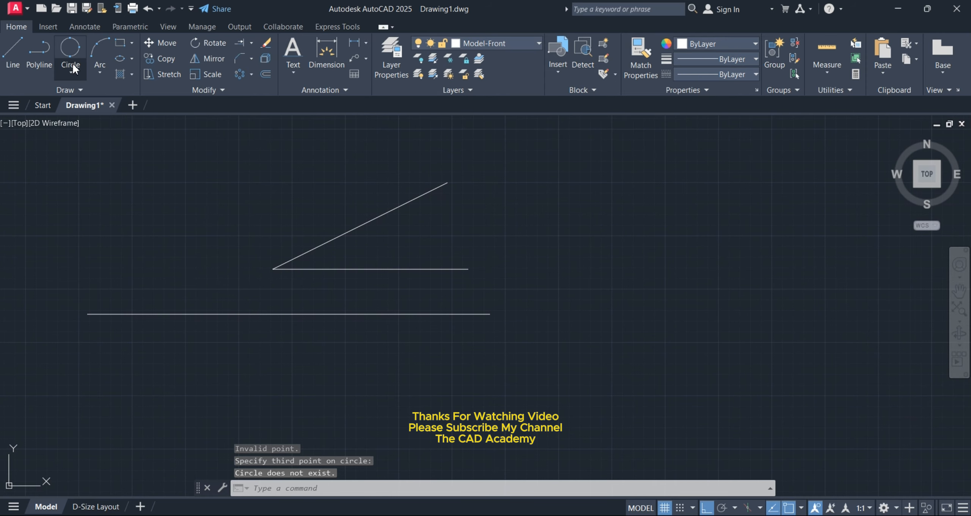
left_click(73, 67)
left_click(89, 94)
left_click(218, 175)
left_click(322, 182)
scroll(239, 183, "down", 5)
scroll(265, 202, "up", 5)
scroll(277, 256, "down", 3)
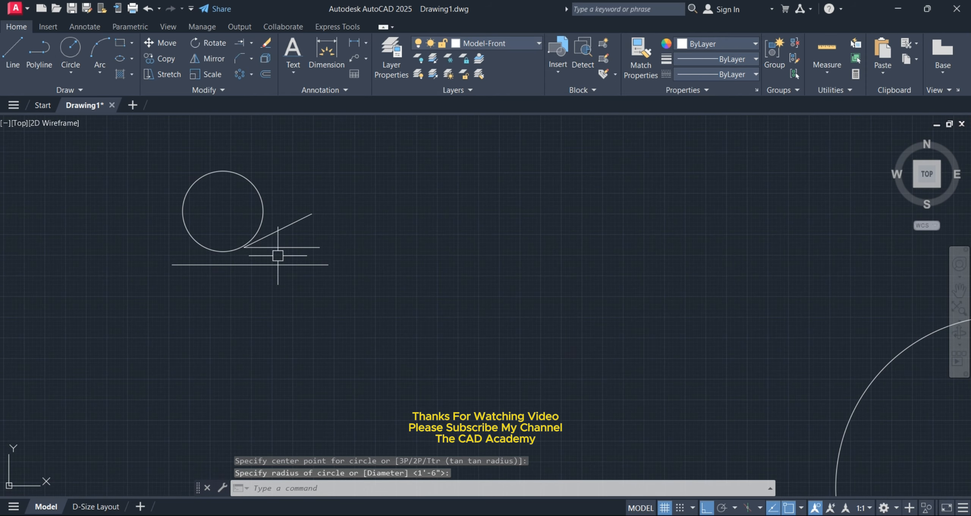
Dimension the long horizontal line at 7'-10" with DIM
left_click(327, 51)
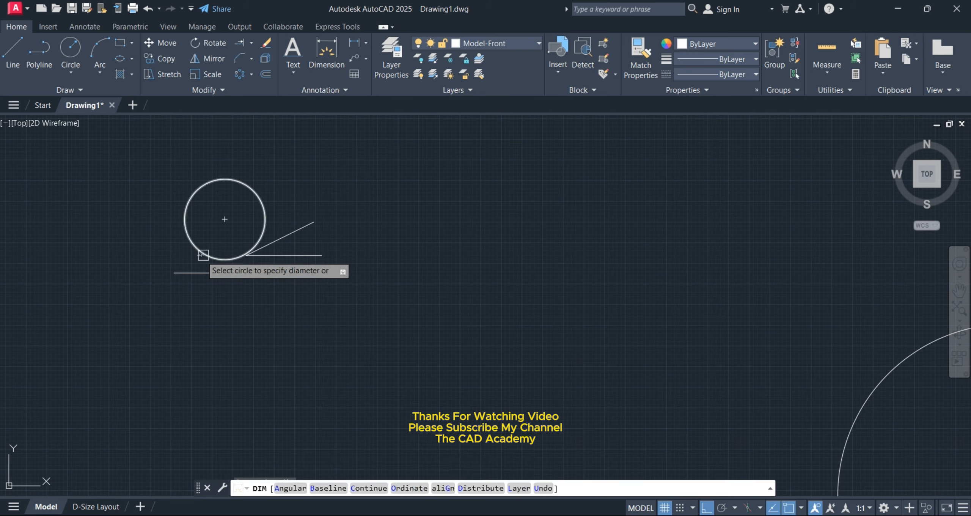
left_click(173, 272)
left_click(331, 272)
scroll(239, 291, "up", 4)
middle_click_drag(251, 288, 329, 292)
scroll(277, 296, "up", 2)
left_click(312, 306)
scroll(352, 298, "down", 4)
scroll(346, 291, "up", 4)
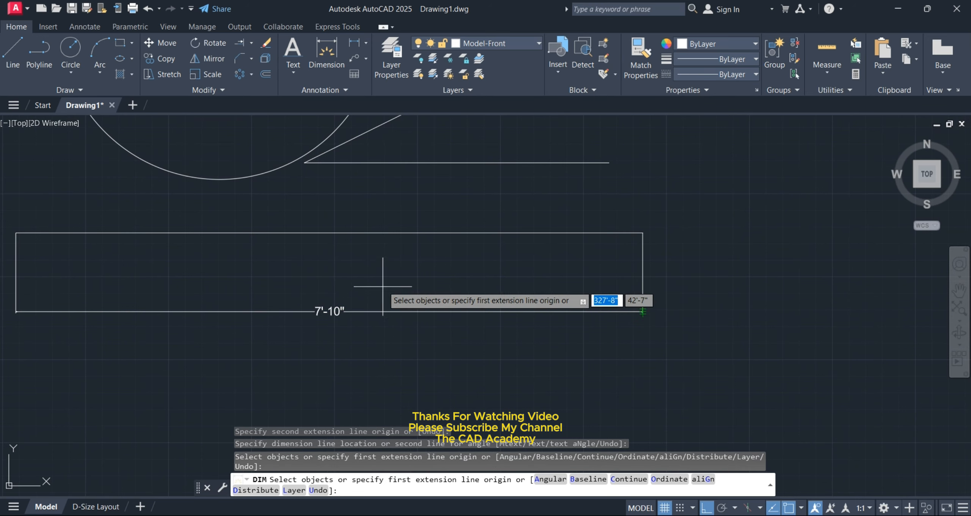
key("Return")
Add a 26° angular dimension between the horizontal and slanted lines
middle_click_drag(400, 254, 395, 267)
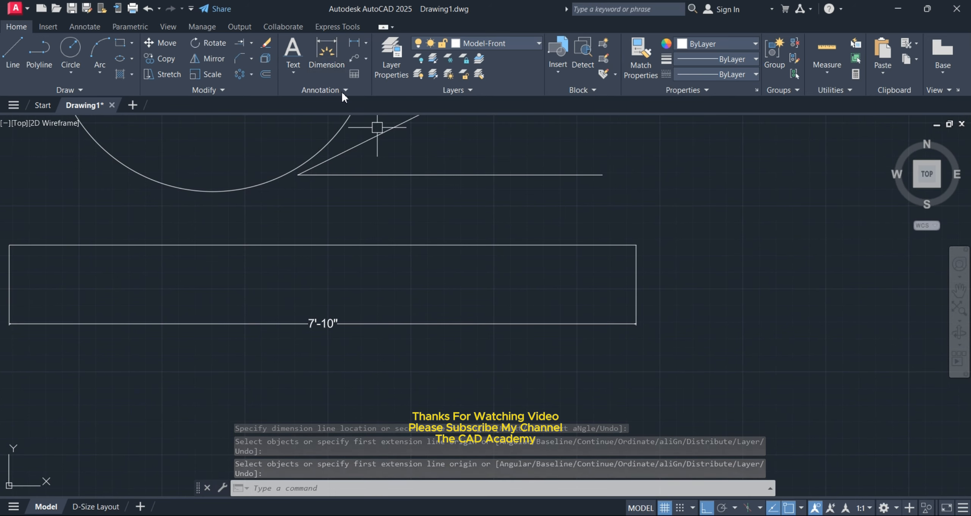
left_click(366, 43)
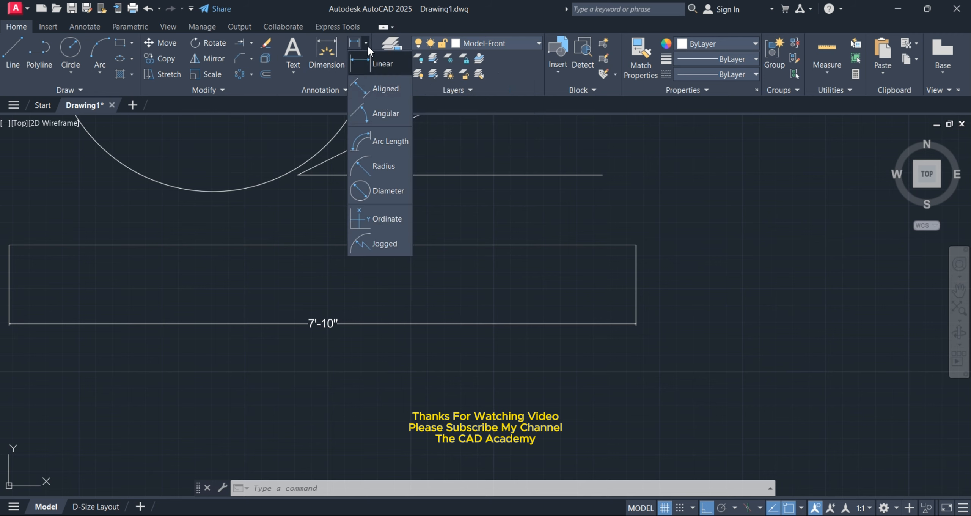
left_click(383, 113)
left_click(363, 175)
left_click(353, 148)
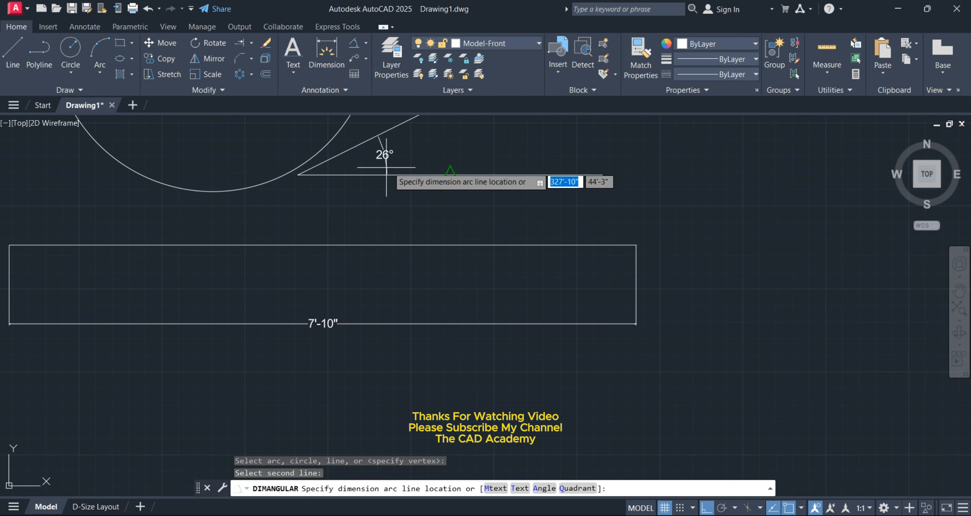
left_click(430, 163)
Add a 3'-10" aligned dimension along the slanted line
middle_click_drag(361, 195, 357, 250)
left_click(366, 43)
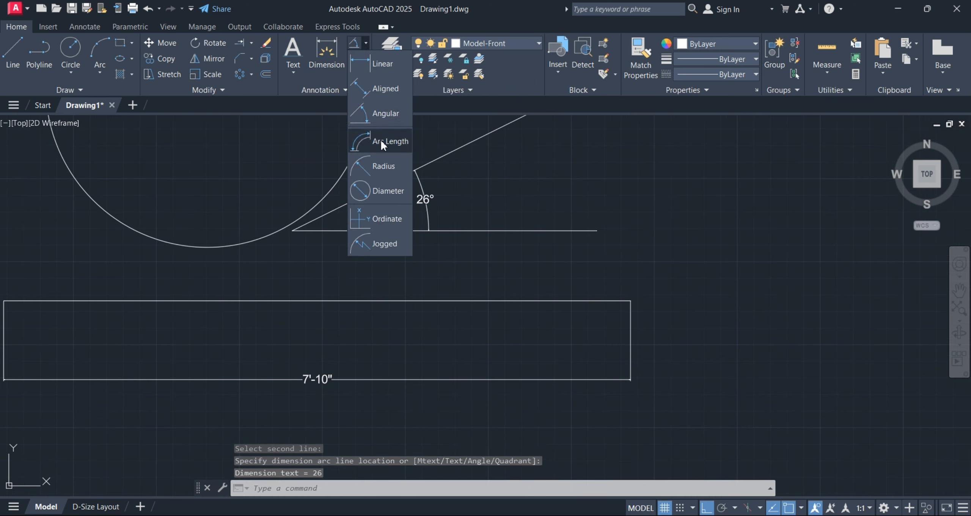
left_click(384, 92)
middle_click_drag(488, 239, 434, 287)
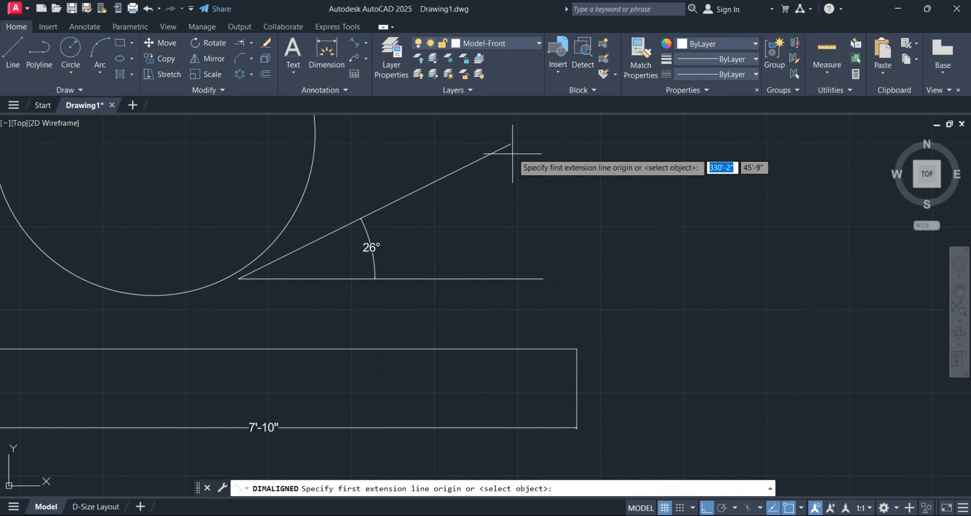
left_click(513, 154)
left_click(238, 278)
left_click(228, 222)
Dimension the circle's diameter as Ø4'-1"
middle_click_drag(347, 236, 348, 231)
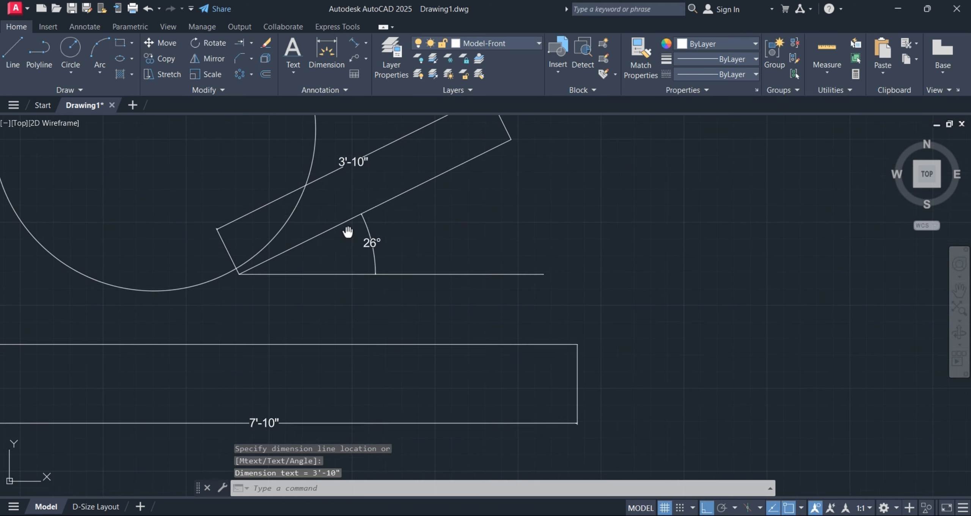
scroll(348, 231, "down", 2)
left_click(367, 45)
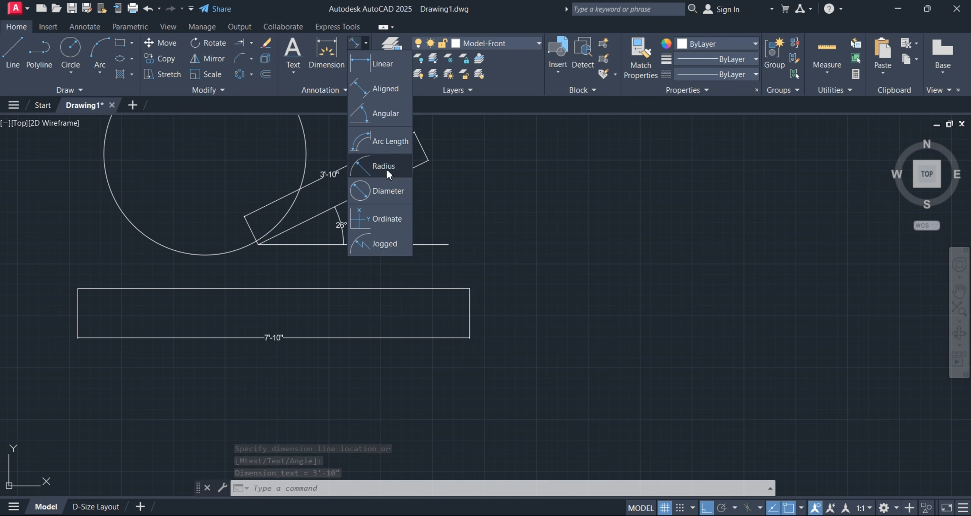
left_click(379, 190)
left_click(201, 250)
left_click(208, 156)
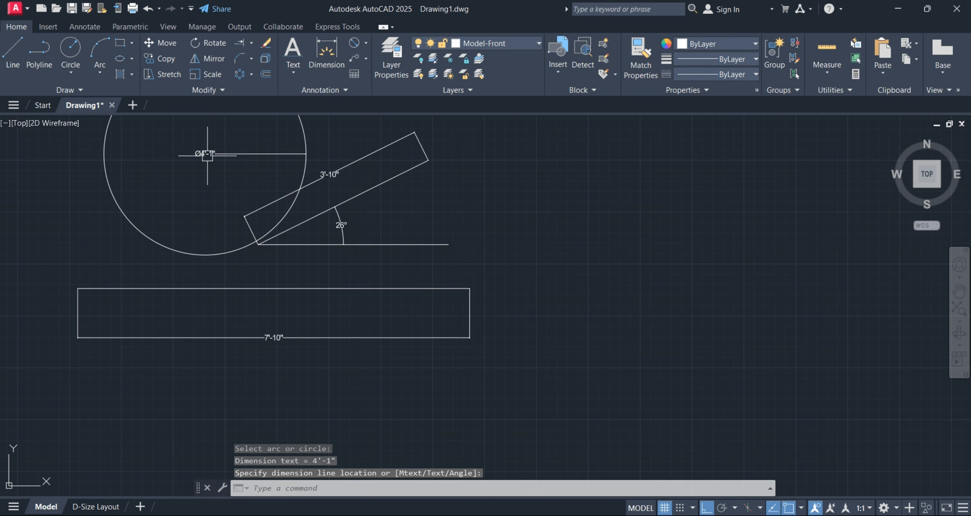
Place an R2' radius dimension on the circle
scroll(210, 167, "up", 2)
scroll(267, 197, "down", 2)
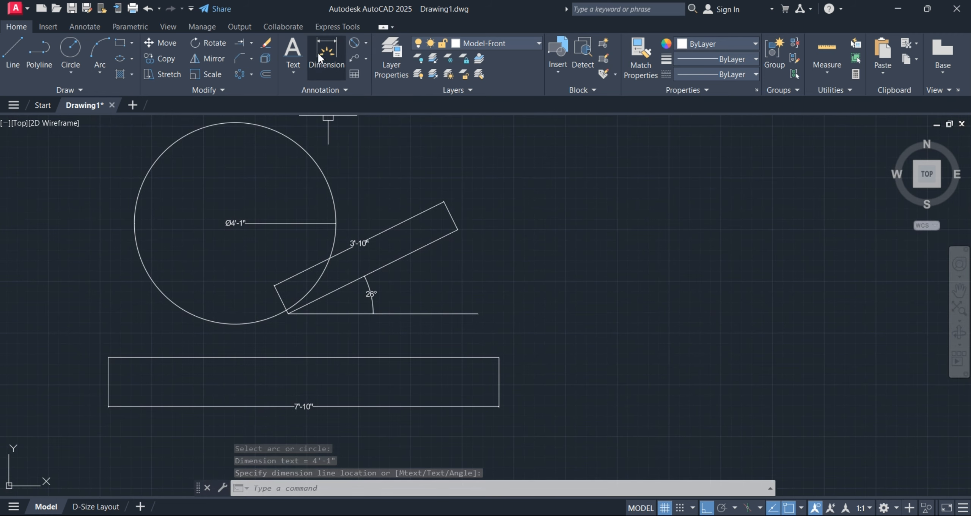
left_click(365, 43)
left_click(379, 166)
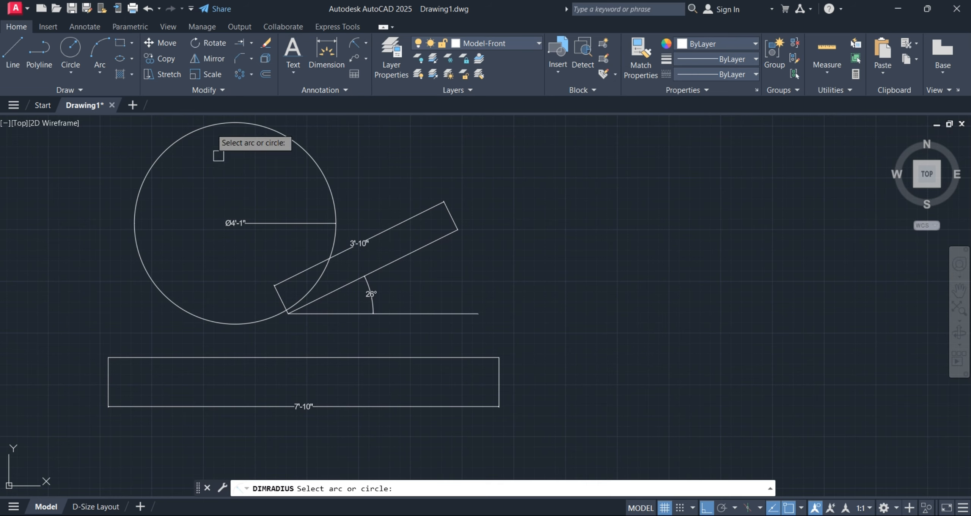
left_click(208, 133)
right_click(208, 133)
left_click(211, 134)
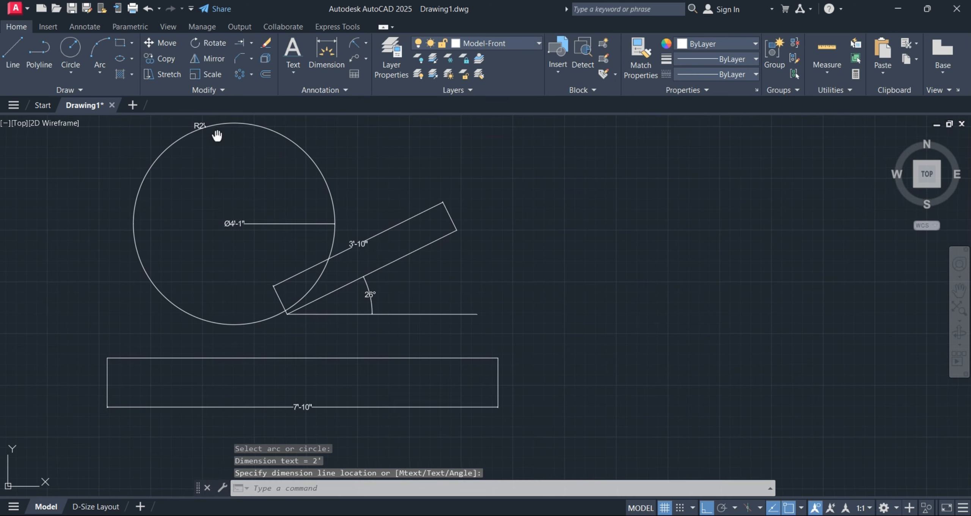